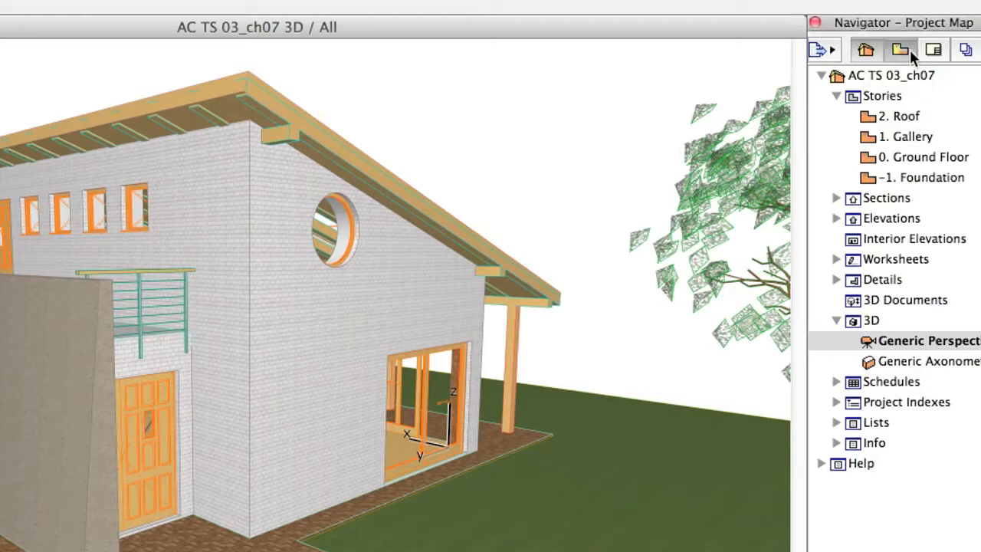
# Step: Save the current 3D perspective in the View Map's 3D Renderings folder under the custom name "Entrance - OpenGL"
pyautogui.click(838, 117)
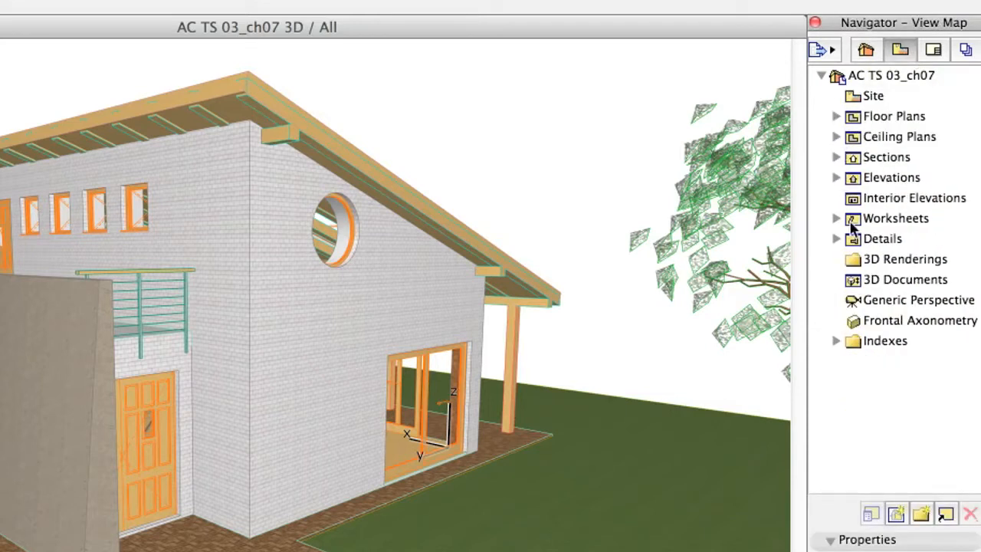
pyautogui.click(856, 260)
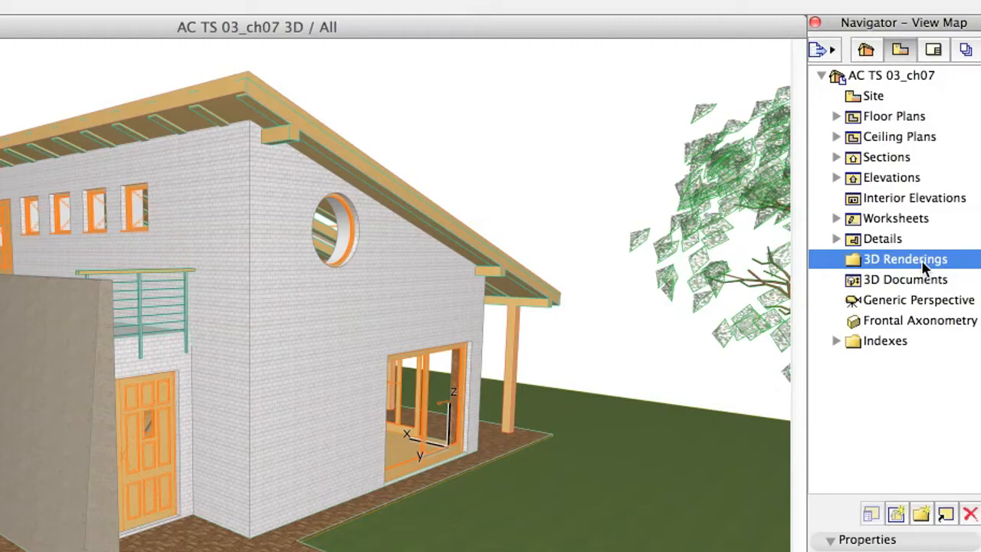
pyautogui.click(896, 514)
pyautogui.click(227, 124)
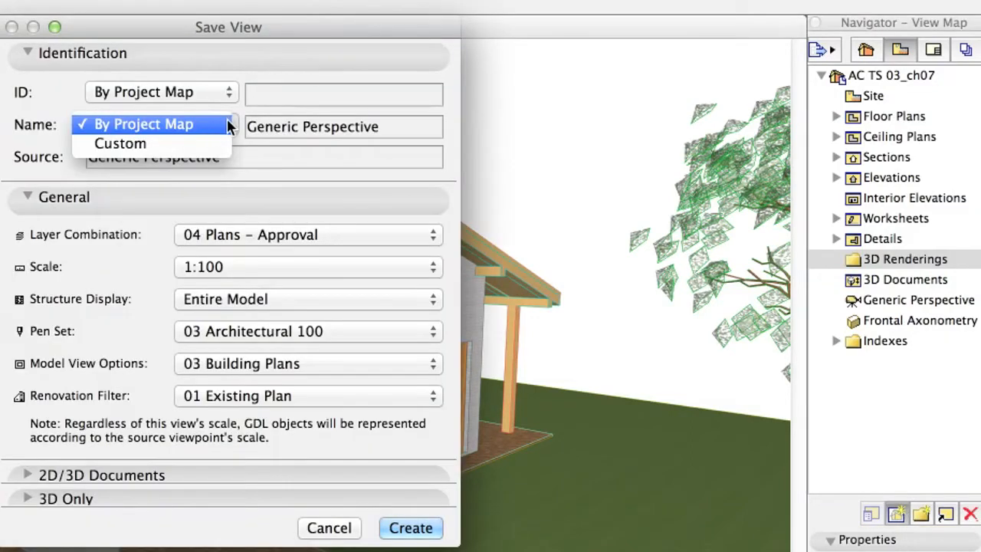
pyautogui.click(215, 145)
pyautogui.moveTo(401, 124); pyautogui.dragTo(250, 127)
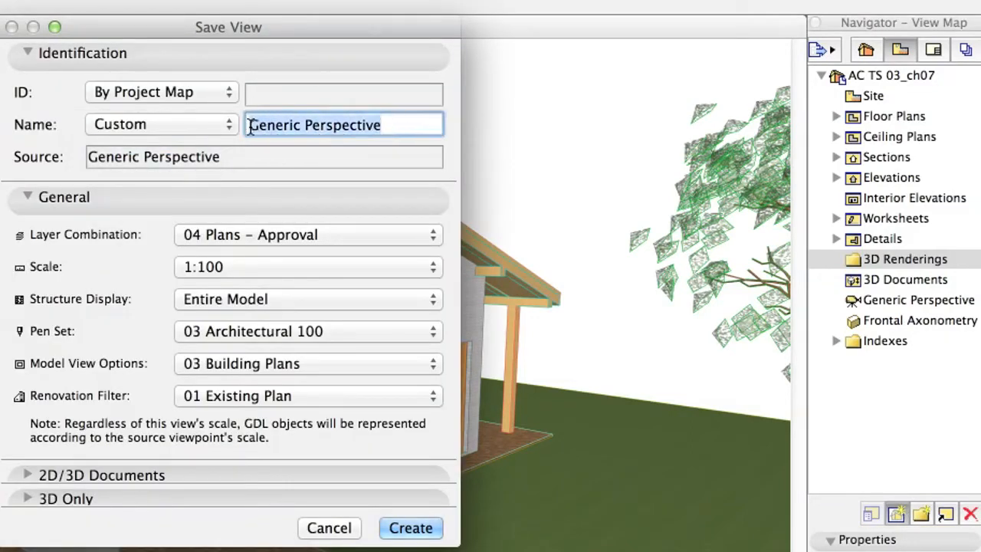
pyautogui.write('Entrance')
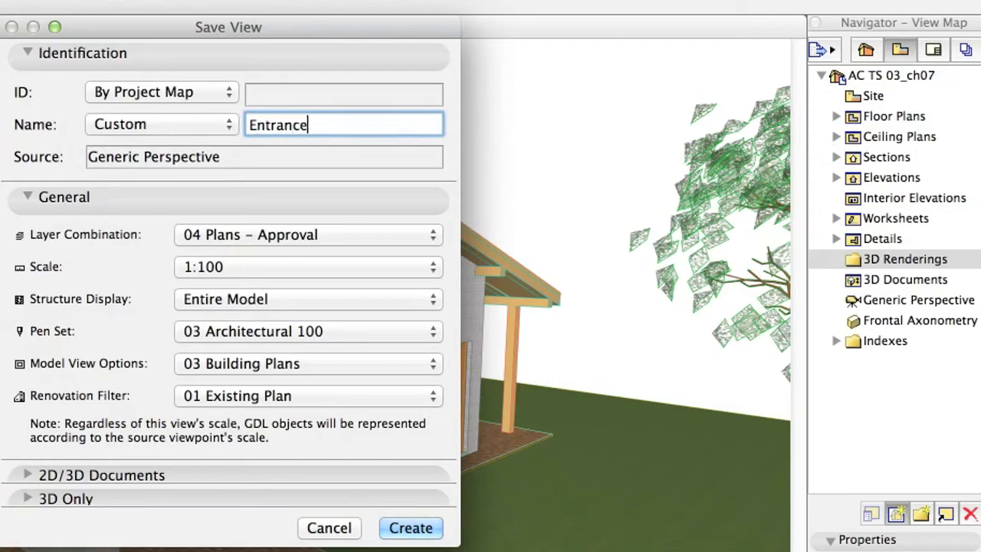
pyautogui.write(' – Open')
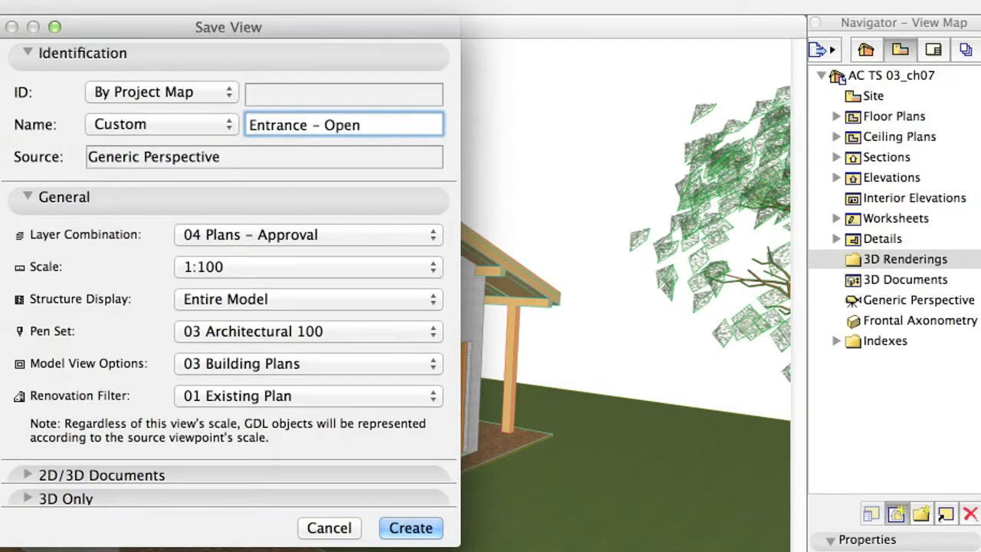
pyautogui.write('GL')
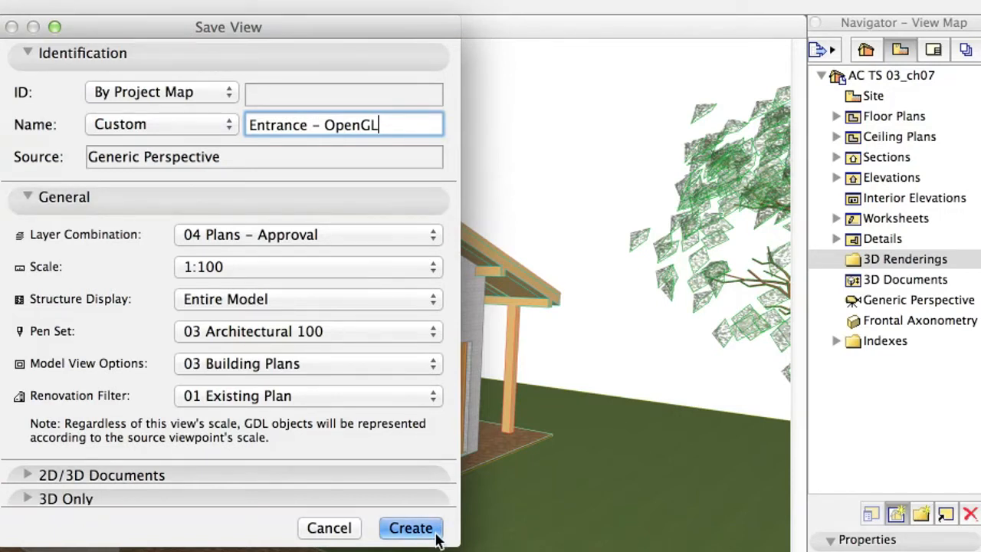
pyautogui.click(434, 535)
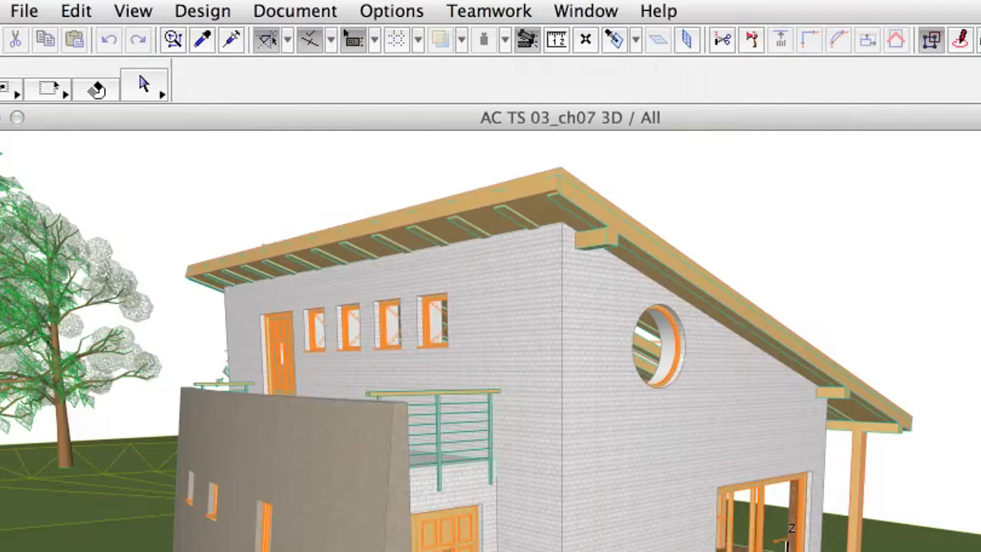
# Step: Turn Sun Shadows on in the 3D window settings and apply the change
pyautogui.click(195, 8)
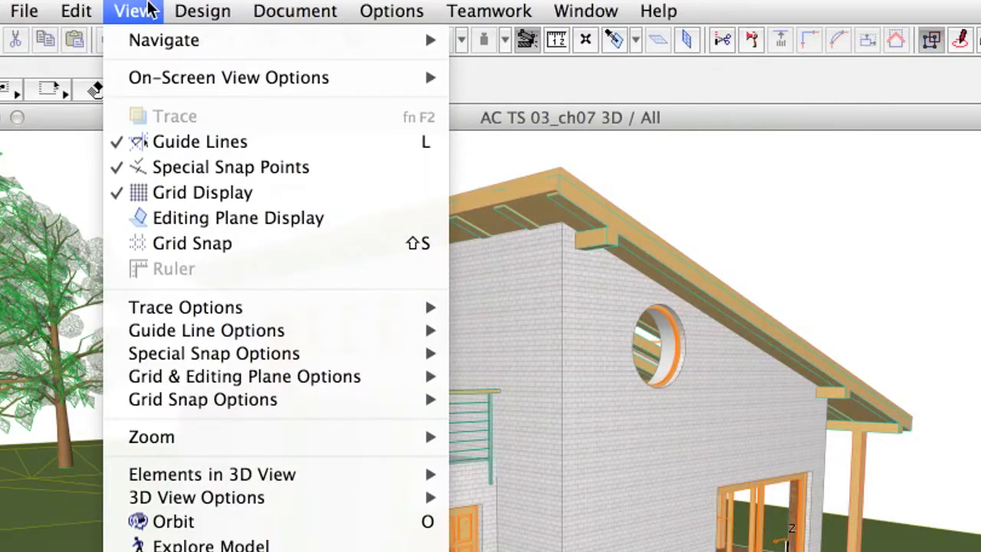
pyautogui.moveTo(342, 506)
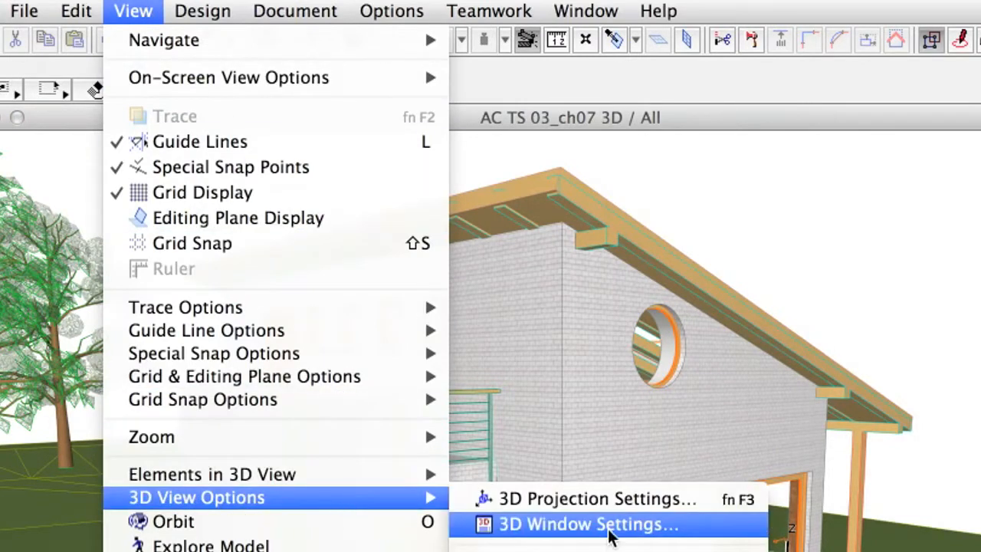
pyautogui.click(705, 535)
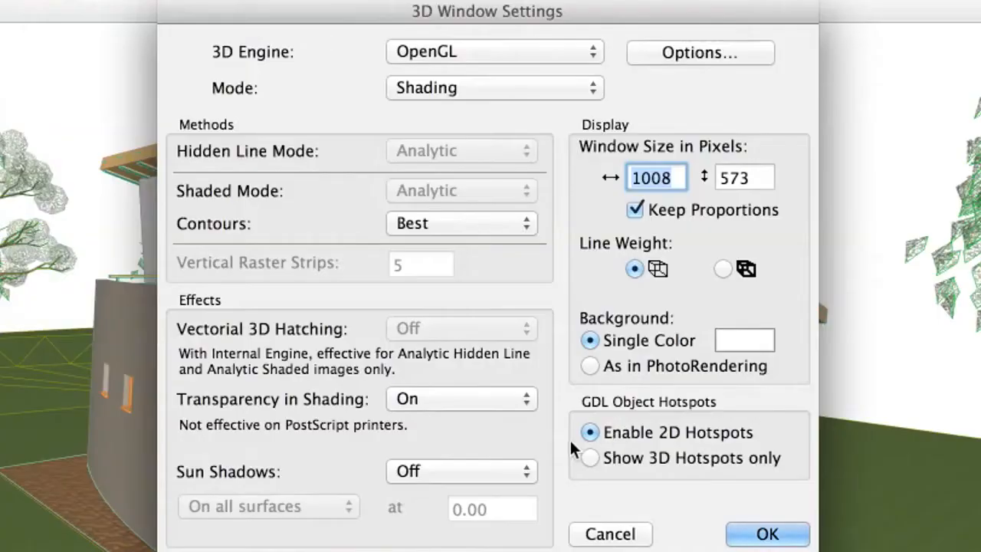
pyautogui.click(529, 472)
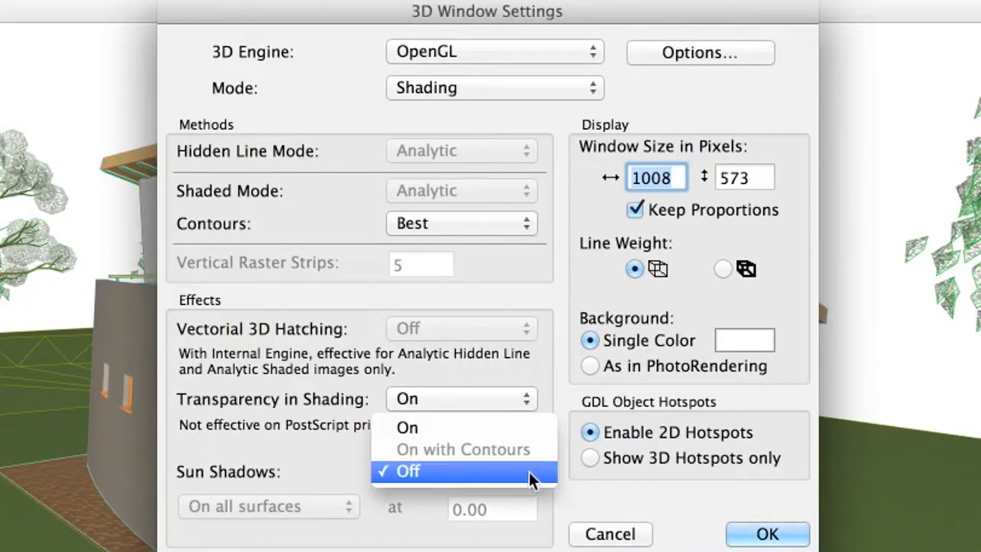
pyautogui.click(550, 430)
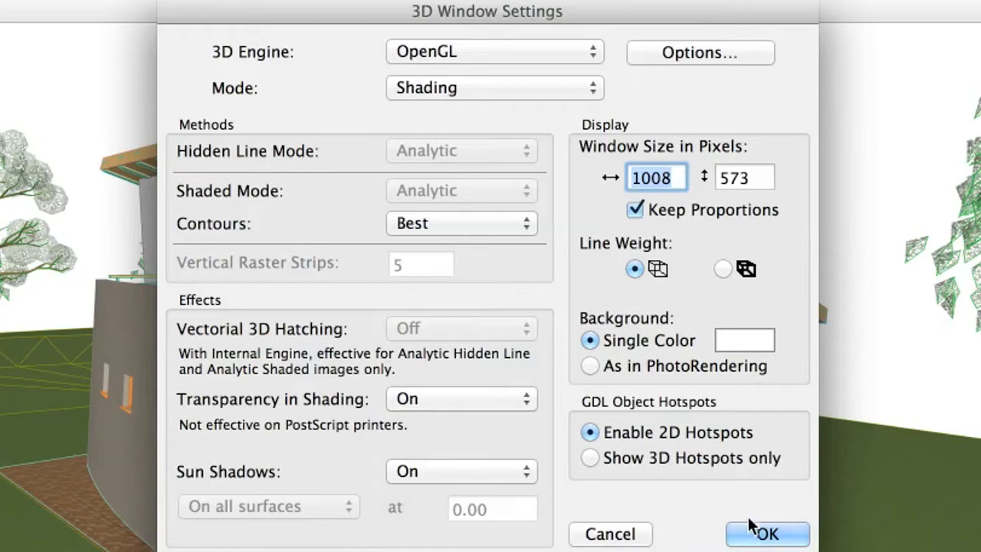
pyautogui.click(797, 540)
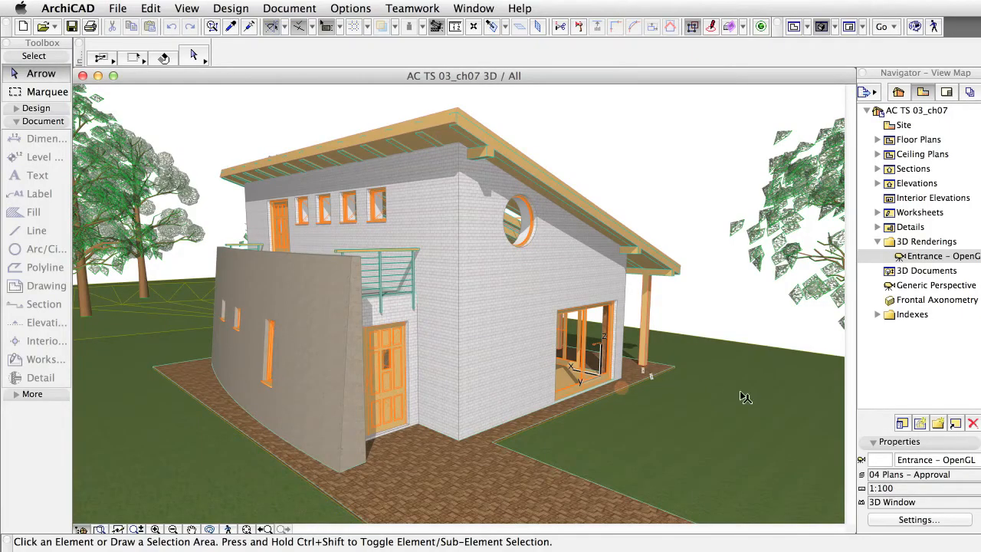
# Step: Update the saved "Entrance - OpenGL" view with the current window settings
pyautogui.click(865, 255)
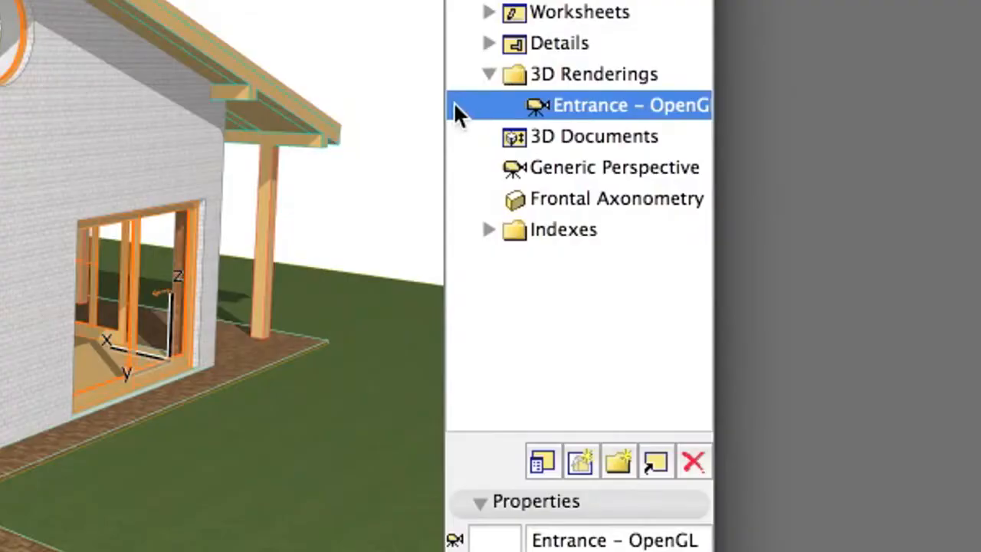
pyautogui.rightClick(455, 113)
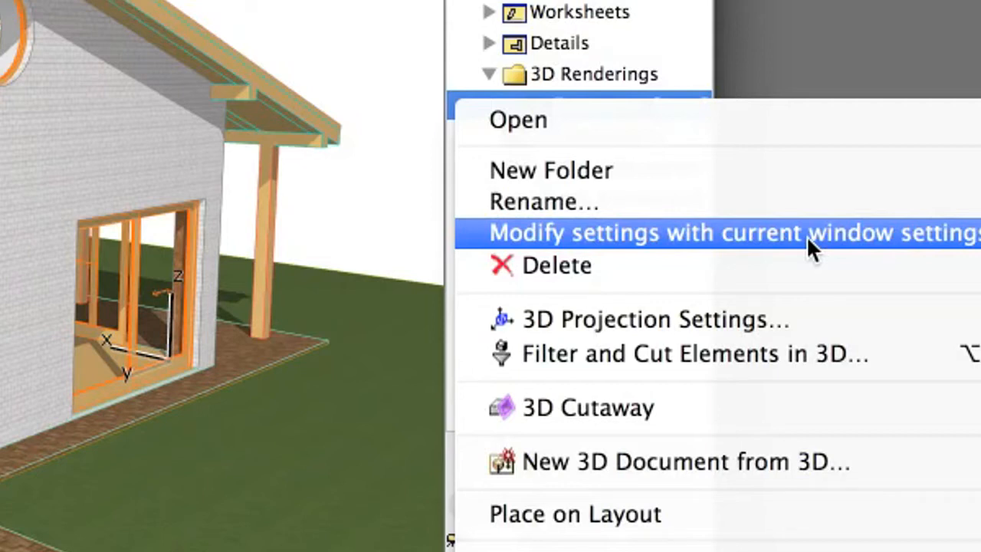
pyautogui.click(806, 236)
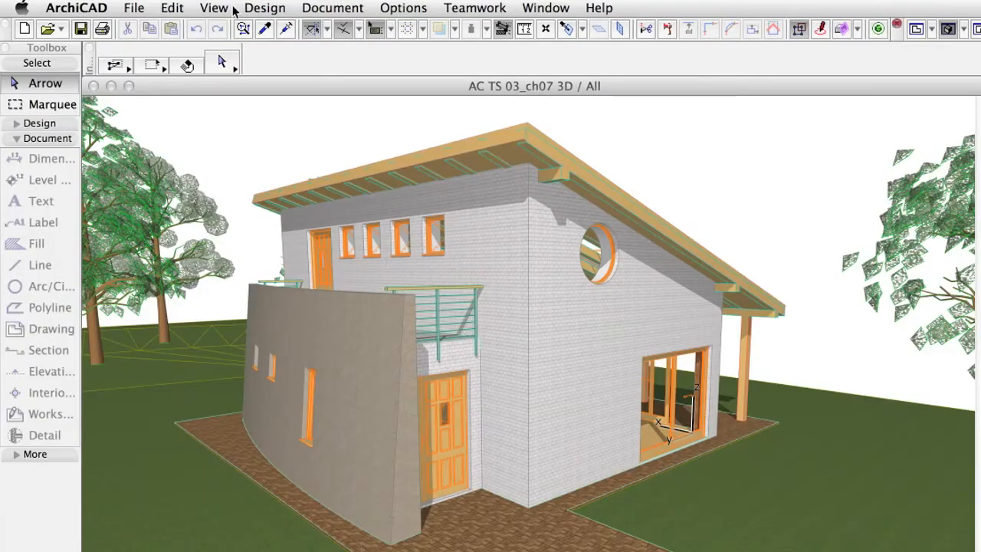
# Step: Switch the 3D engine to Internal Engine in the 3D window settings, with the mode kept at Shading
pyautogui.click(196, 9)
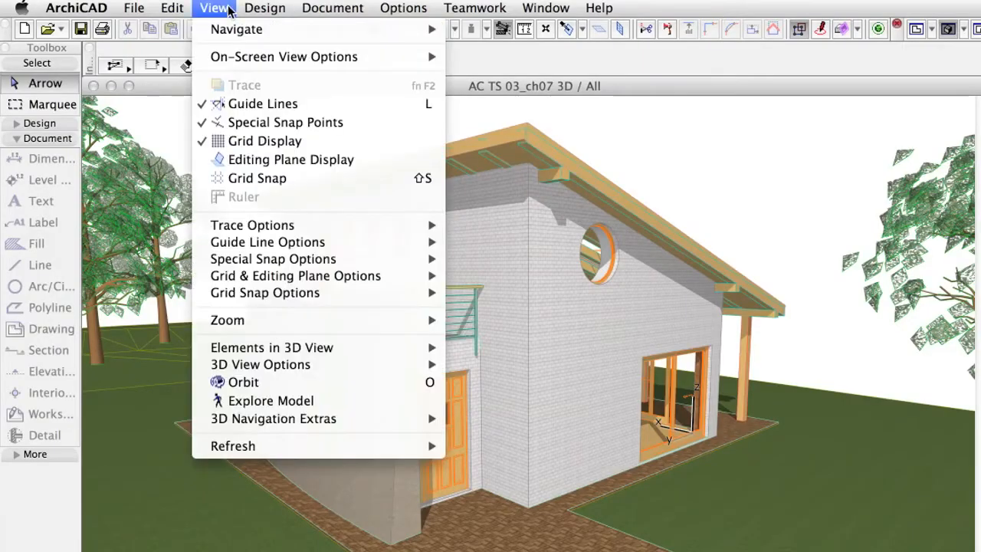
pyautogui.moveTo(362, 374)
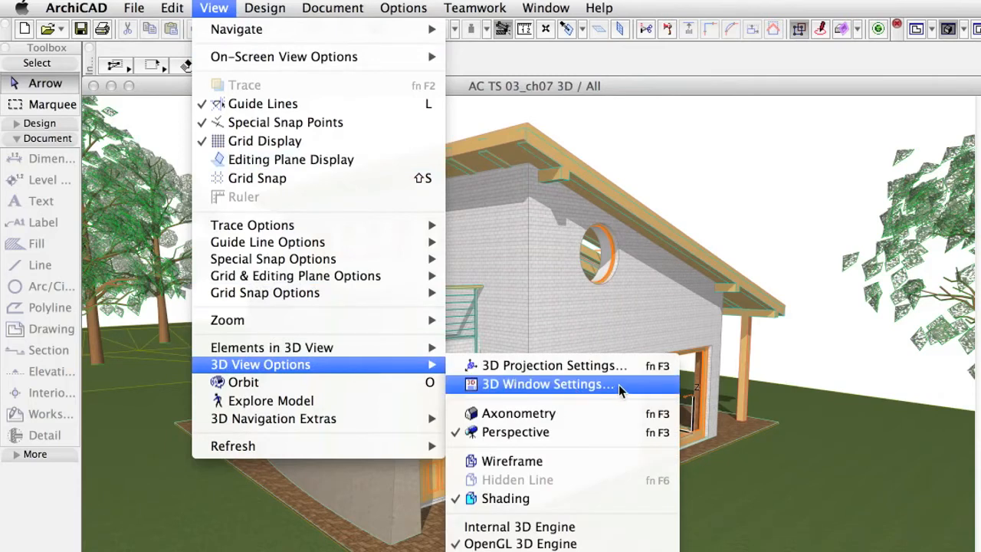
pyautogui.click(618, 384)
pyautogui.click(618, 53)
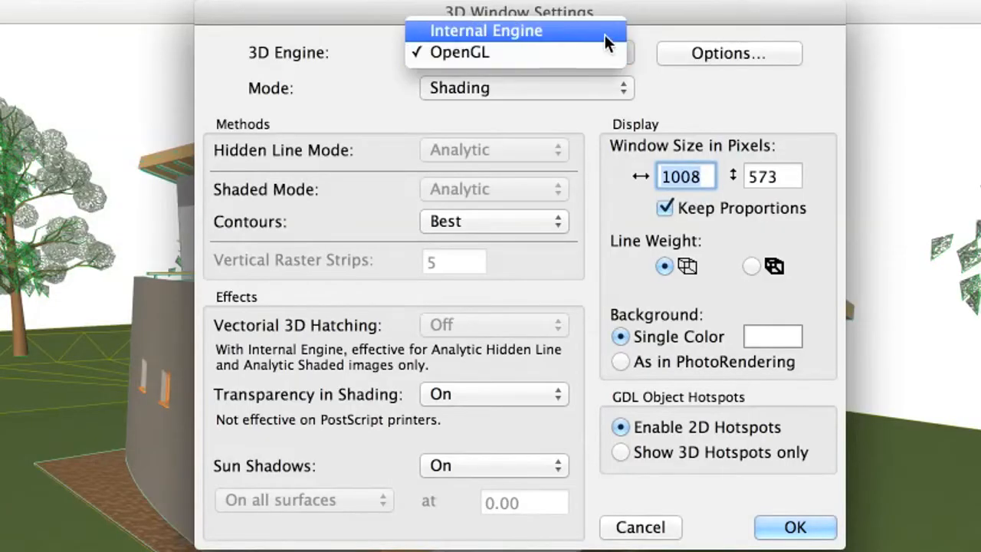
pyautogui.click(605, 34)
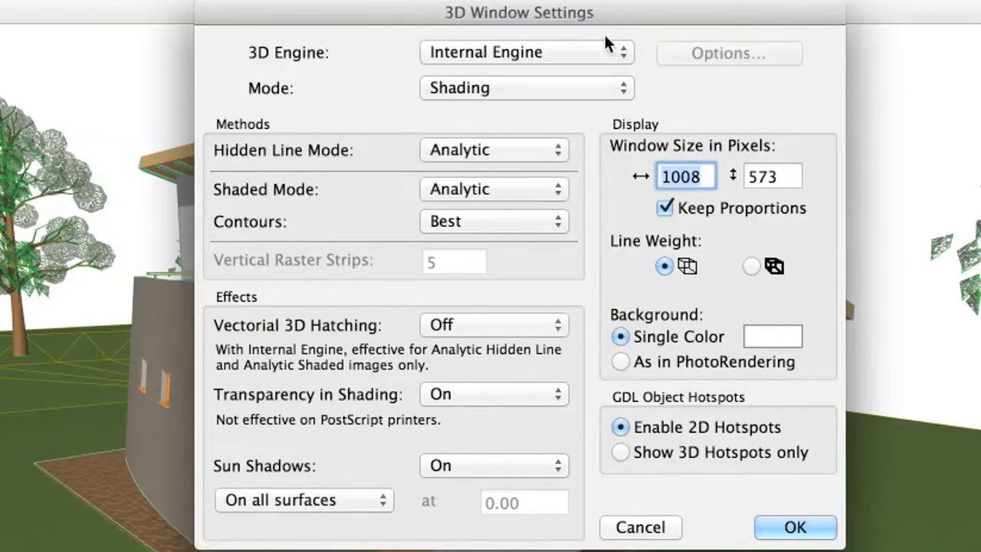
pyautogui.click(617, 88)
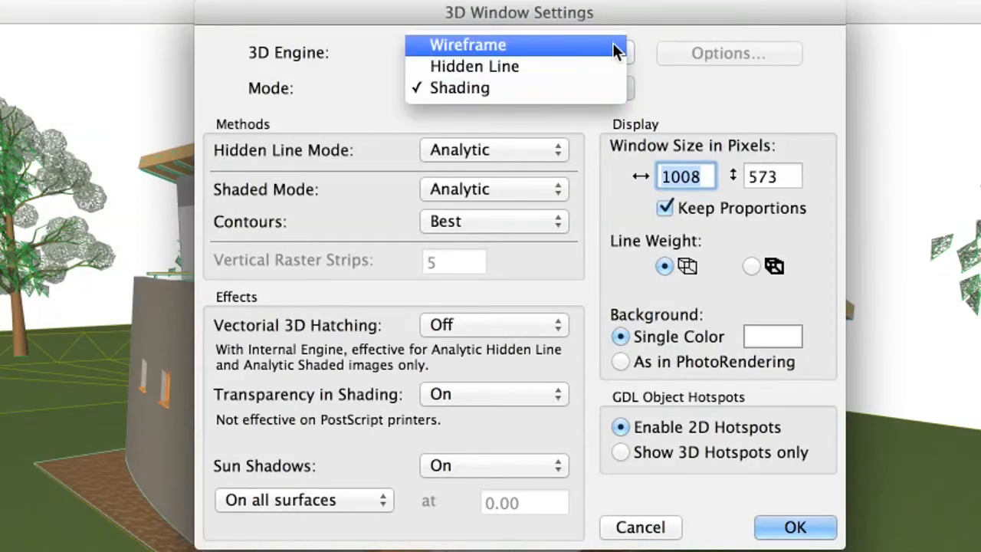
pyautogui.click(597, 89)
# Step: Review the Internal Engine's effect options, keeping Vectorial 3D Hatching off, Transparency in Shading on and Sun Shadows on
pyautogui.click(557, 325)
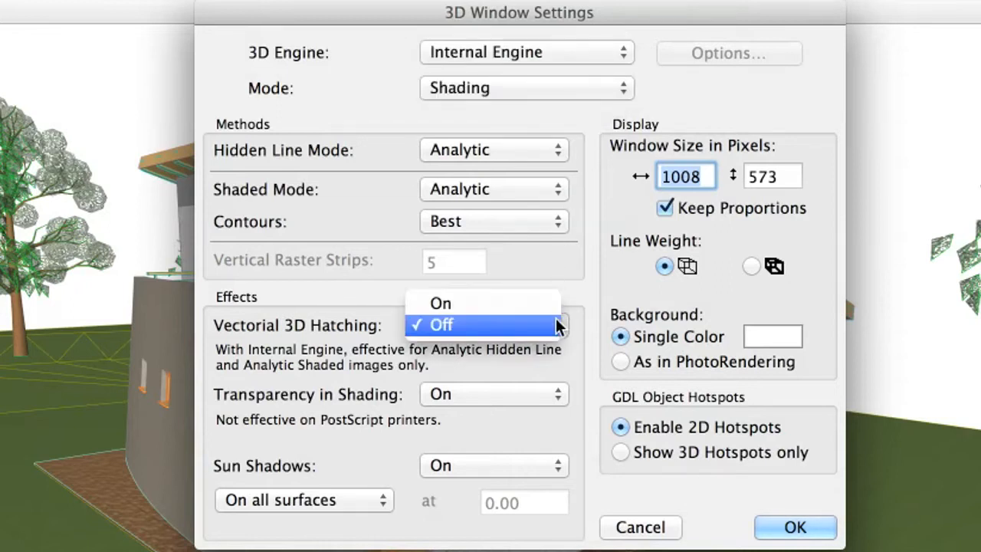
pyautogui.click(557, 326)
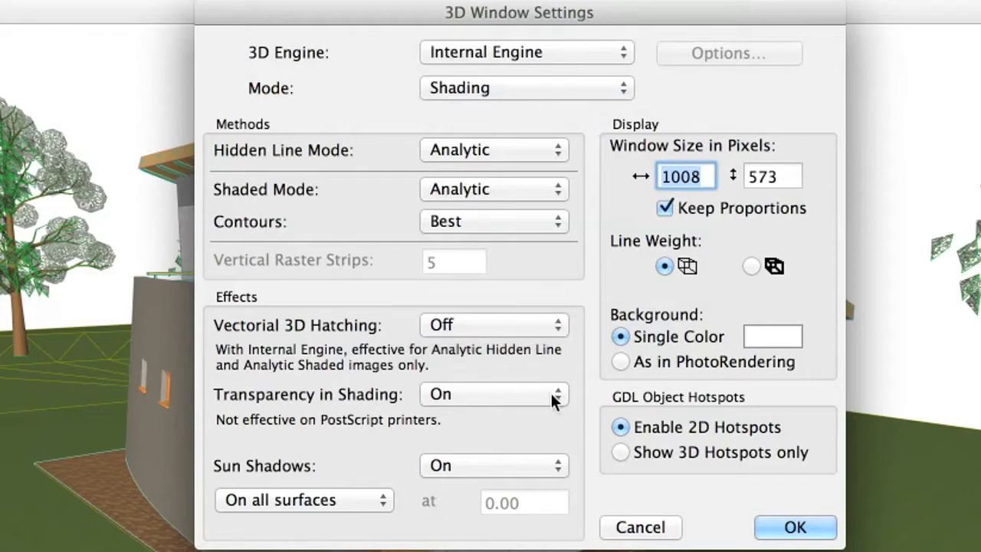
pyautogui.click(553, 395)
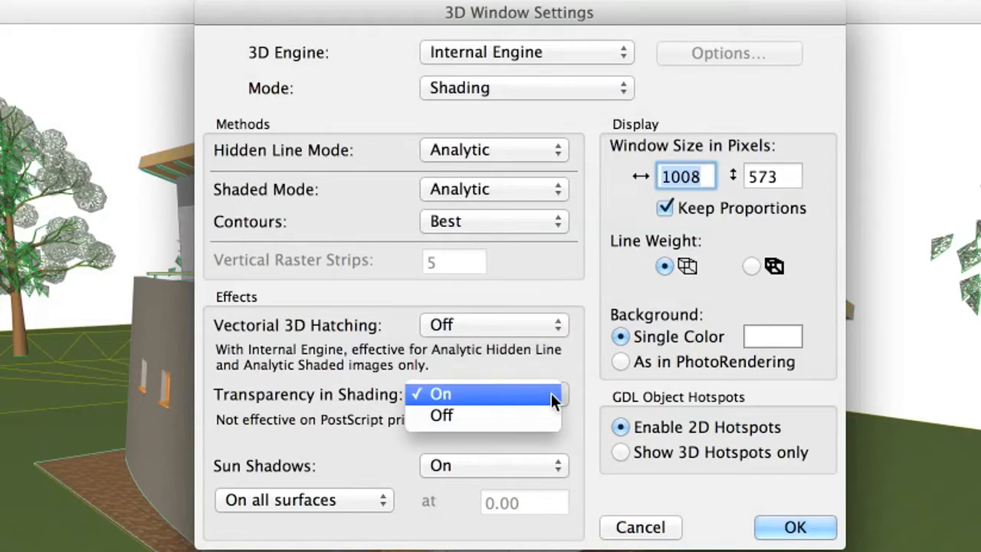
pyautogui.click(551, 393)
pyautogui.click(559, 465)
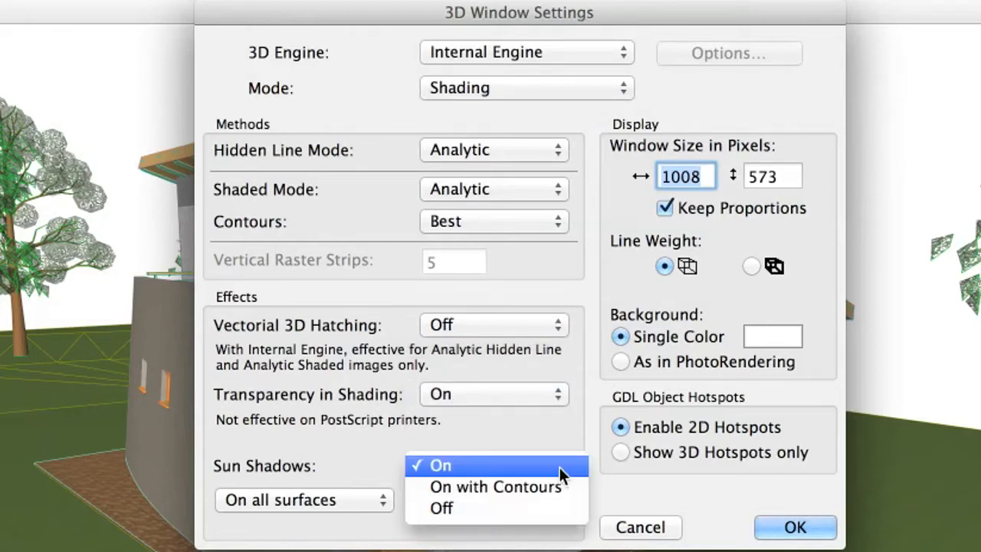
pyautogui.click(559, 467)
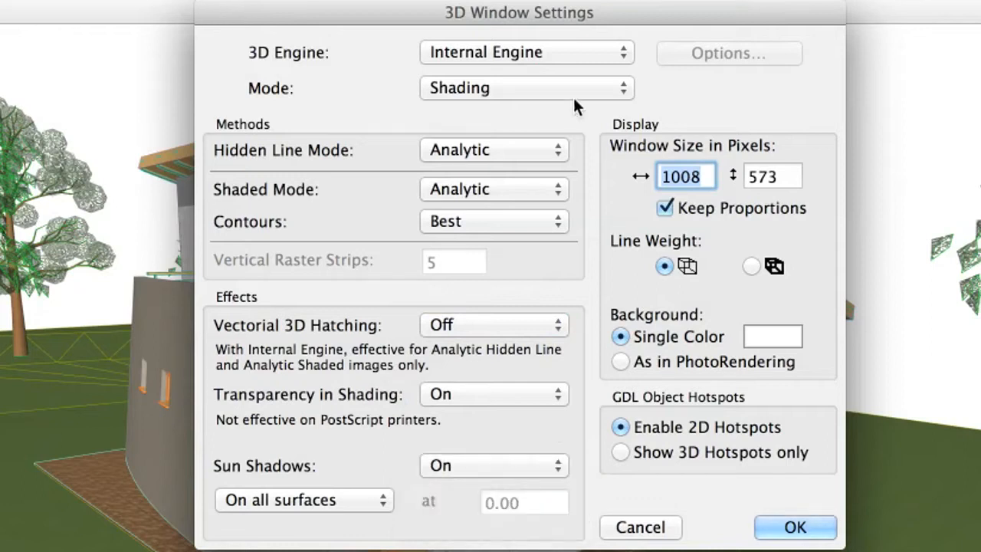
# Step: Set the 3D engine back to OpenGL and apply the 3D window settings
pyautogui.click(602, 58)
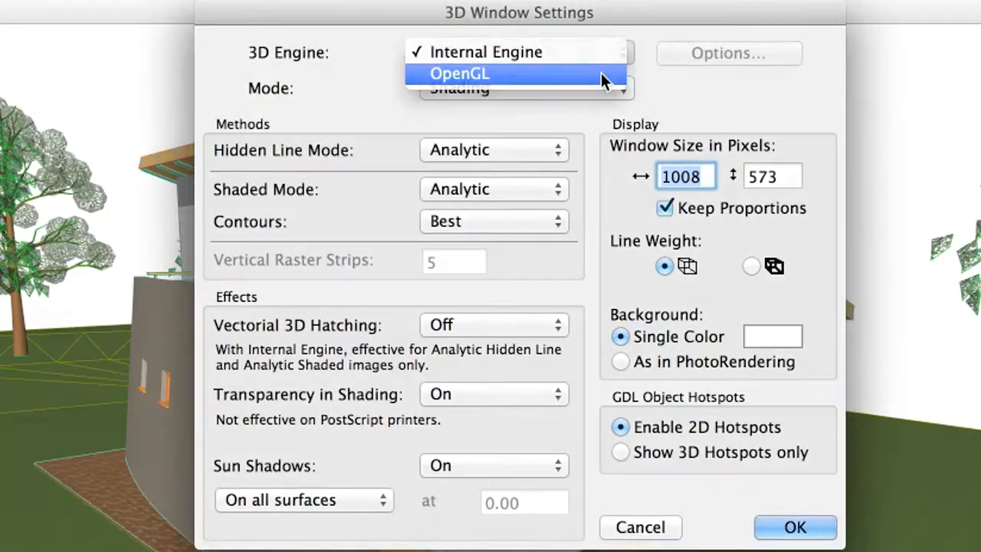
pyautogui.click(601, 75)
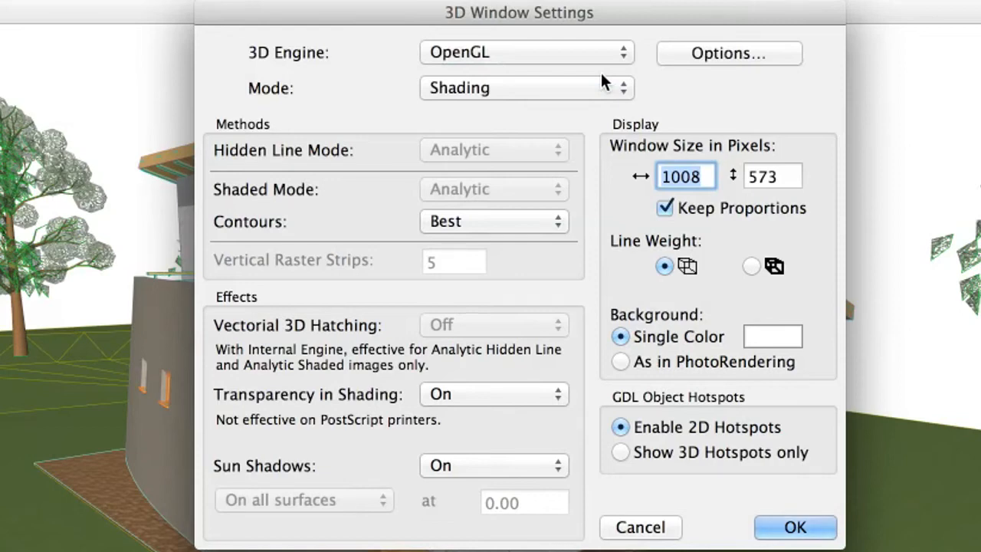
pyautogui.press('Return')
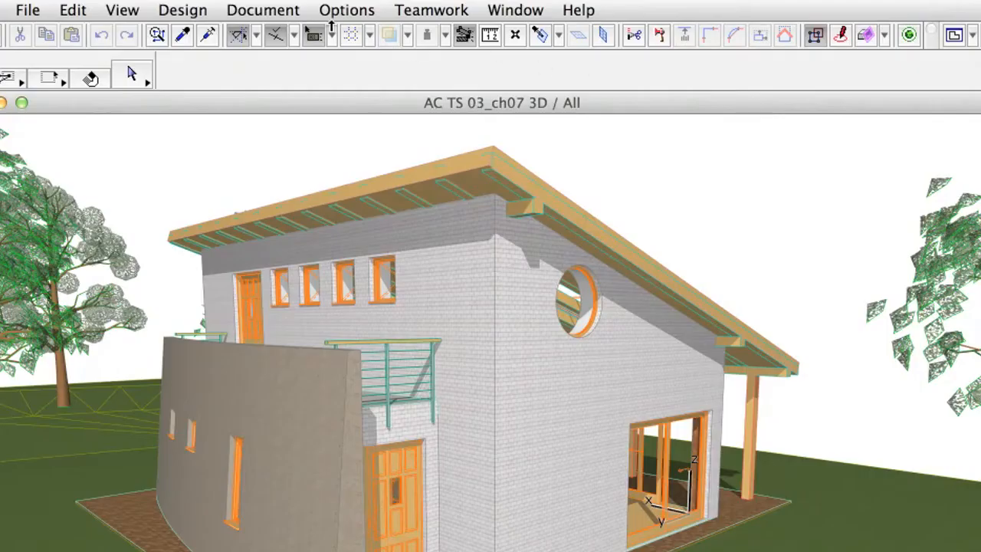
# Step: Open the PhotoRendering settings and set the rendering engine to Sketch
pyautogui.click(306, 8)
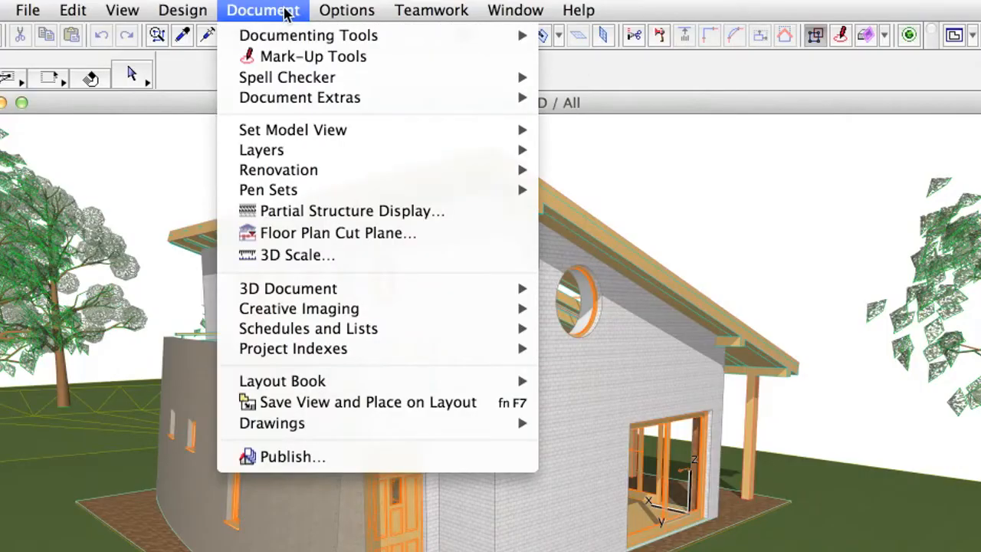
pyautogui.moveTo(447, 314)
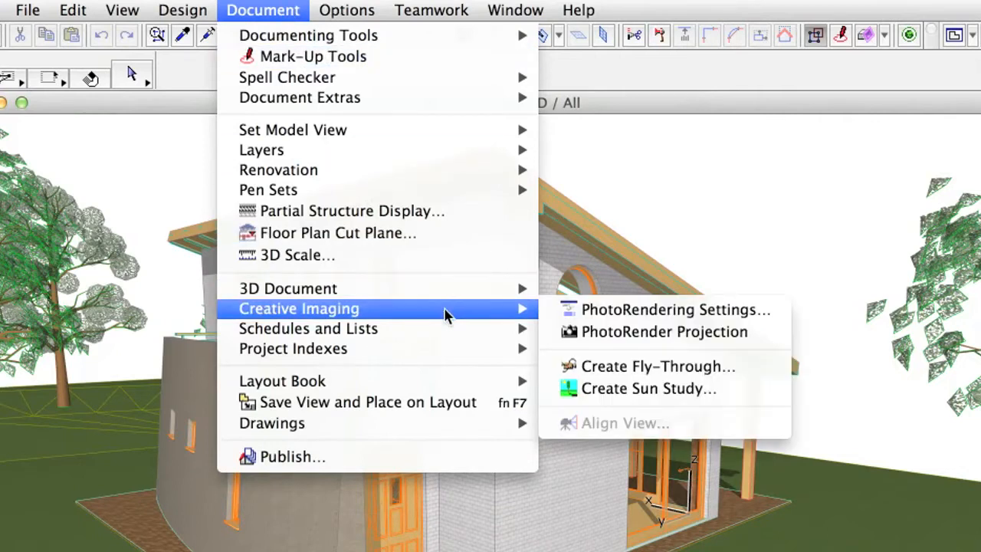
pyautogui.click(767, 314)
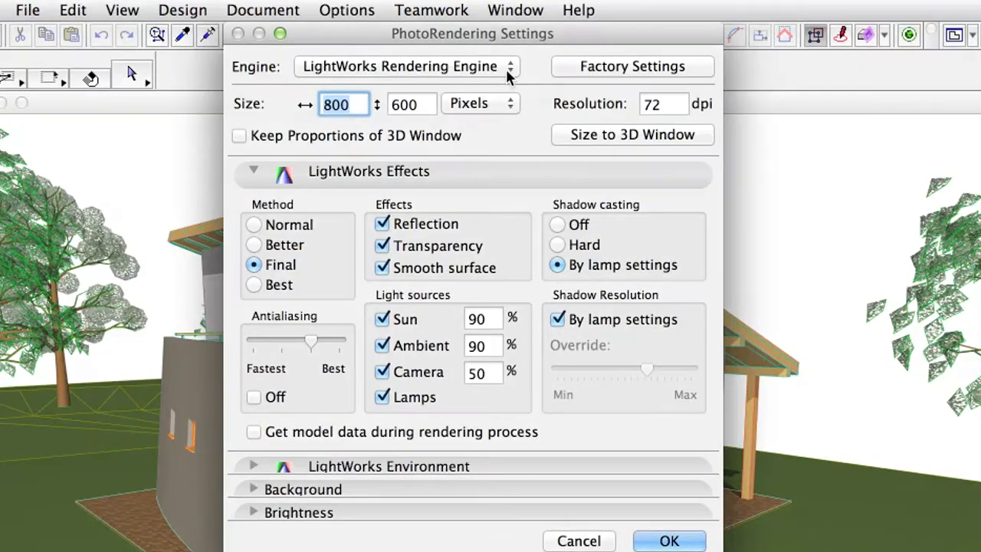
pyautogui.click(507, 69)
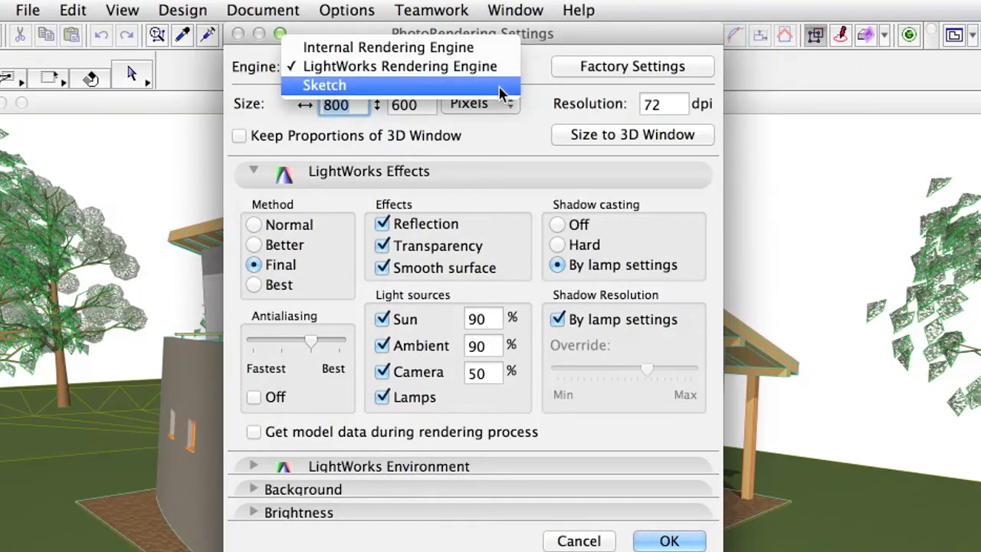
pyautogui.click(499, 86)
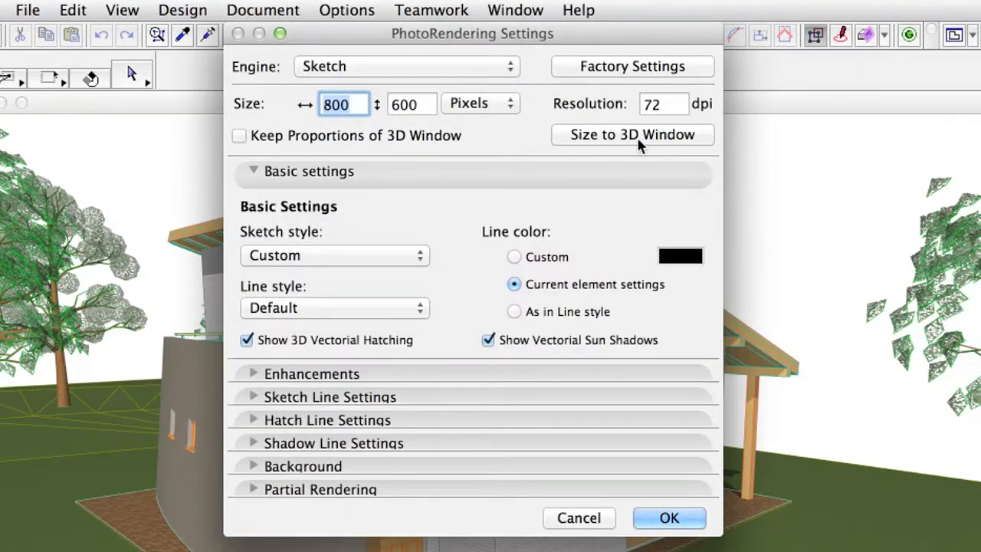
# Step: Match the rendering size to the 3D window and apply the Koh_I_Noor sketch style, keeping a custom black line color
pyautogui.click(648, 136)
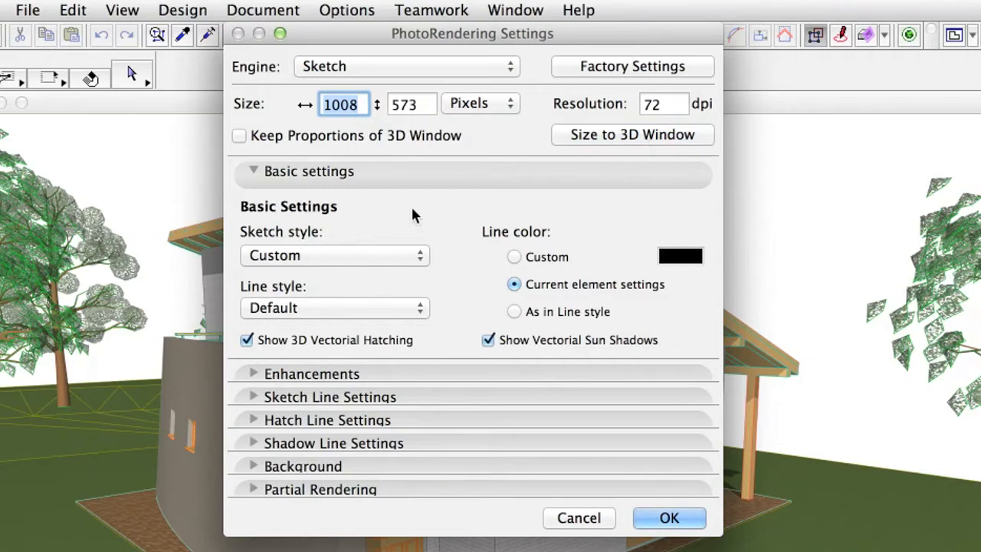
pyautogui.click(394, 257)
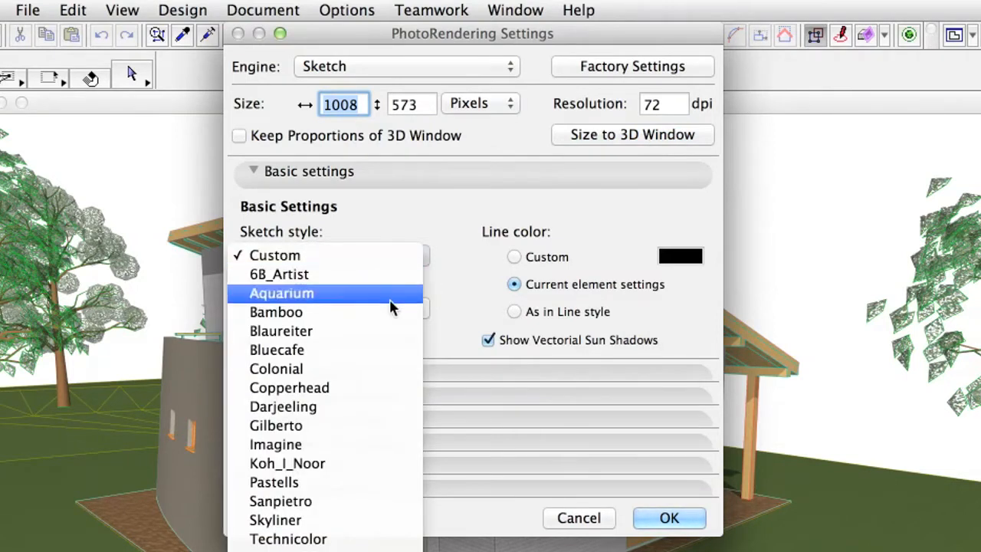
pyautogui.click(376, 464)
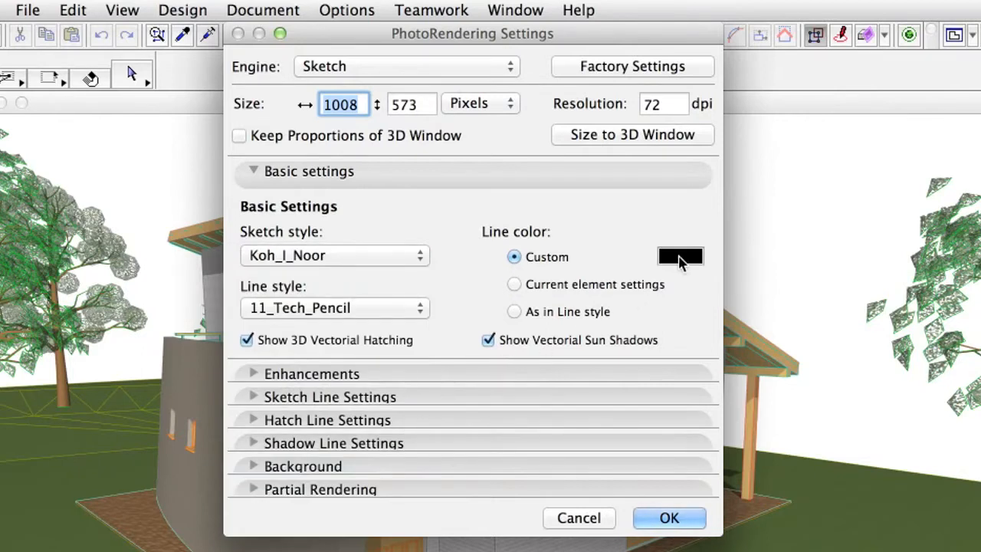
pyautogui.click(613, 256)
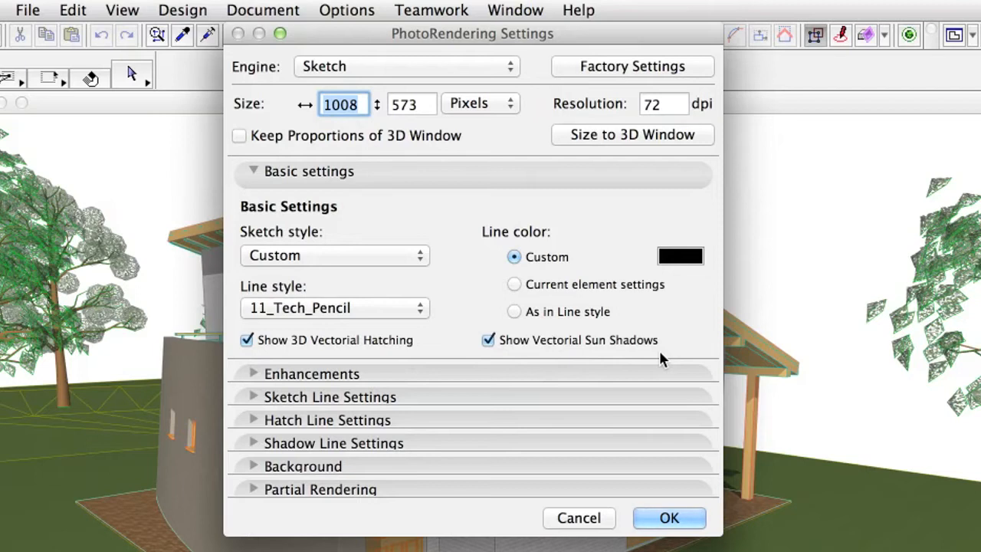
# Step: Set the sketch line thickness to 18% and slightly increase the sketch line overstretch
pyautogui.click(406, 180)
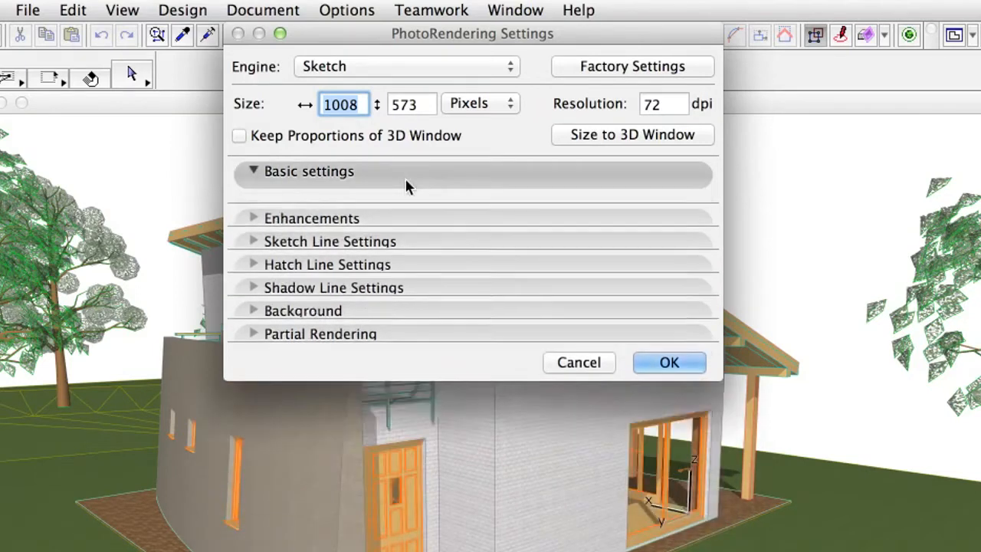
pyautogui.click(404, 198)
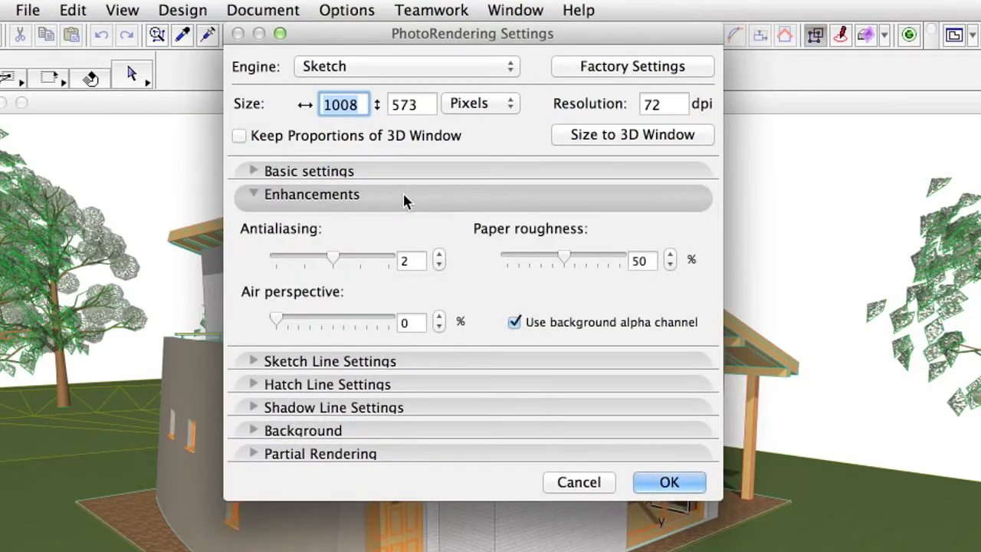
pyautogui.click(405, 197)
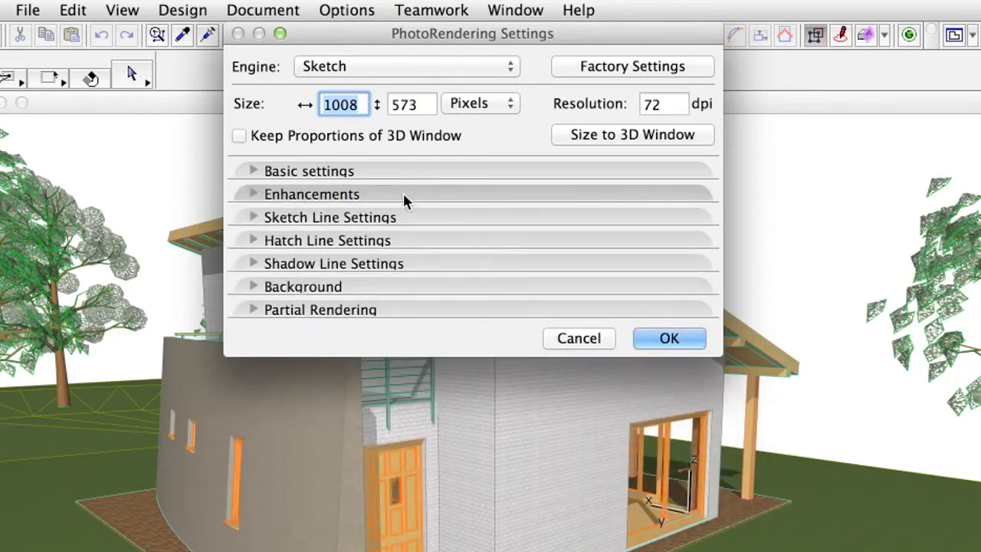
pyautogui.click(412, 218)
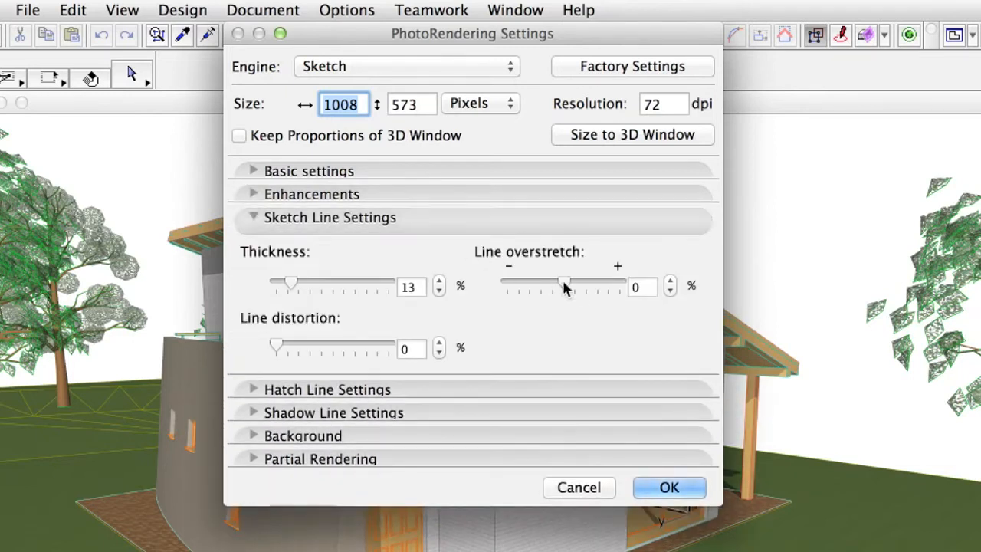
pyautogui.click(440, 281)
pyautogui.click(440, 281)
pyautogui.click(440, 281)
pyautogui.click(440, 282)
pyautogui.click(440, 281)
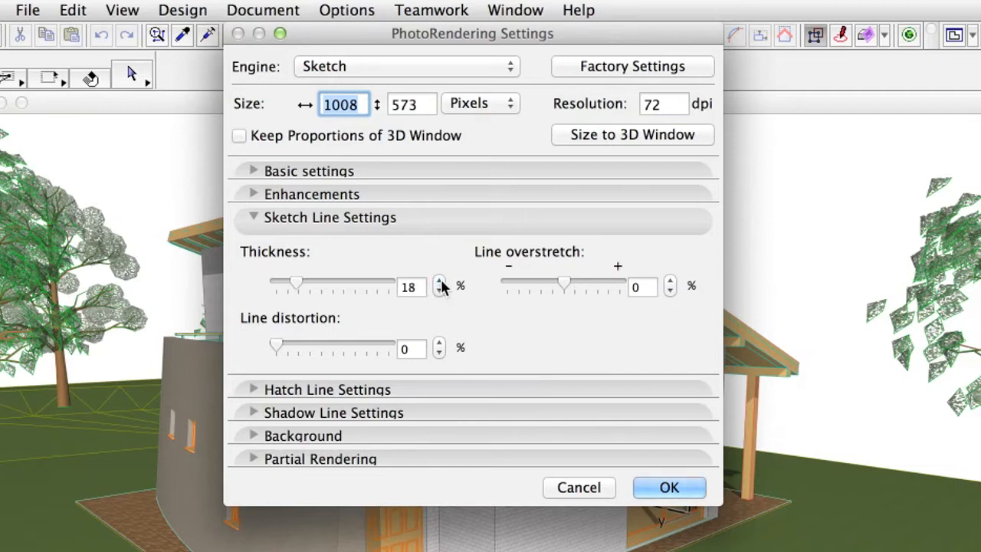
pyautogui.click(671, 281)
pyautogui.click(670, 281)
# Step: Review the hatch line, shadow line, background and partial rendering options, and apply the PhotoRendering settings
pyautogui.click(467, 229)
pyautogui.click(460, 242)
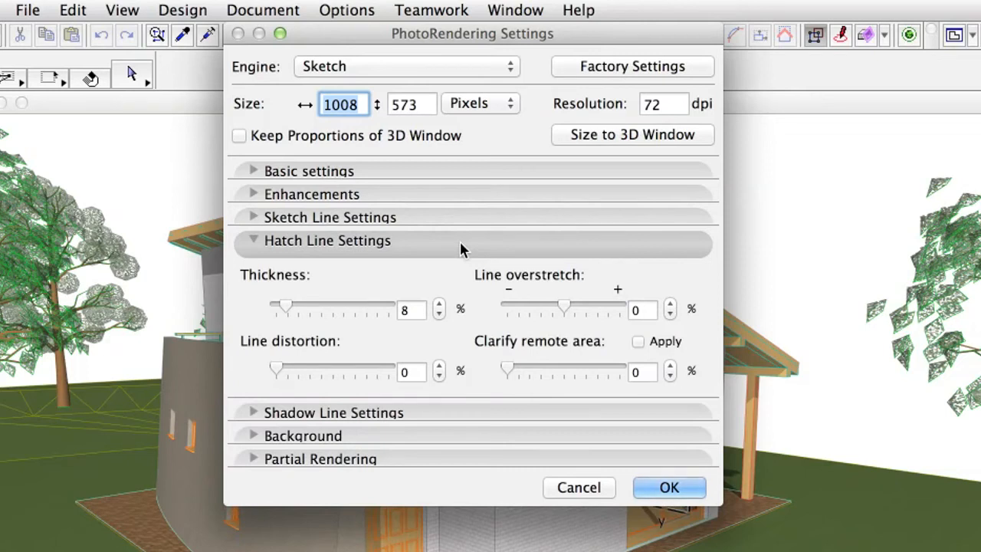
pyautogui.click(460, 241)
pyautogui.click(458, 261)
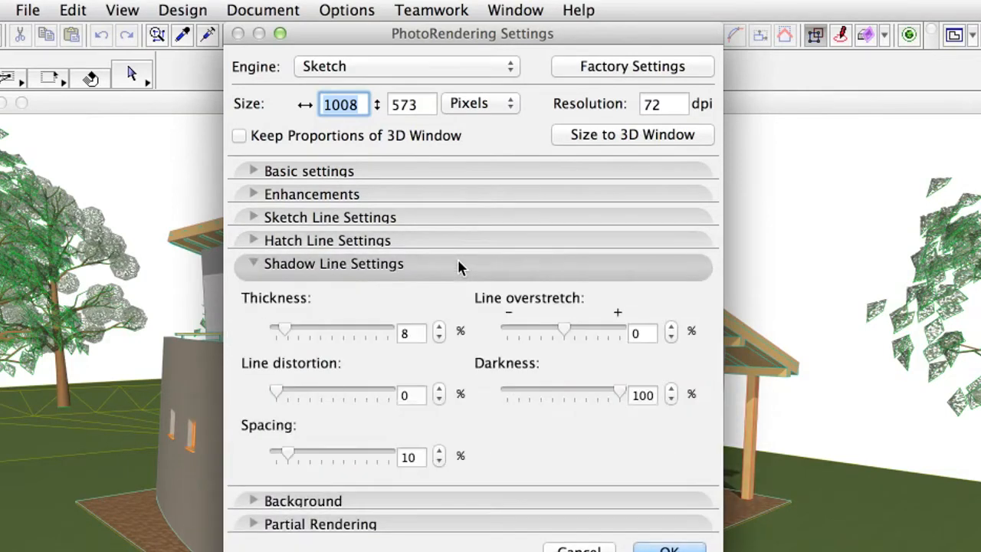
pyautogui.click(458, 265)
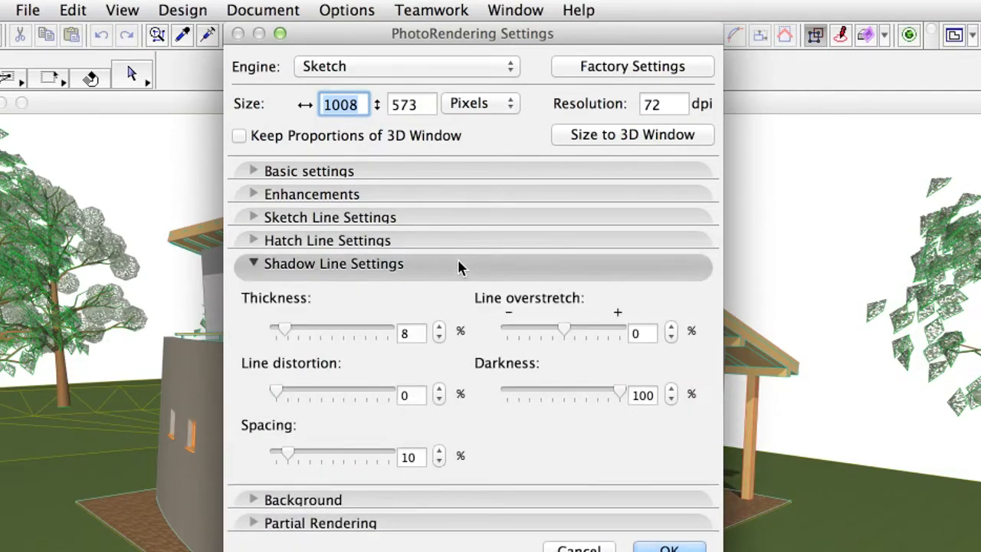
pyautogui.click(458, 285)
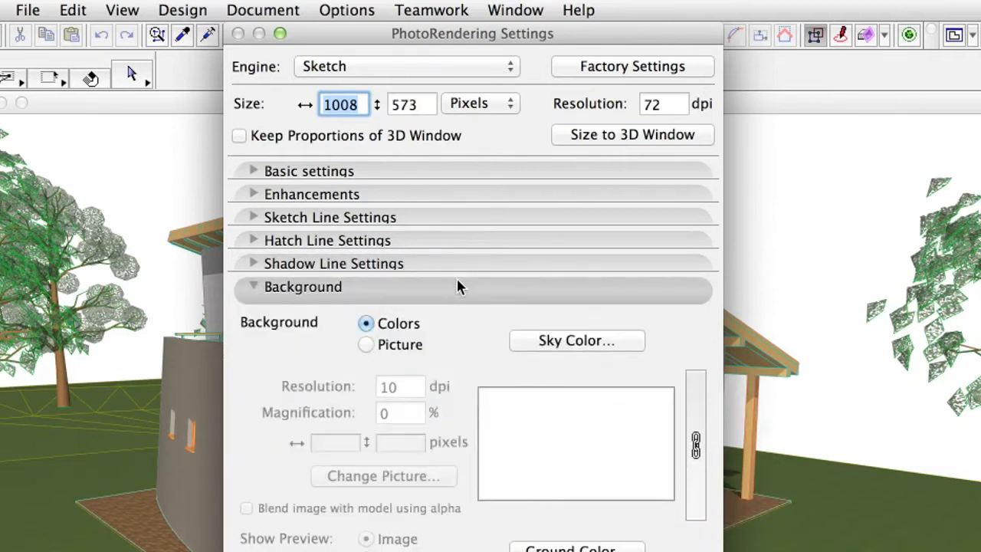
pyautogui.click(456, 285)
pyautogui.click(457, 310)
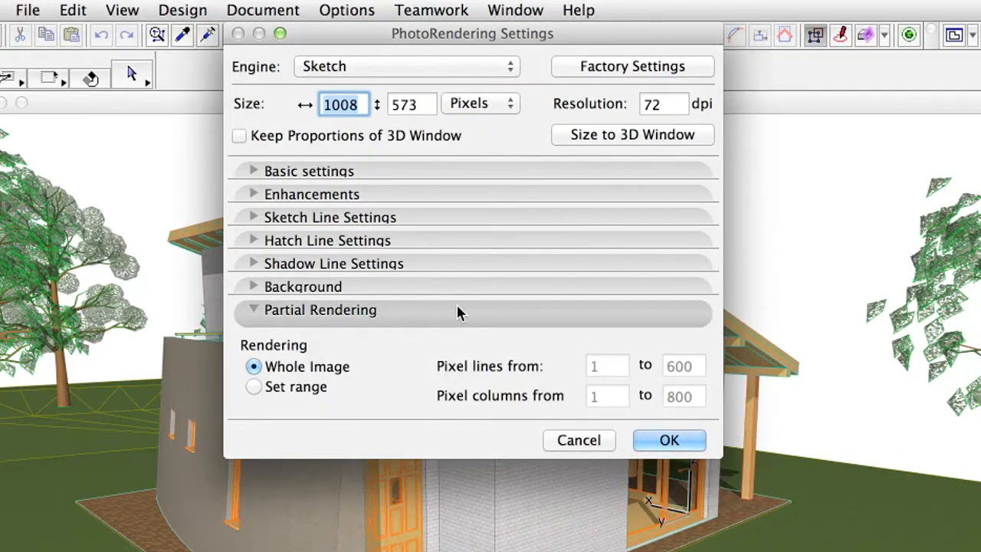
pyautogui.click(457, 313)
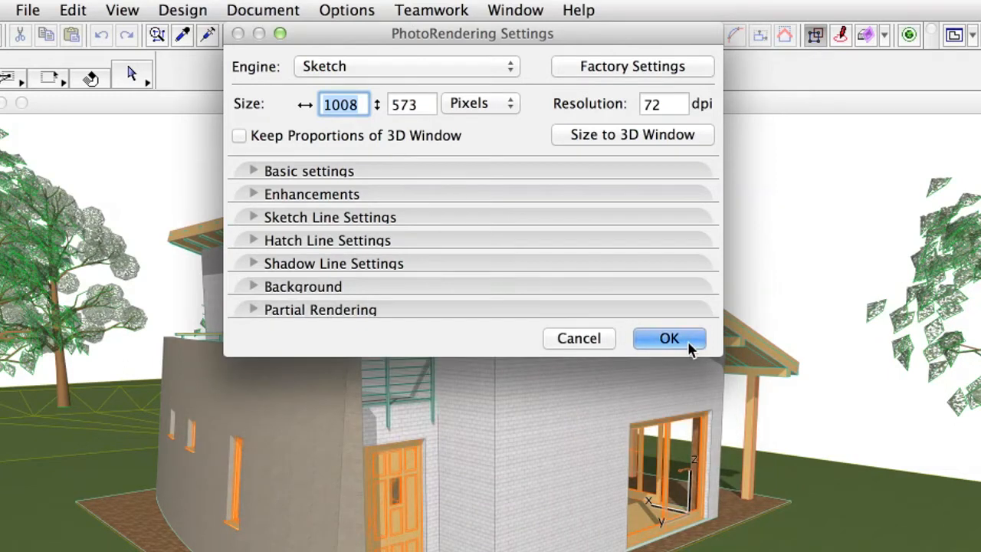
pyautogui.click(686, 342)
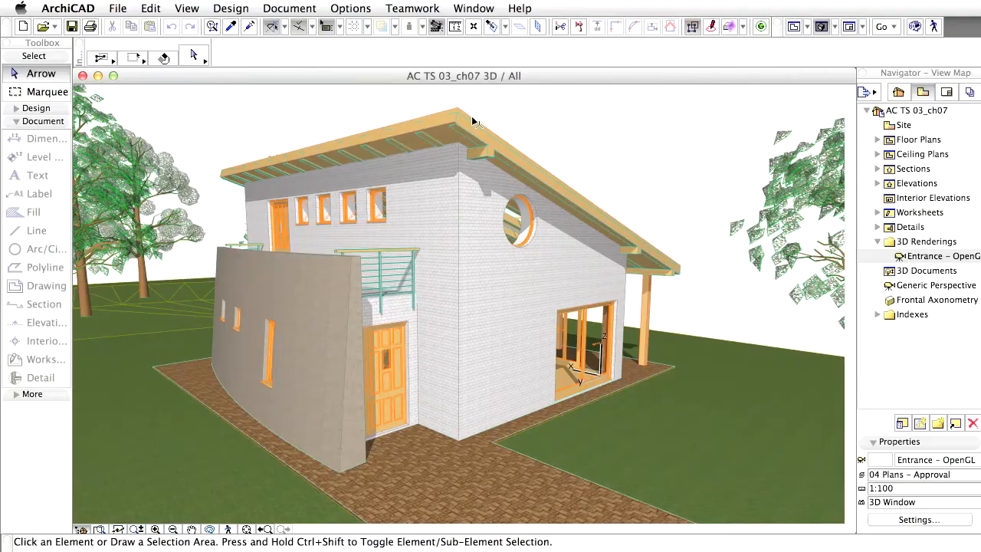
# Step: Generate a PhotoRender Projection of the current entrance perspective
pyautogui.click(288, 8)
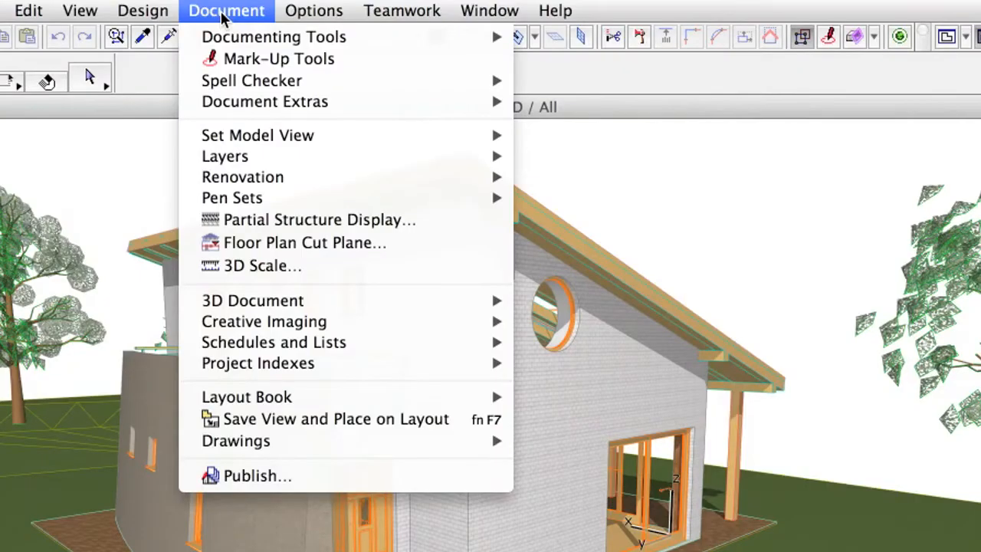
pyautogui.moveTo(396, 332)
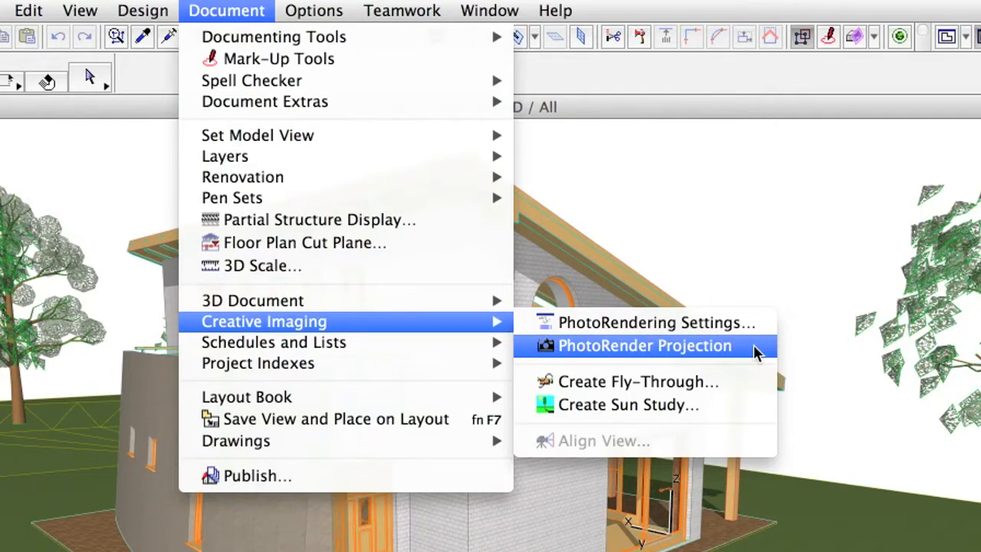
pyautogui.click(754, 346)
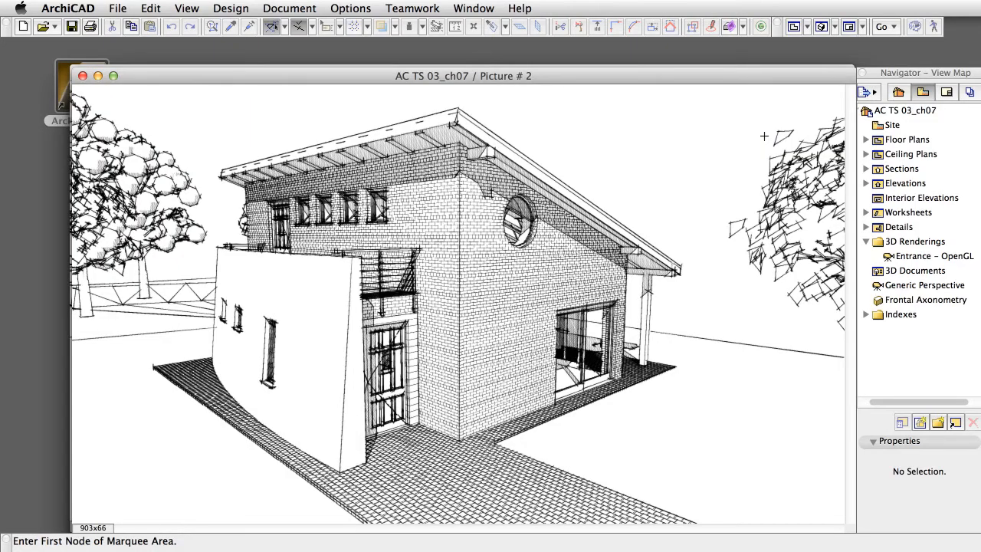
# Step: Examine the image formats available for saving the sketch rendering as a file, and leave without saving
pyautogui.click(118, 8)
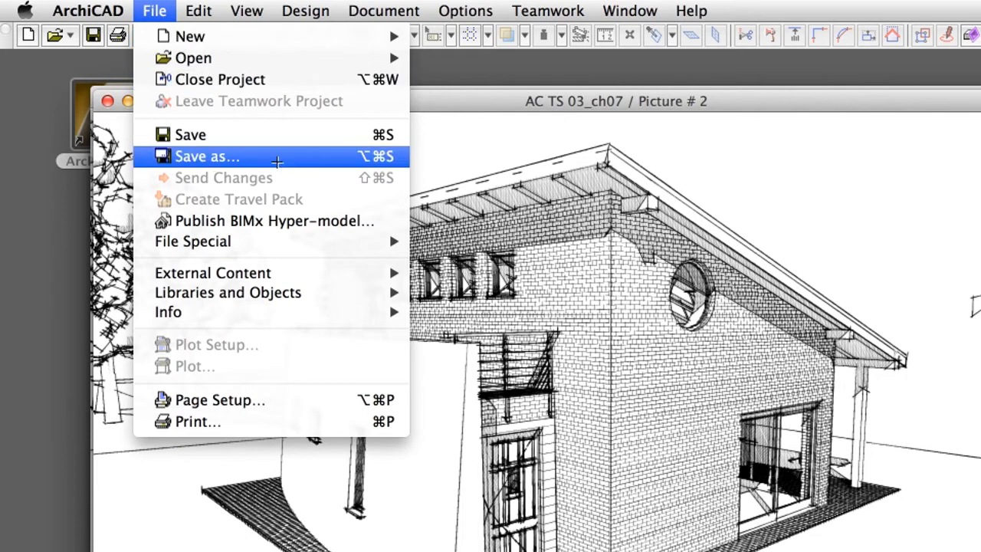
pyautogui.click(279, 158)
pyautogui.click(345, 430)
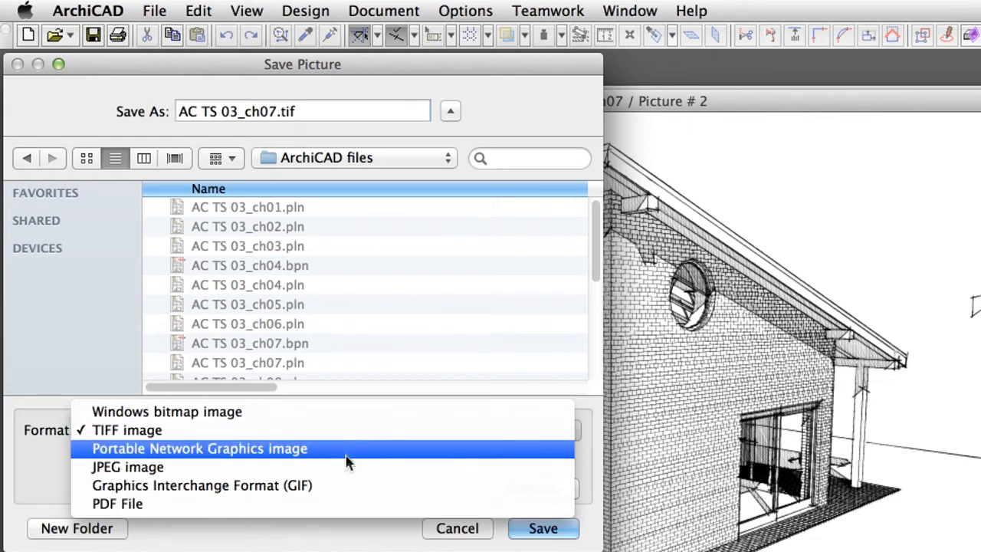
pyautogui.click(397, 539)
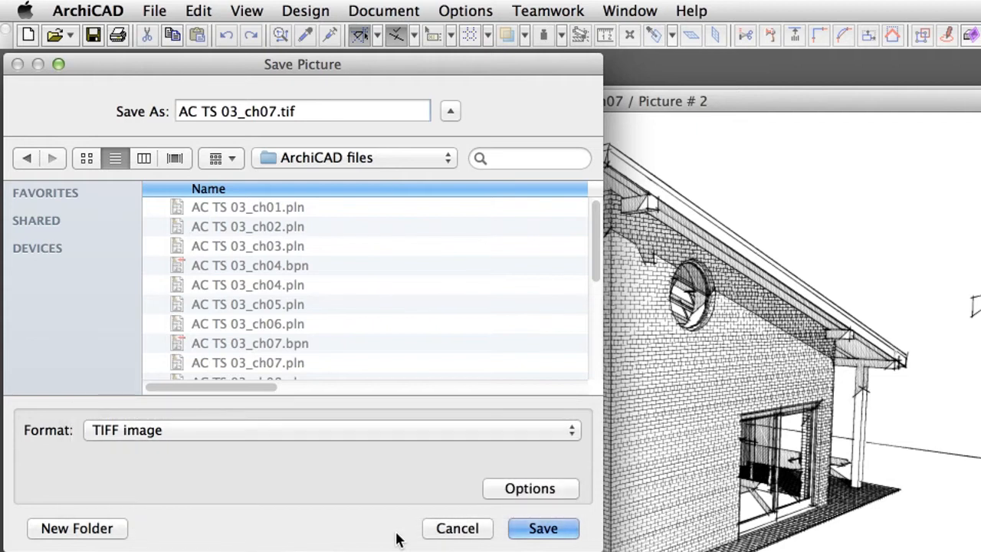
pyautogui.click(463, 533)
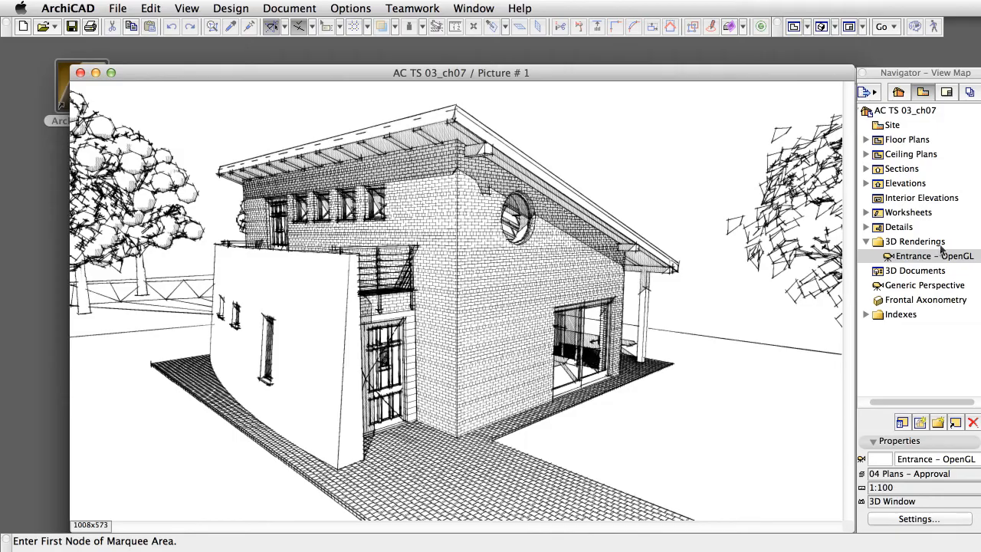
# Step: Start a new saved view in the 3D Renderings folder with the custom name "Entrance - Sketch"
pyautogui.click(942, 243)
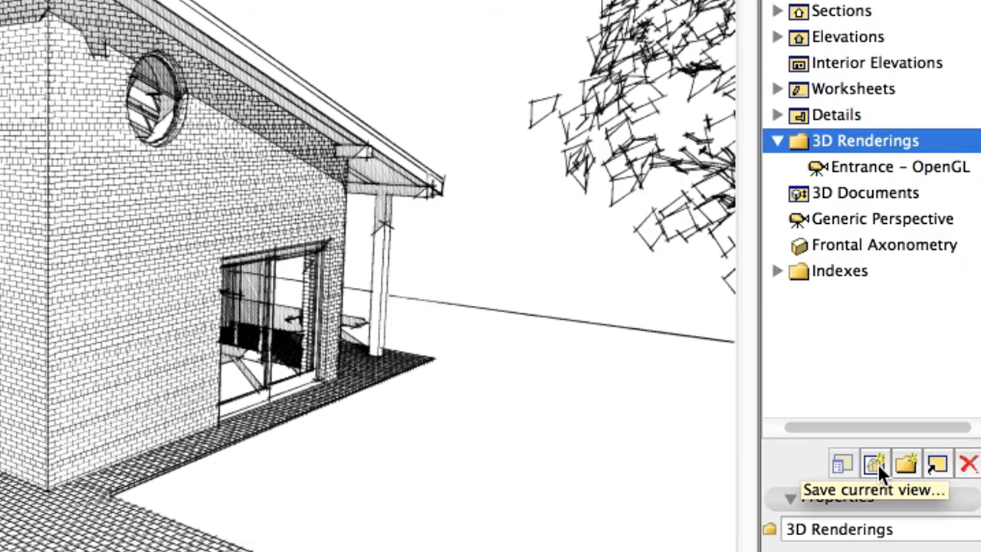
pyautogui.click(874, 463)
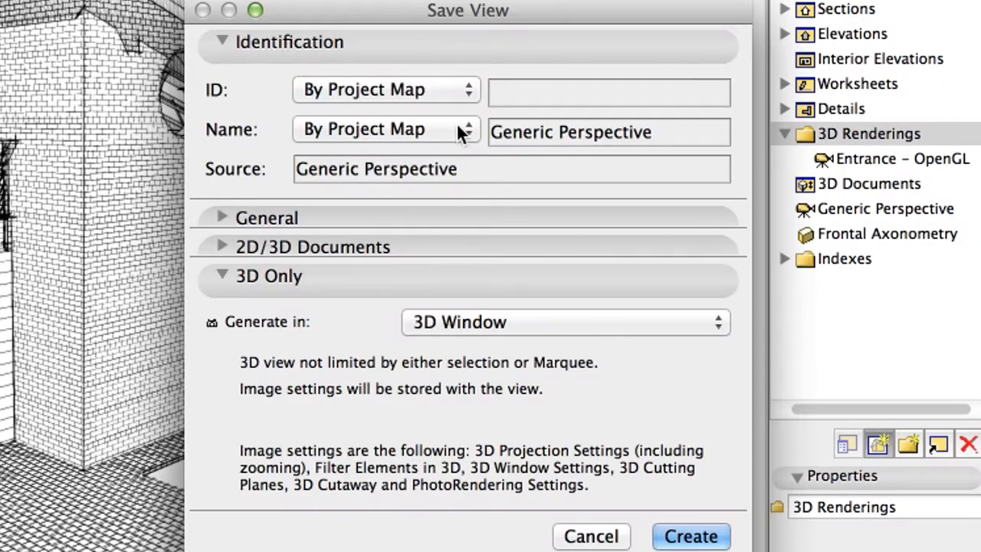
pyautogui.click(438, 135)
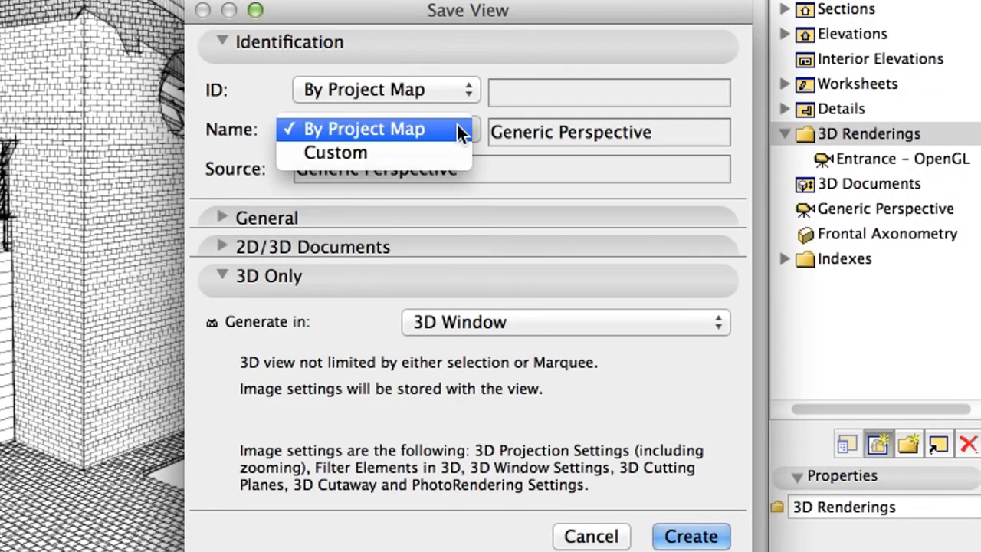
pyautogui.click(453, 150)
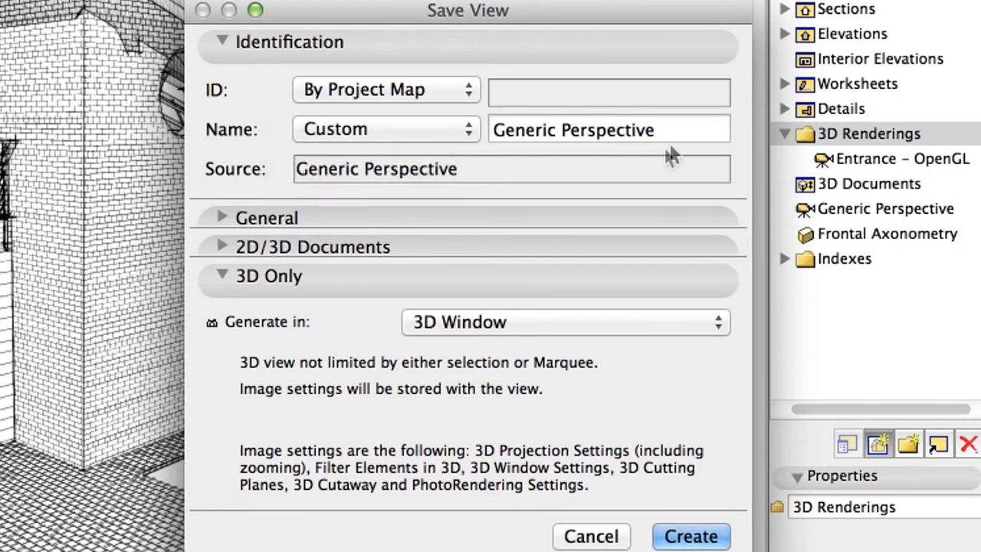
pyautogui.moveTo(656, 131); pyautogui.dragTo(483, 124)
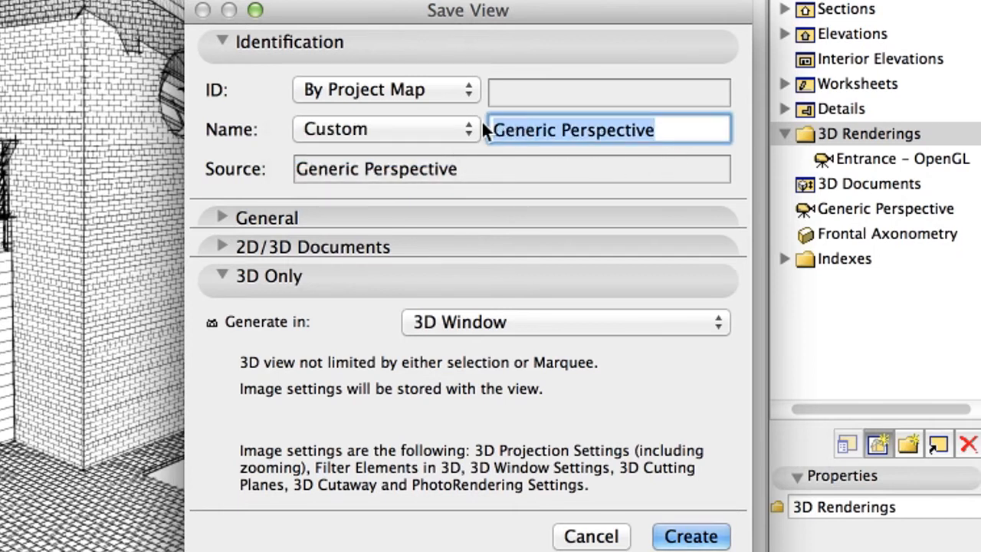
pyautogui.write('Entrance - Sketch')
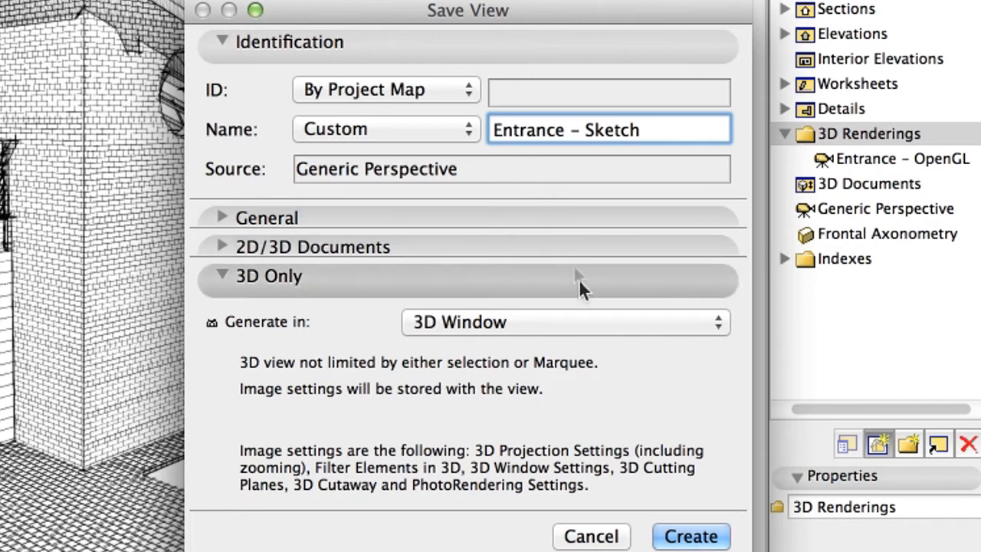
# Step: Set the new view to generate in the PhotoRendering Window and create it
pyautogui.click(588, 320)
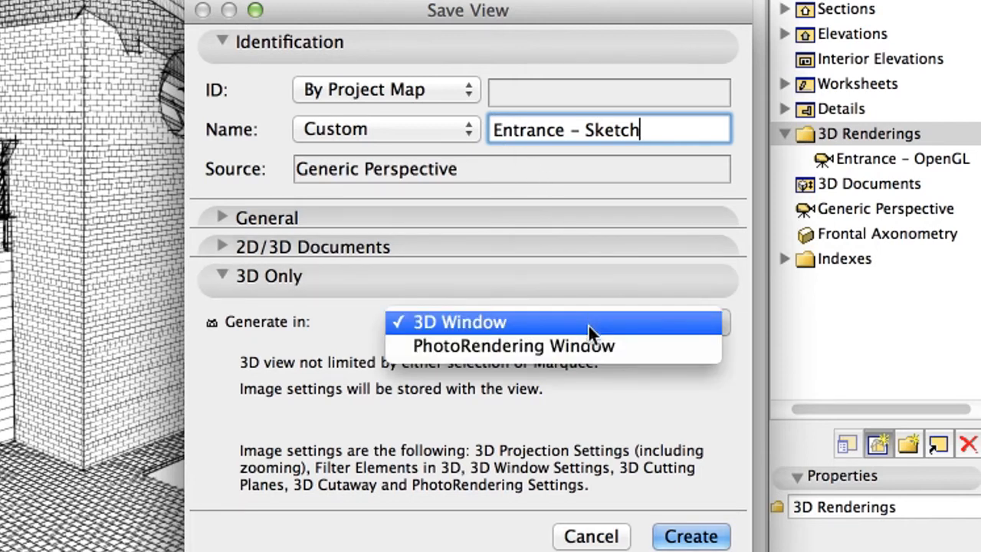
pyautogui.click(662, 346)
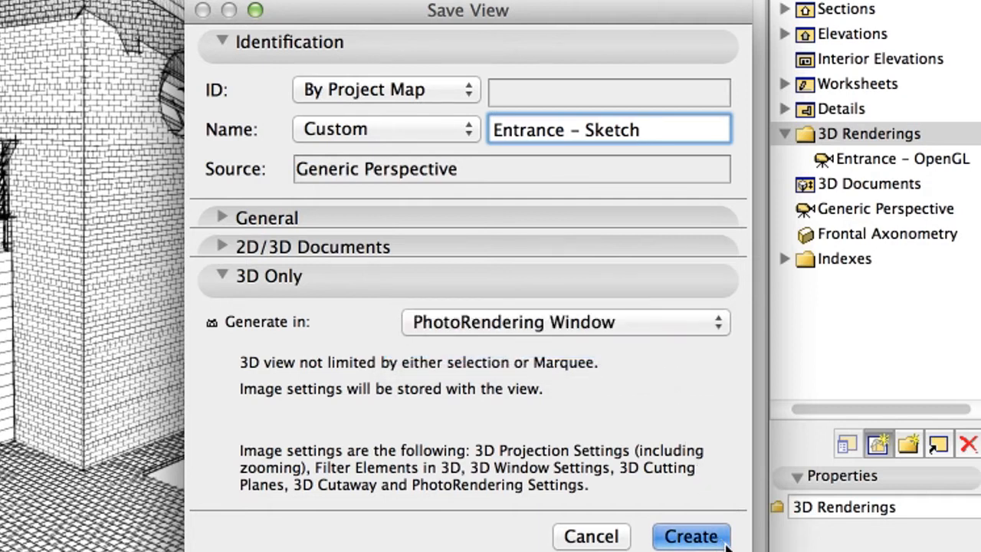
pyautogui.click(720, 539)
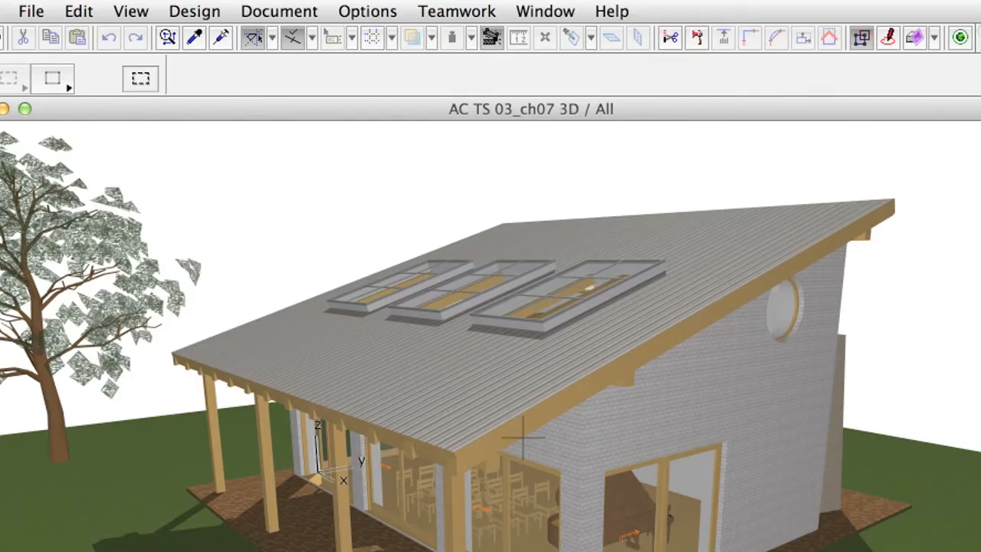
# Step: In the perspective settings, move the sun to an azimuth of 287.10° and set its altitude to 45°
pyautogui.click(135, 11)
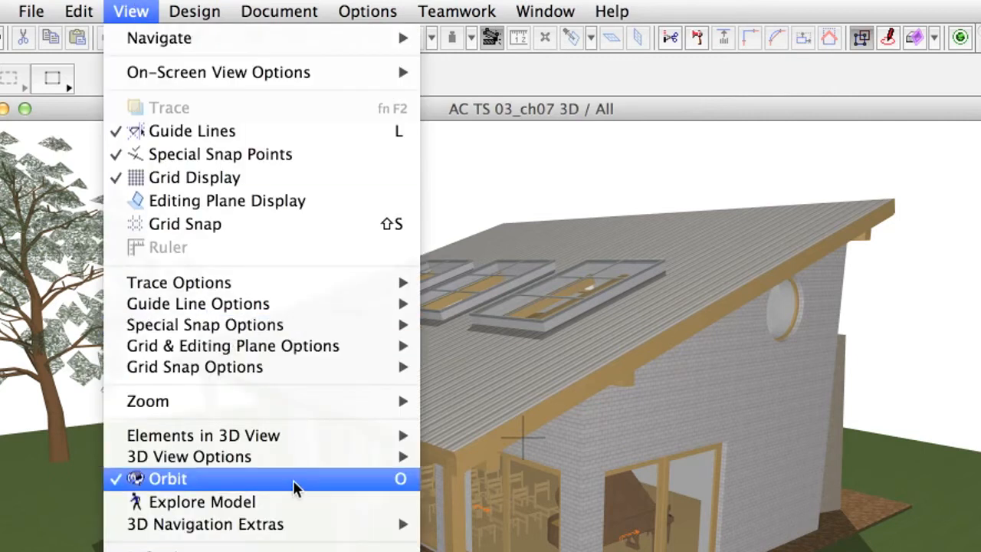
pyautogui.moveTo(295, 463)
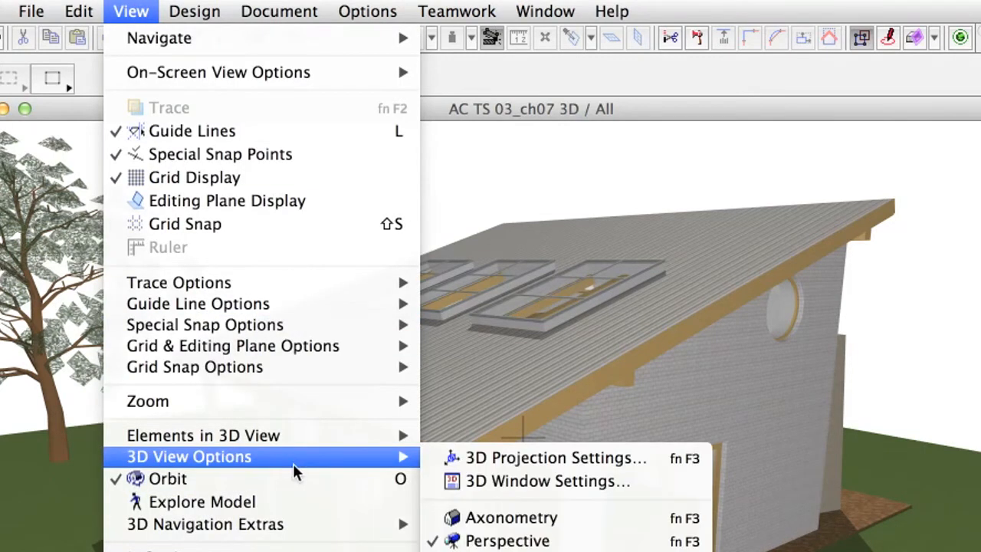
pyautogui.click(655, 458)
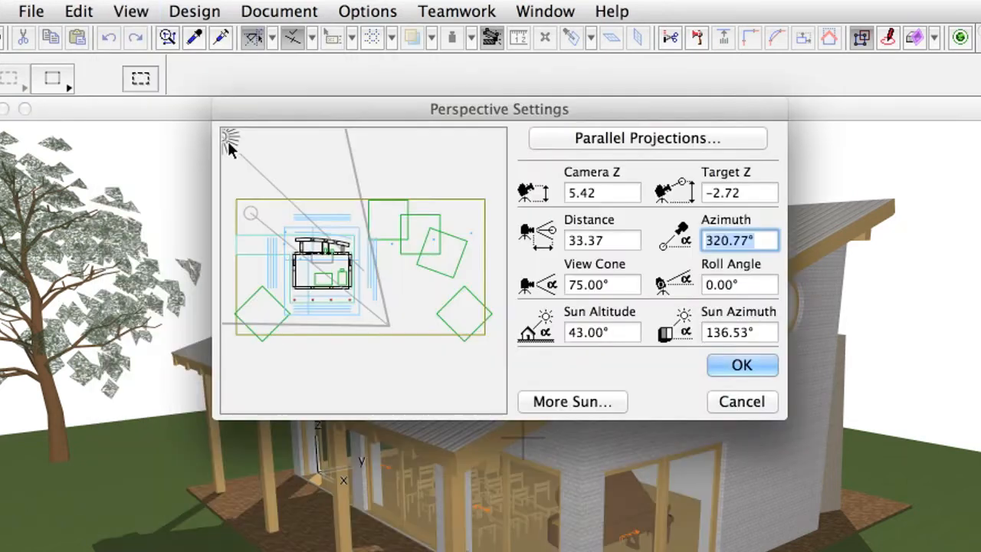
pyautogui.moveTo(227, 139); pyautogui.dragTo(386, 338)
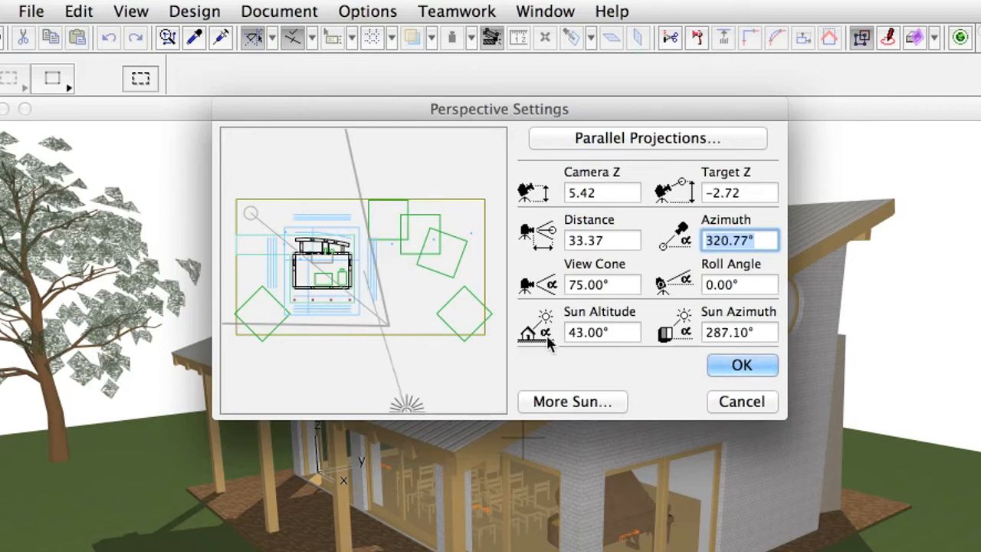
pyautogui.click(619, 332)
pyautogui.write('45')
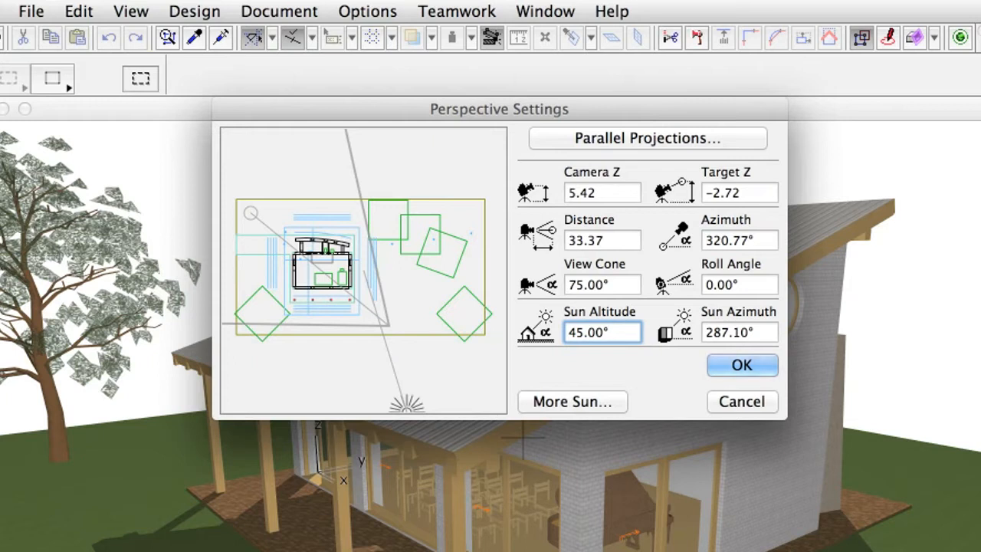
pyautogui.click(771, 371)
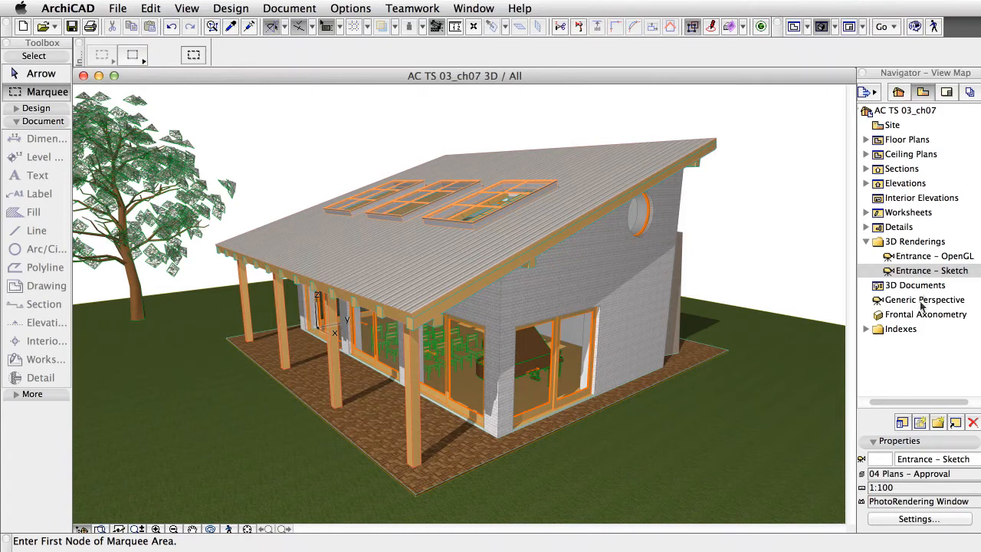
# Step: Select the 3D Renderings folder and set PhotoRendering to the Internal Rendering Engine, with the image sized to the 3D window
pyautogui.click(929, 242)
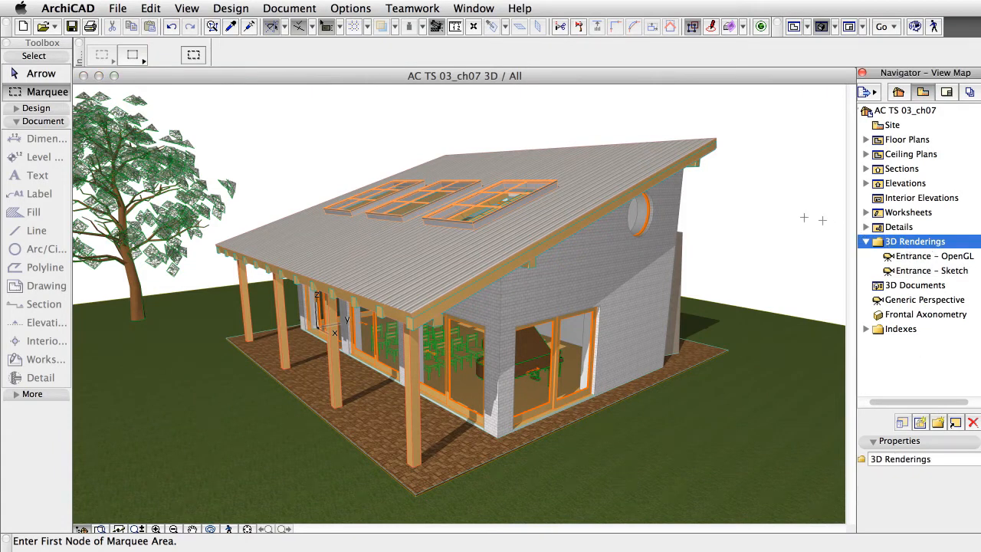
pyautogui.click(289, 9)
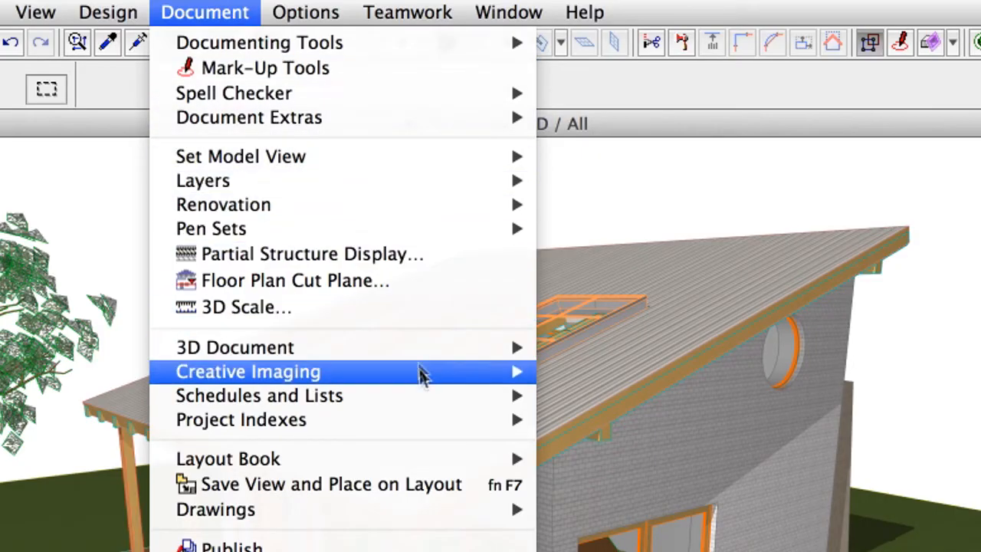
pyautogui.moveTo(421, 375)
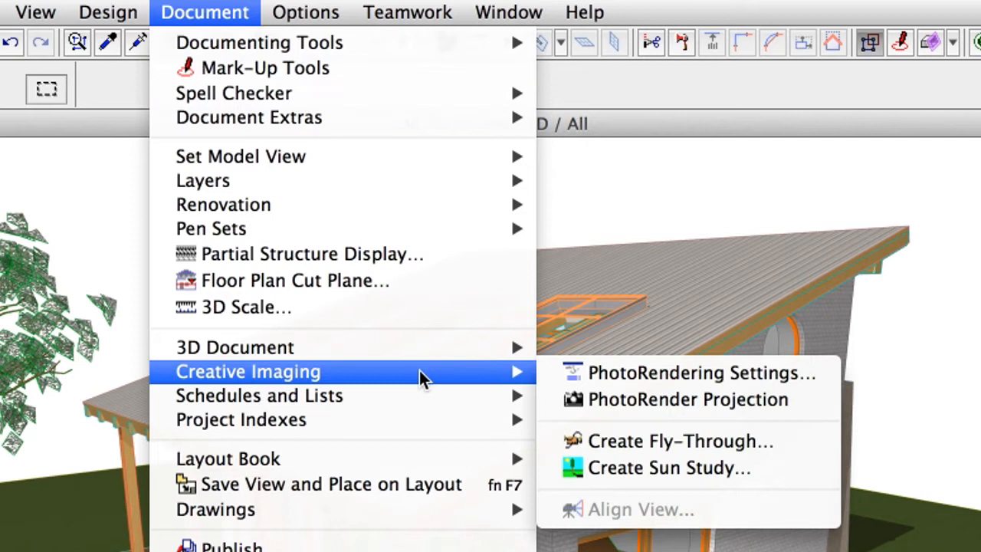
pyautogui.click(819, 383)
pyautogui.click(525, 120)
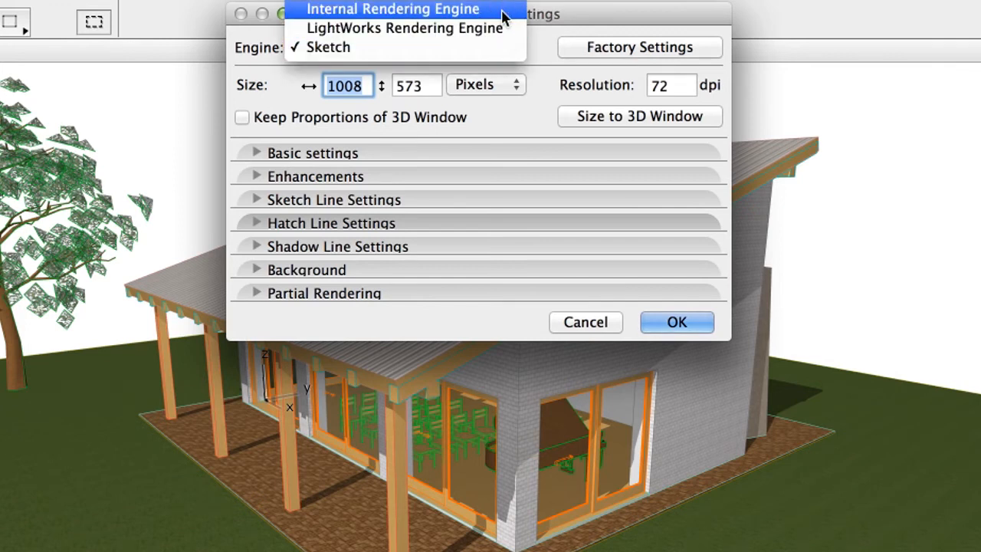
pyautogui.click(503, 11)
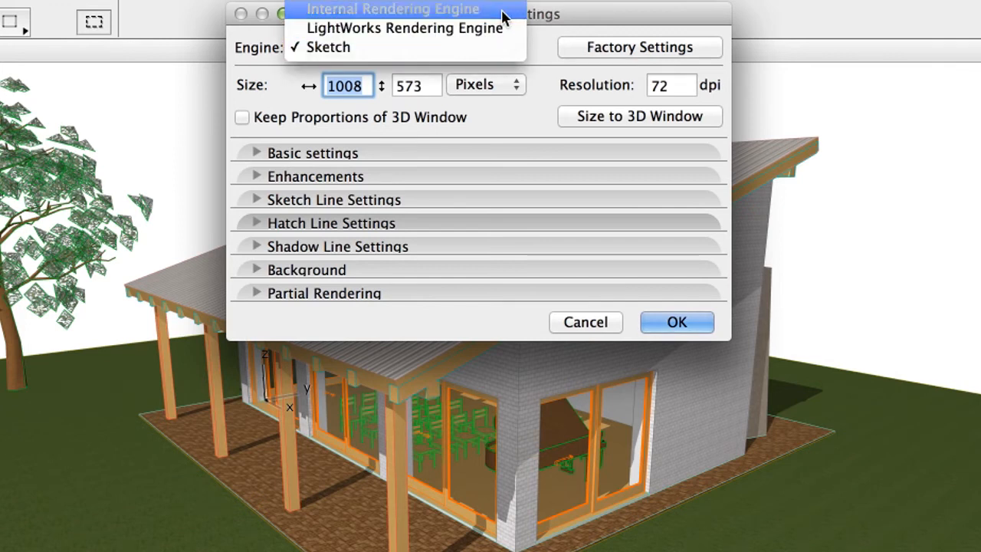
pyautogui.click(612, 117)
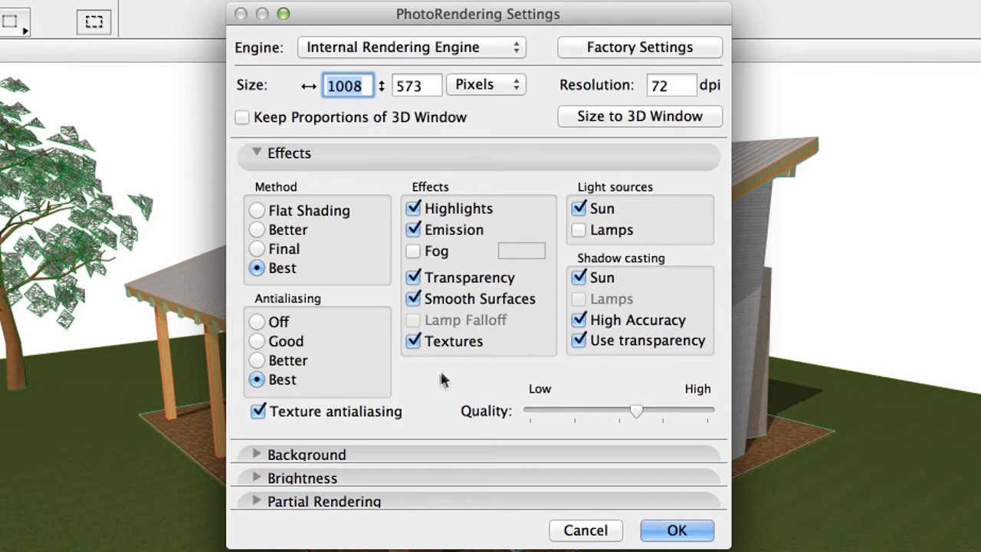
pyautogui.click(704, 535)
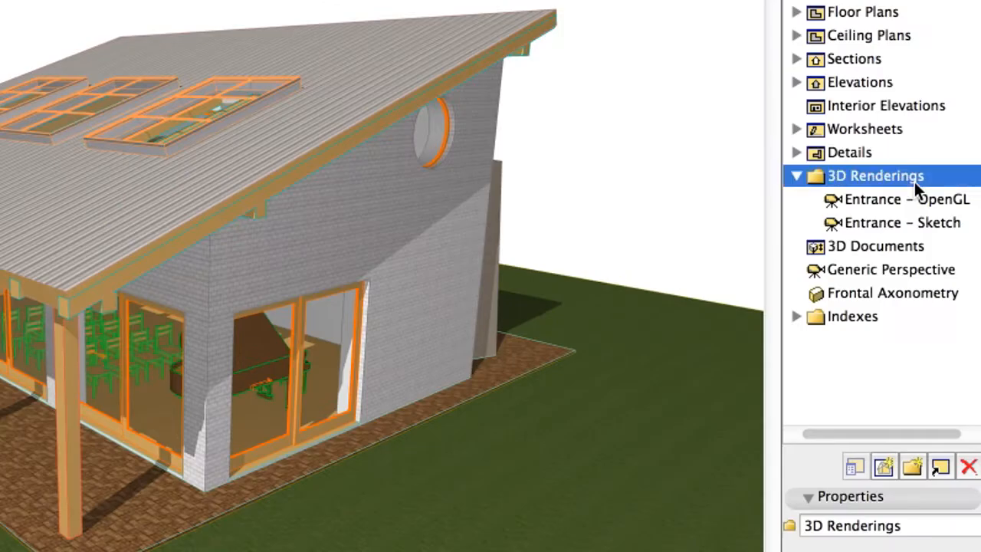
# Step: Save a view named "Back – Internal" in the 3D Renderings folder, generated in the PhotoRendering Window
pyautogui.click(888, 467)
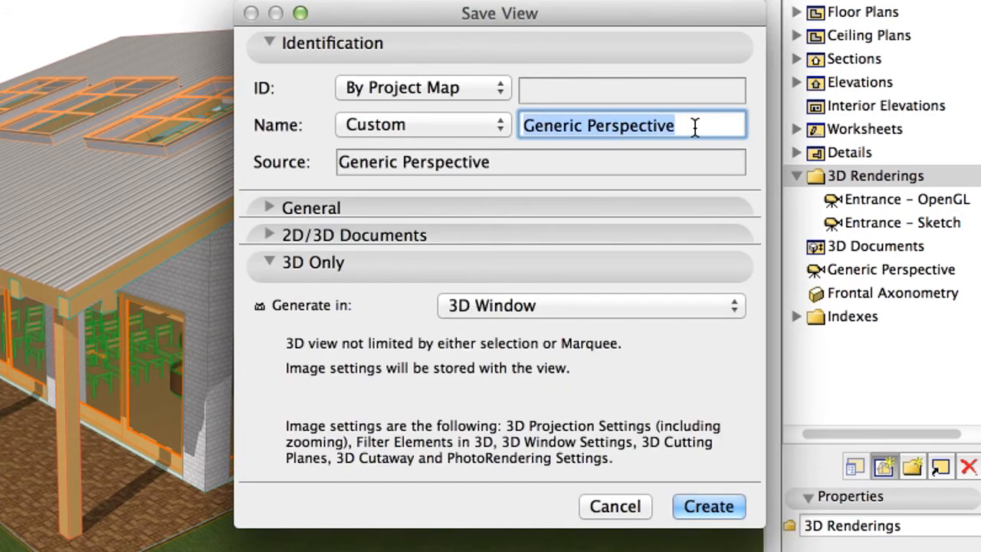
pyautogui.write('Back ')
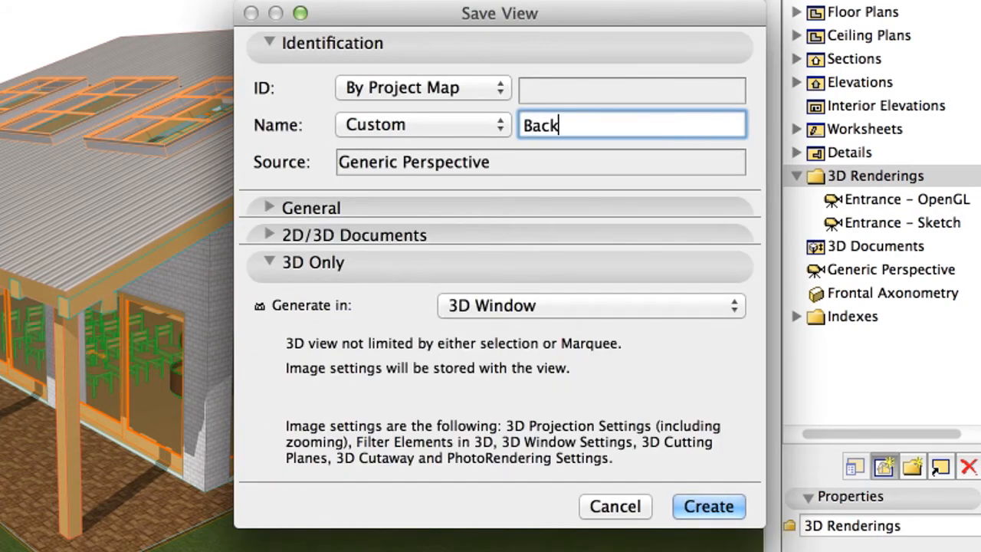
pyautogui.write('– Internal')
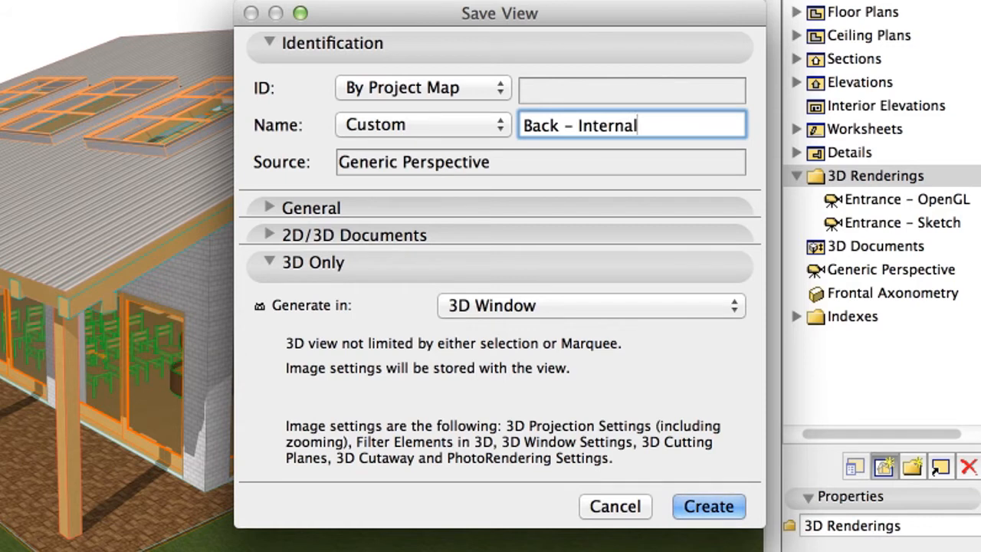
pyautogui.click(713, 308)
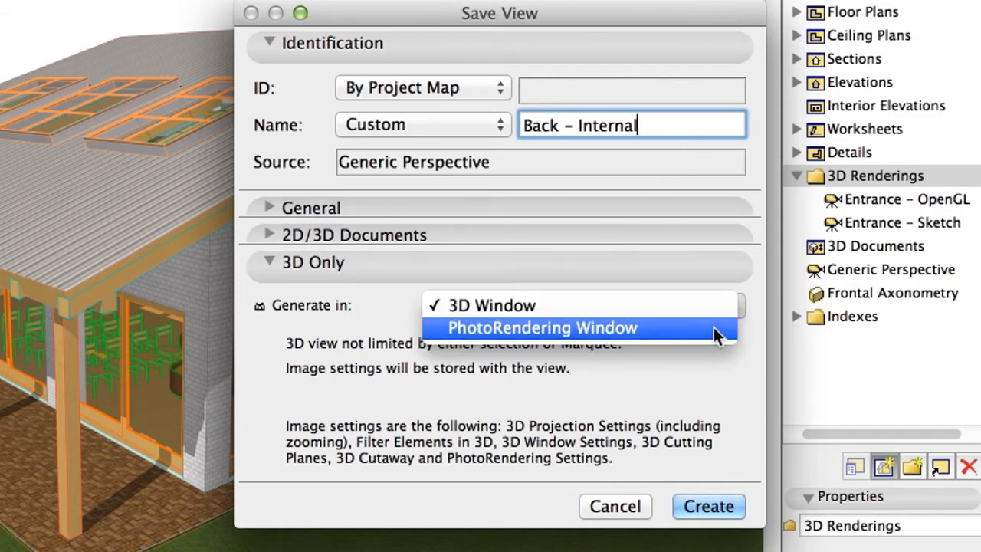
pyautogui.click(714, 327)
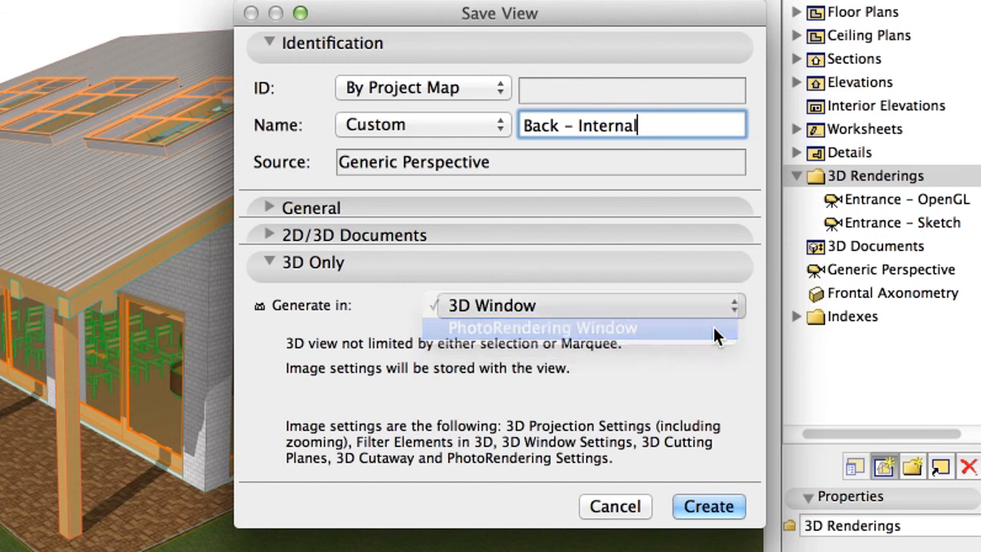
pyautogui.click(734, 515)
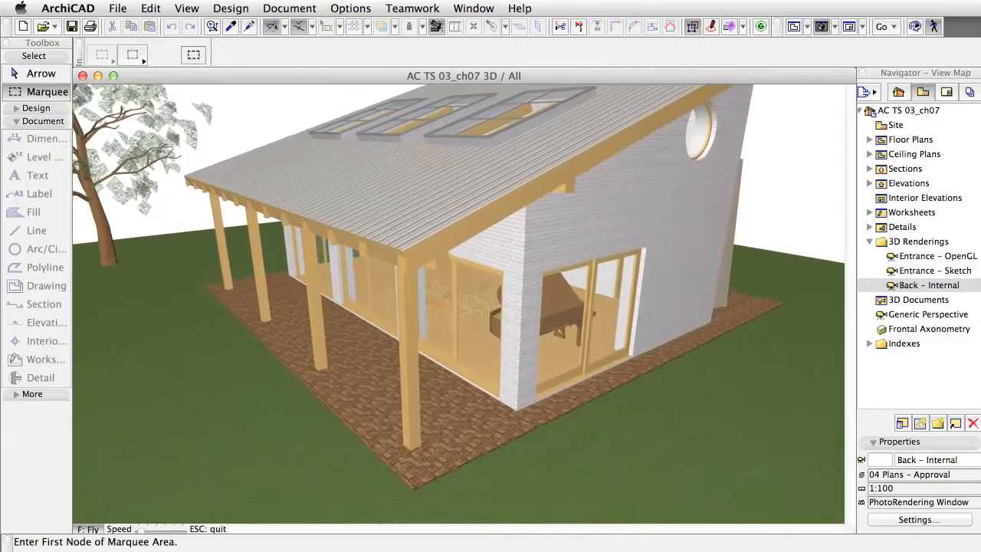
# Step: Explore the model into the hall interior, framing the staircase and the rows of chairs facing the piano
pyautogui.press('Up')
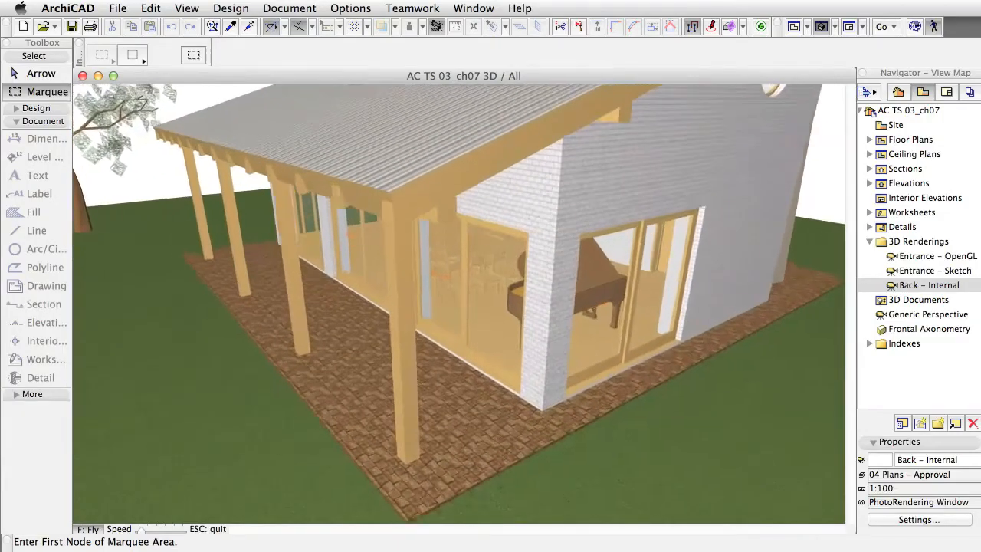
pyautogui.press('Up')
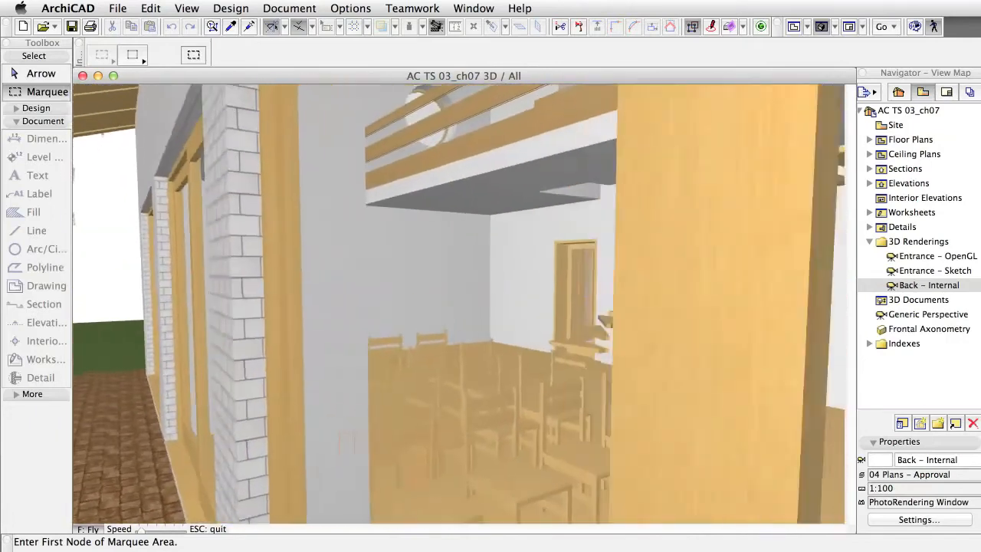
pyautogui.press('Up')
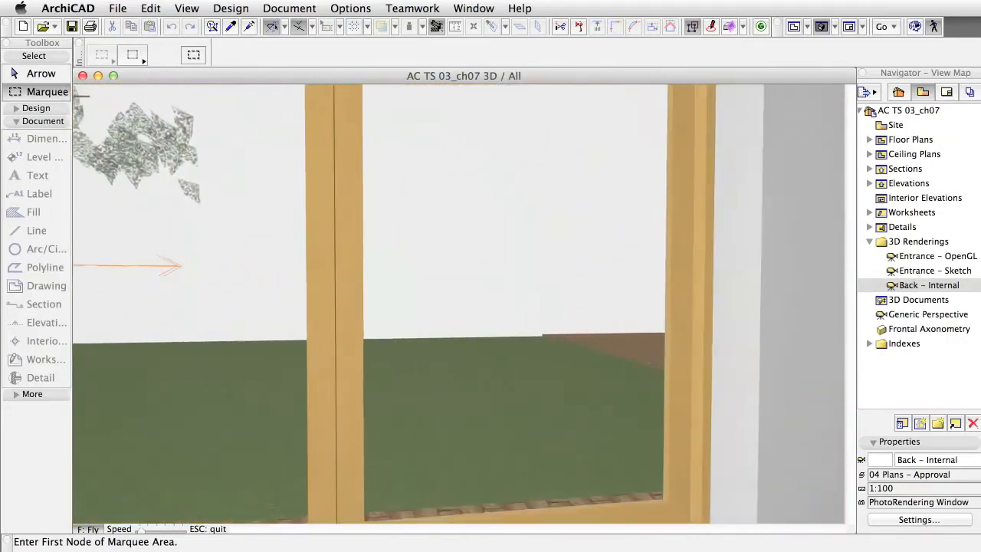
pyautogui.press('Down')
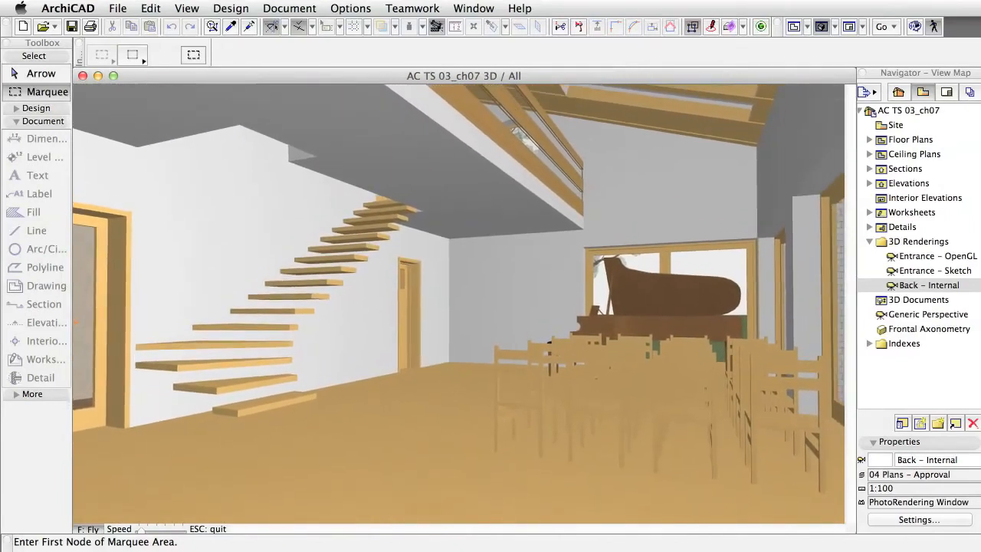
pyautogui.press('Escape')
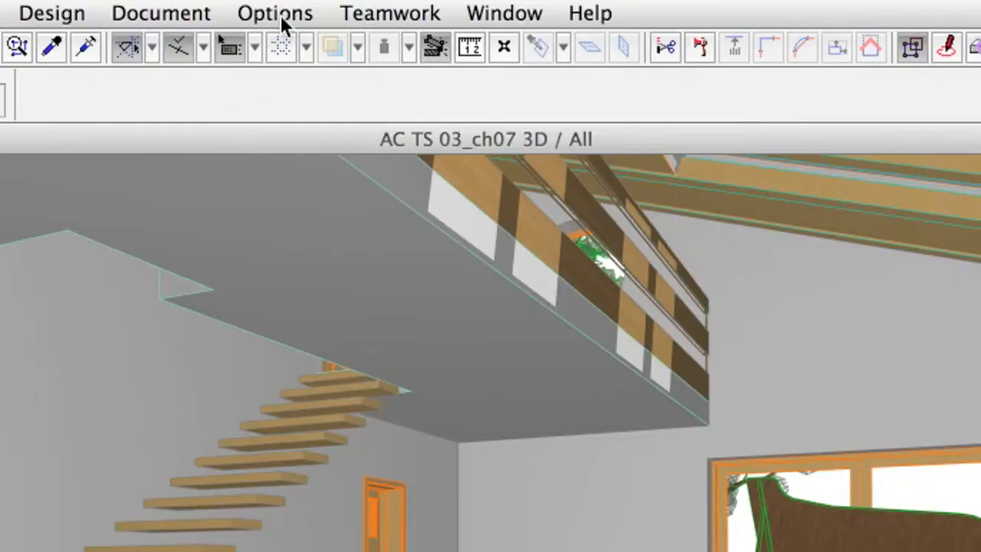
# Step: Duplicate the Paint-01 surface under the name "Interior Covering"
pyautogui.click(282, 20)
pyautogui.moveTo(479, 47)
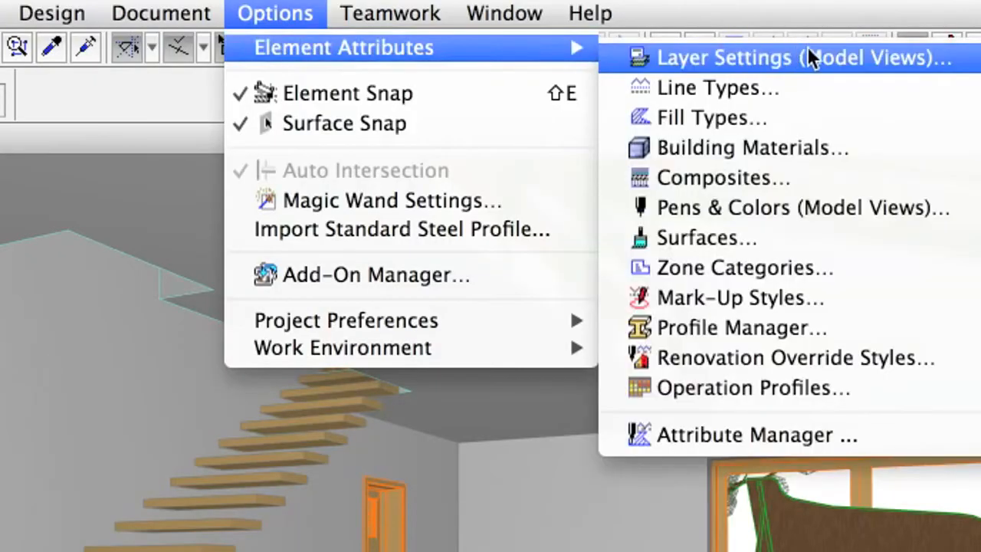
pyautogui.click(852, 244)
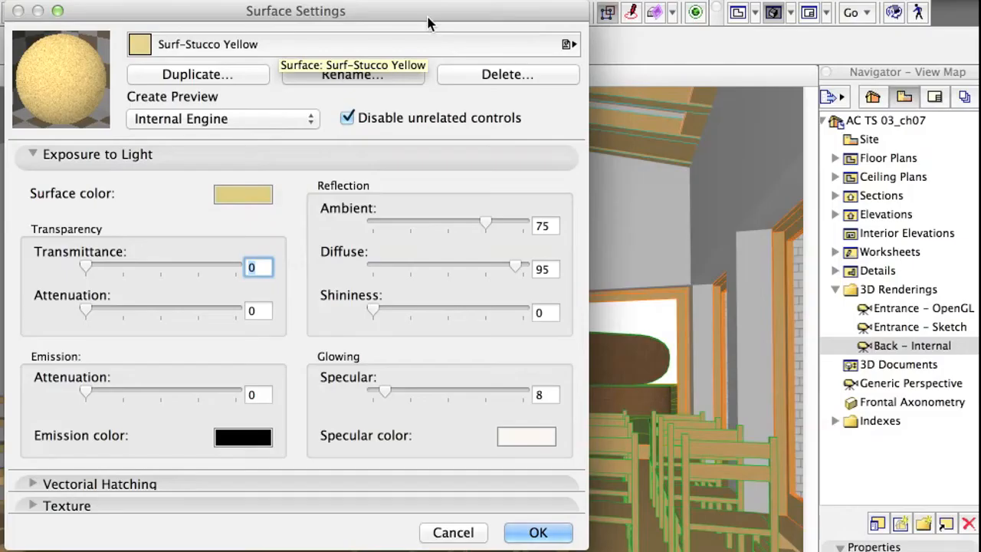
pyautogui.click(291, 48)
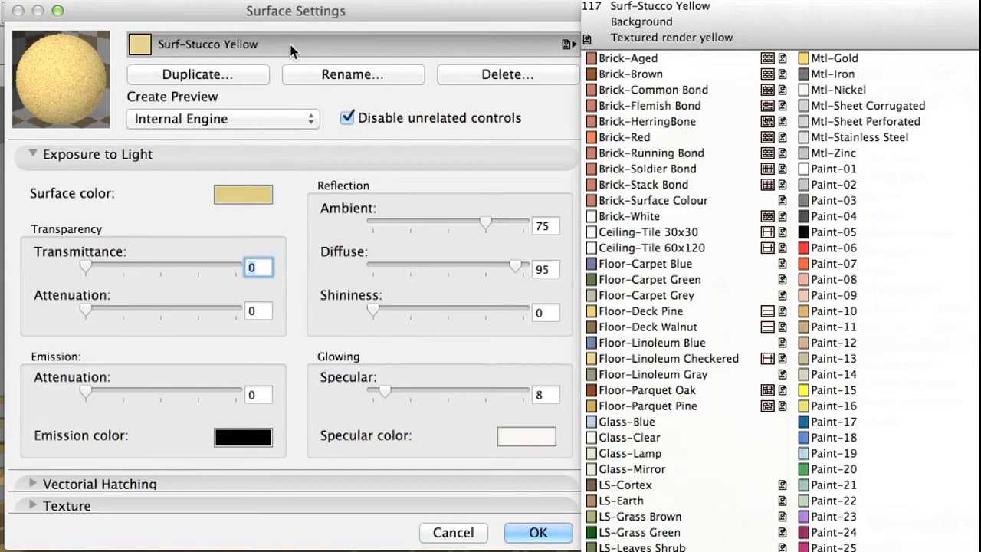
pyautogui.click(918, 170)
pyautogui.click(235, 76)
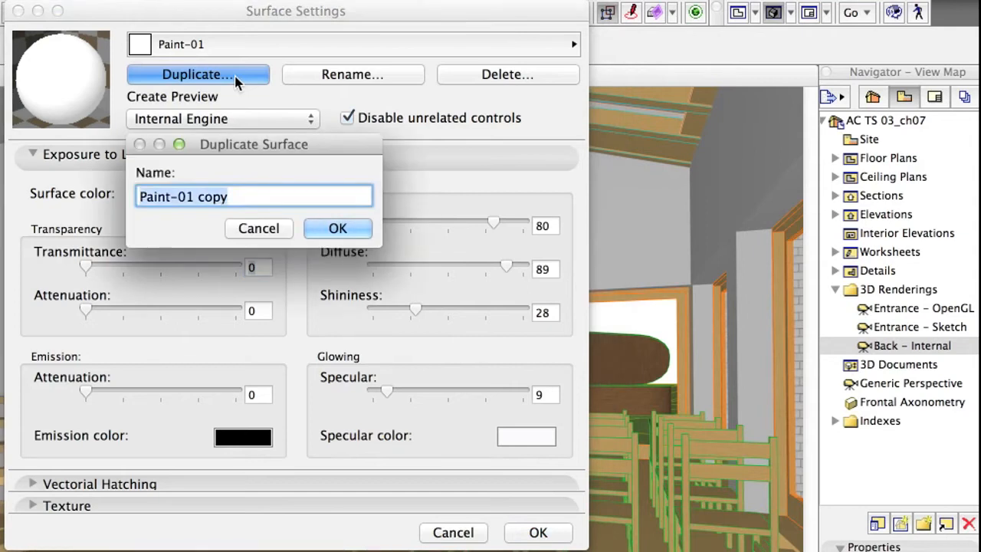
pyautogui.write('Interior Covering')
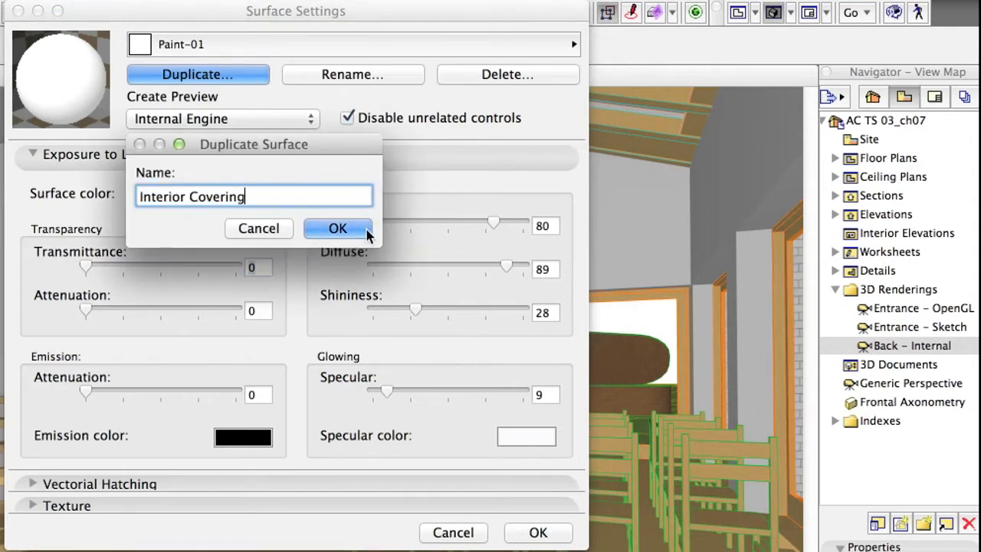
pyautogui.click(337, 228)
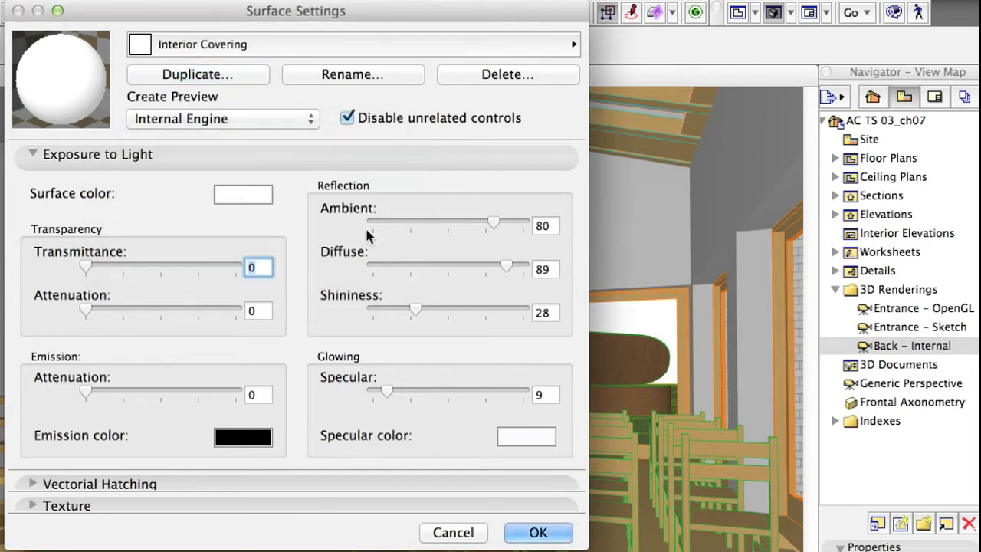
# Step: Set the surface color of Interior Covering to the Iron crayon gray
pyautogui.click(252, 195)
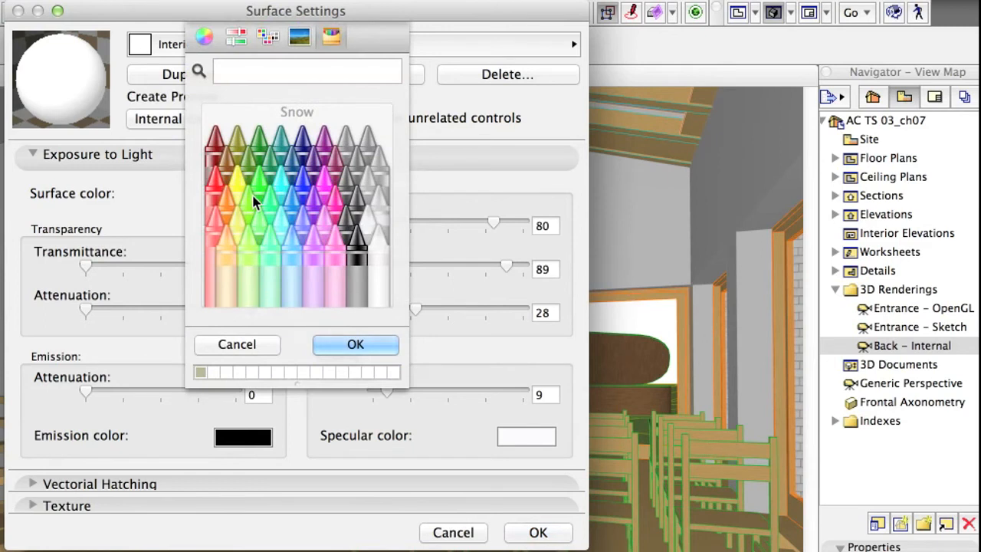
pyautogui.click(344, 196)
pyautogui.click(344, 184)
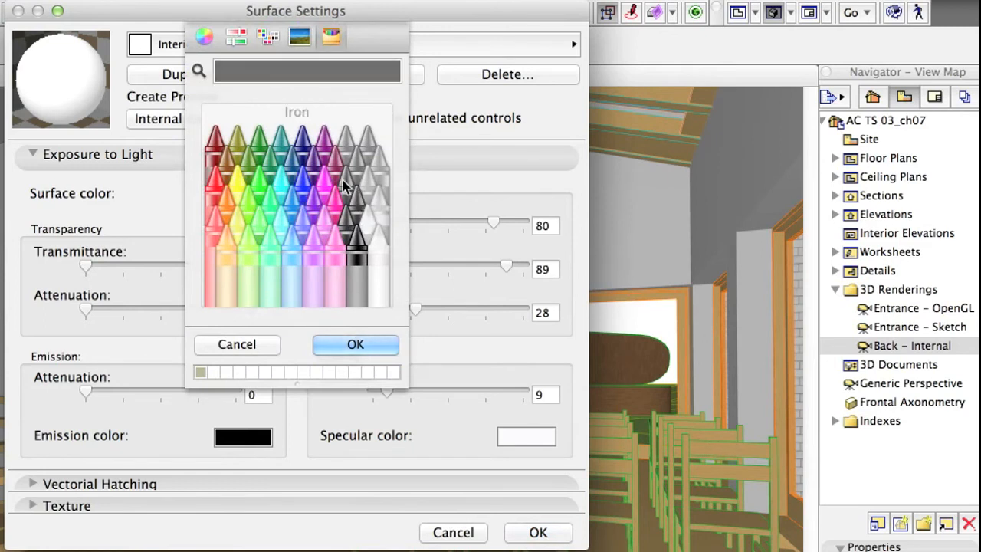
pyautogui.click(388, 345)
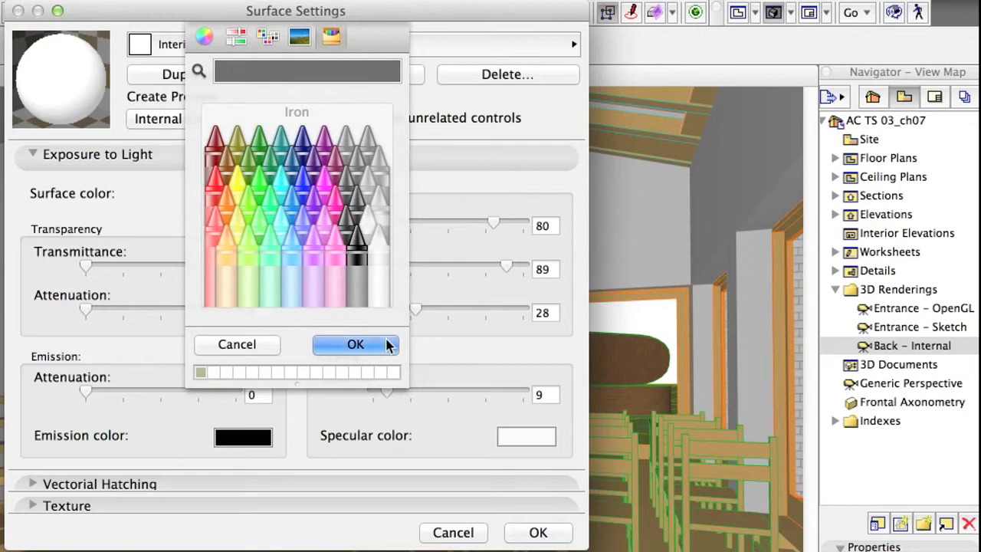
# Step: Assign the Block – Stack Bond fill as the vectorial hatching of the Interior Covering surface
pyautogui.click(236, 157)
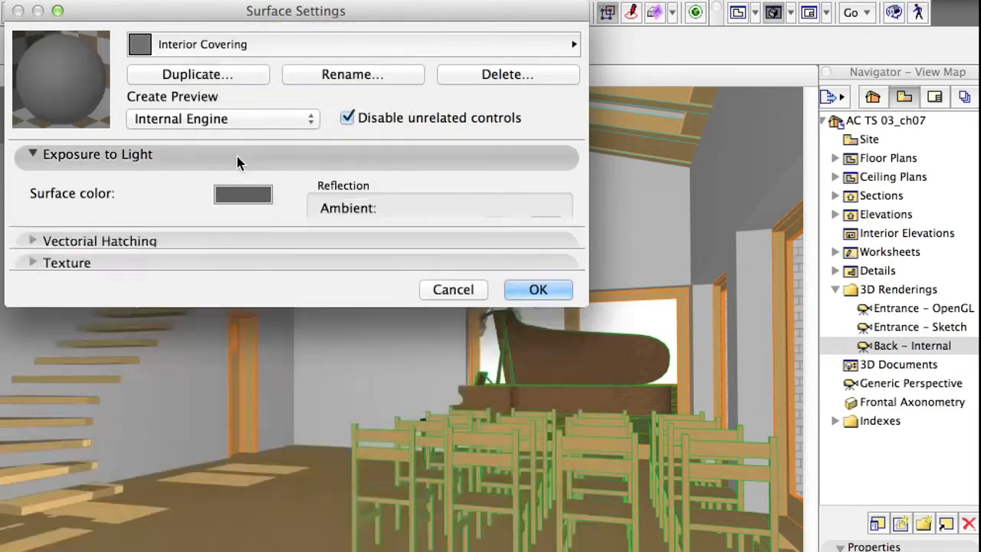
pyautogui.click(237, 176)
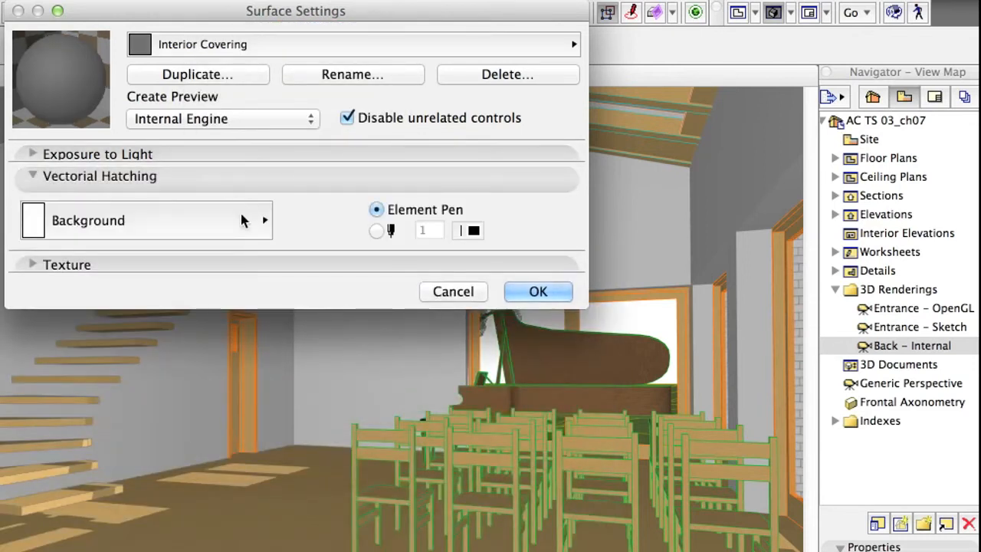
pyautogui.click(243, 221)
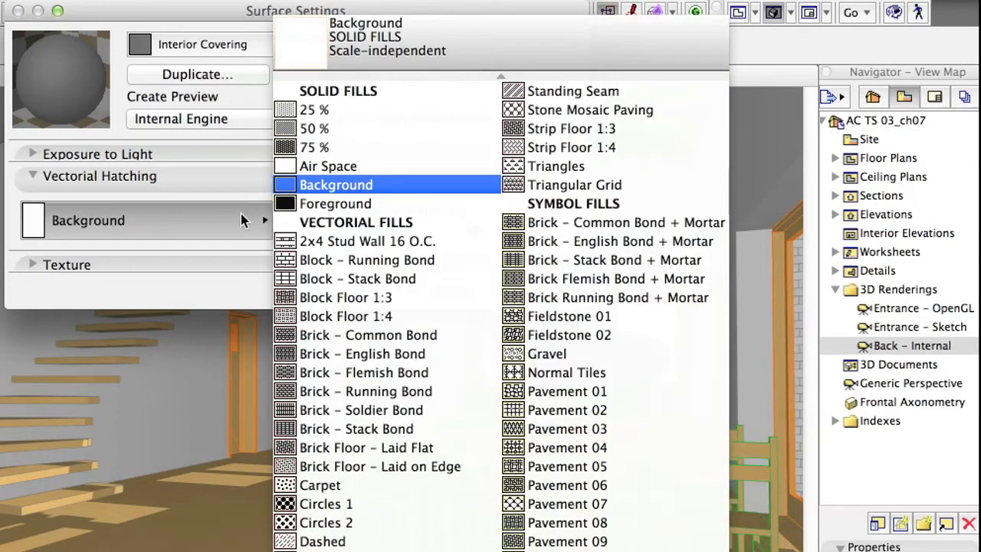
pyautogui.click(434, 289)
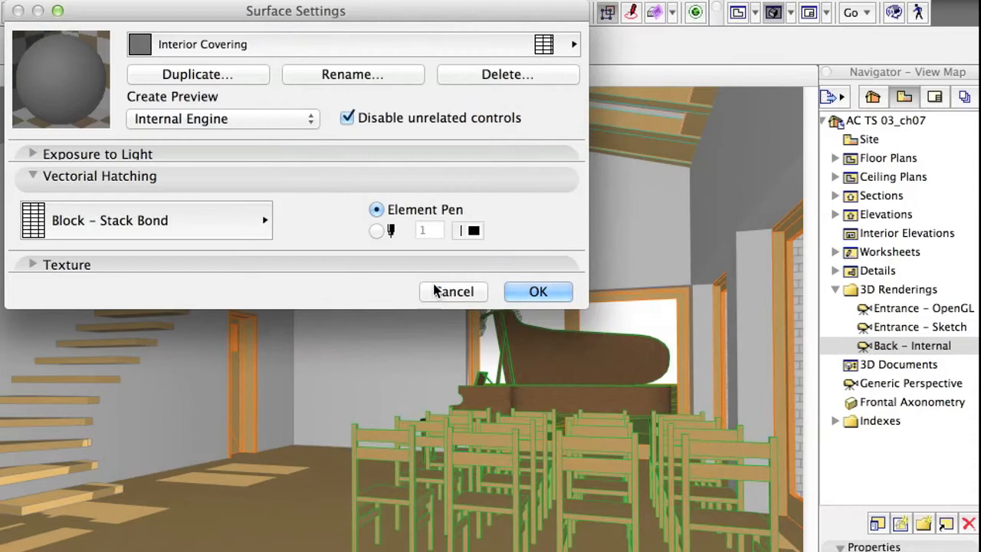
# Step: Load metal-8_inverse.jpg from the Training textures library as the texture of Interior Covering
pyautogui.click(199, 177)
pyautogui.click(203, 199)
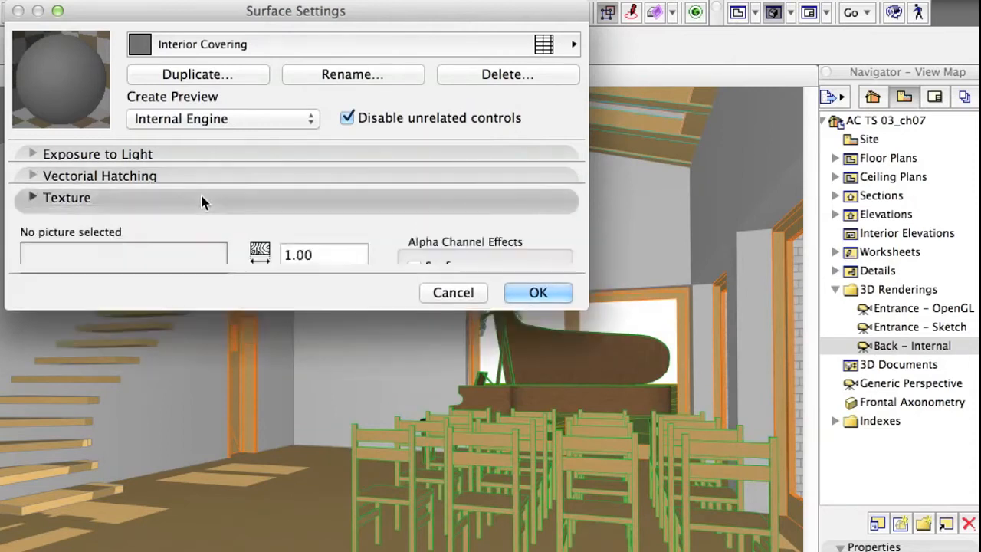
pyautogui.click(108, 473)
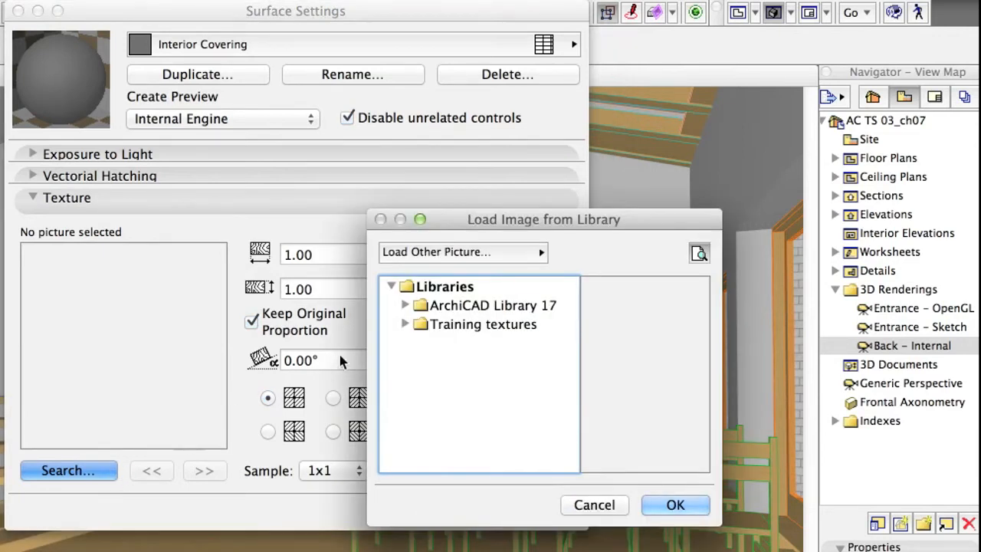
pyautogui.click(405, 325)
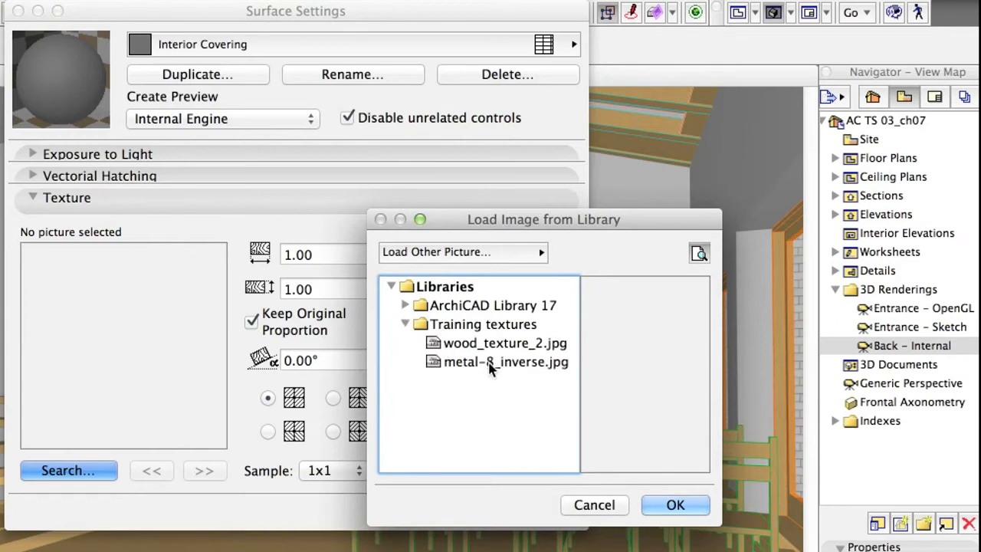
pyautogui.click(491, 364)
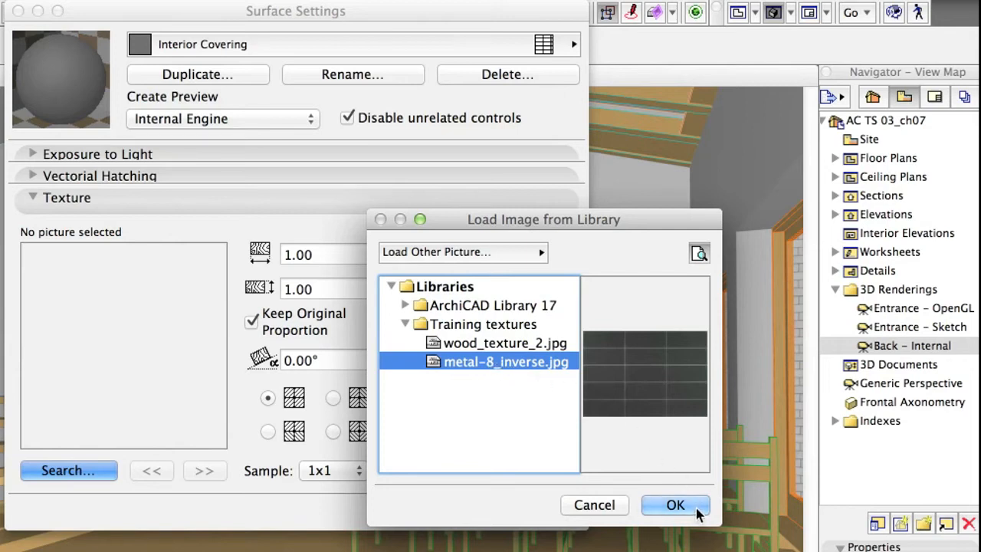
pyautogui.click(674, 505)
# Step: Set the texture width to 1.50 with original proportions kept, and enable the Surface and Bump Mapping alpha channel effects
pyautogui.click(303, 256)
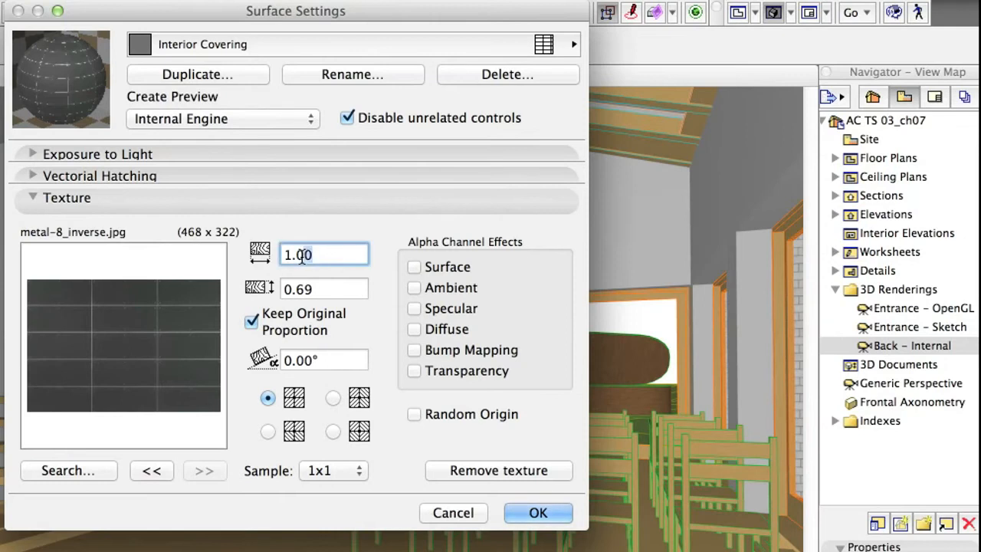
pyautogui.doubleClick(302, 256)
pyautogui.write('1.5')
pyautogui.click(318, 289)
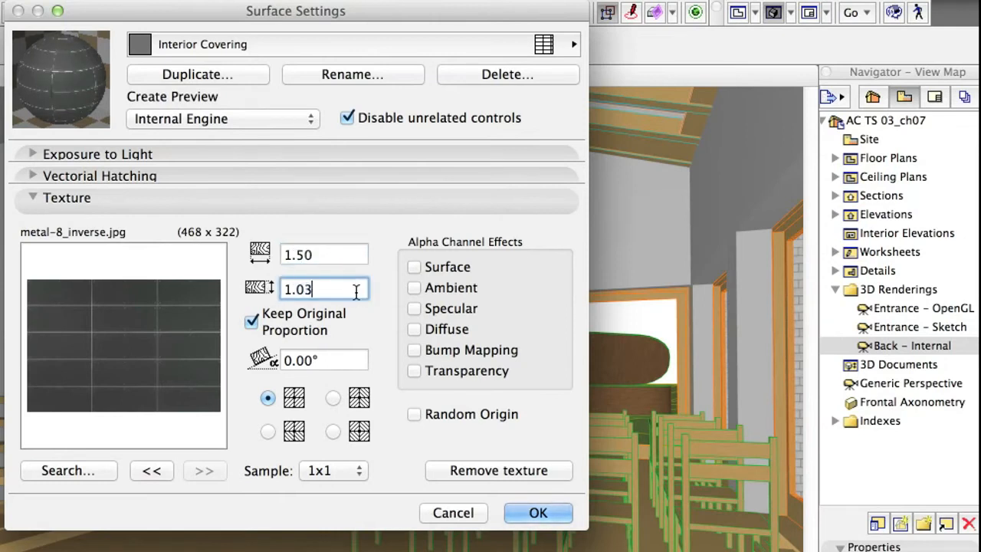
pyautogui.click(414, 266)
pyautogui.click(415, 350)
# Step: Match the surface's LightWorks Rendering Engine shaders with the Internal Engine settings and accept the surface
pyautogui.click(313, 121)
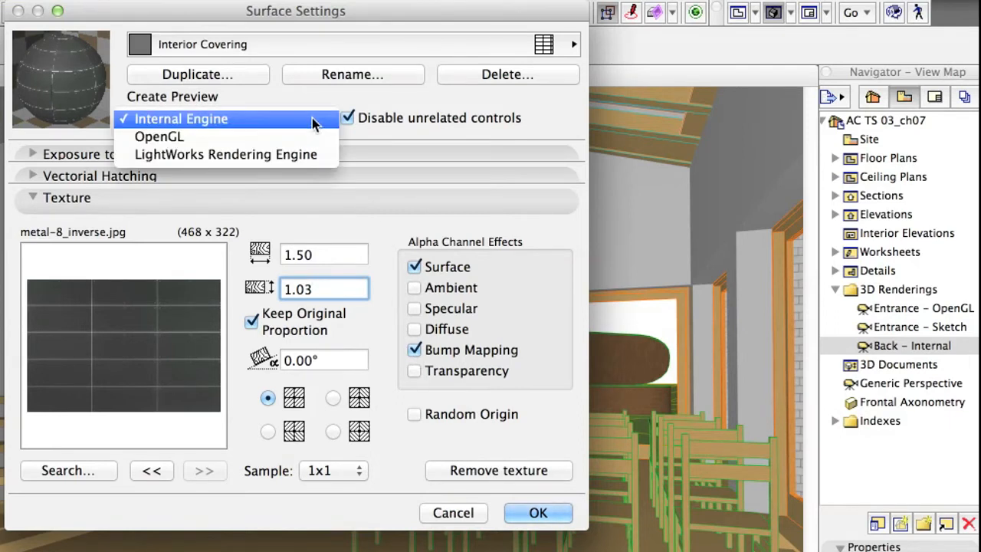
pyautogui.click(327, 157)
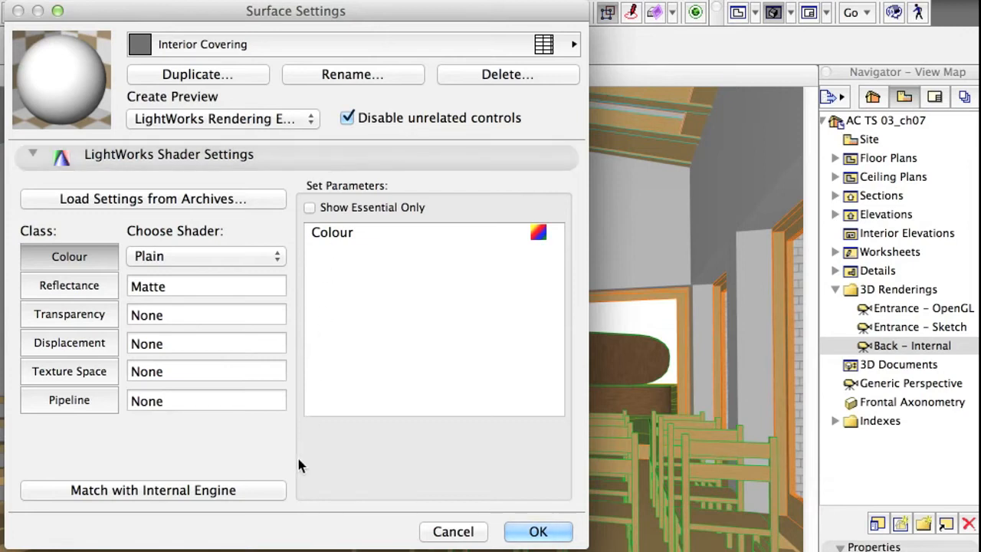
pyautogui.click(275, 491)
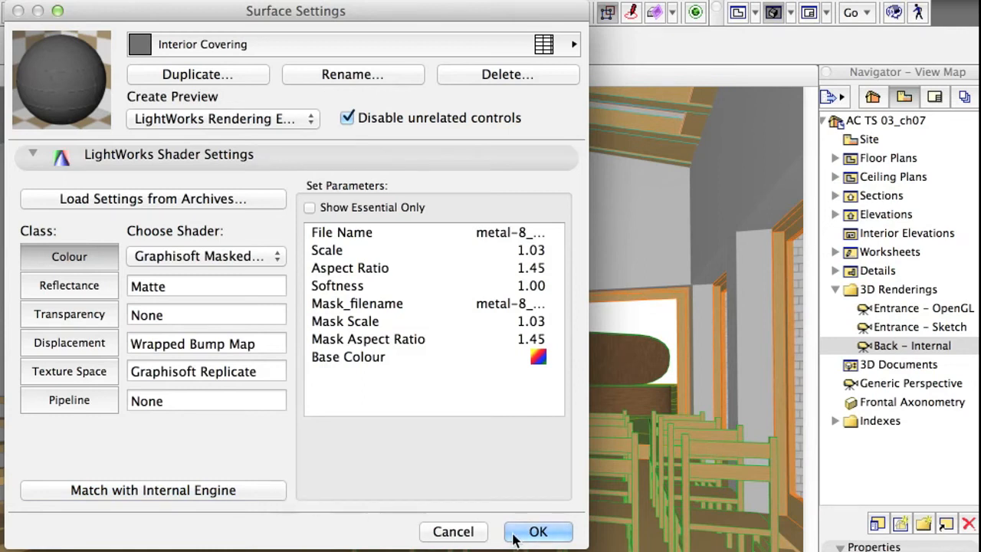
pyautogui.click(559, 539)
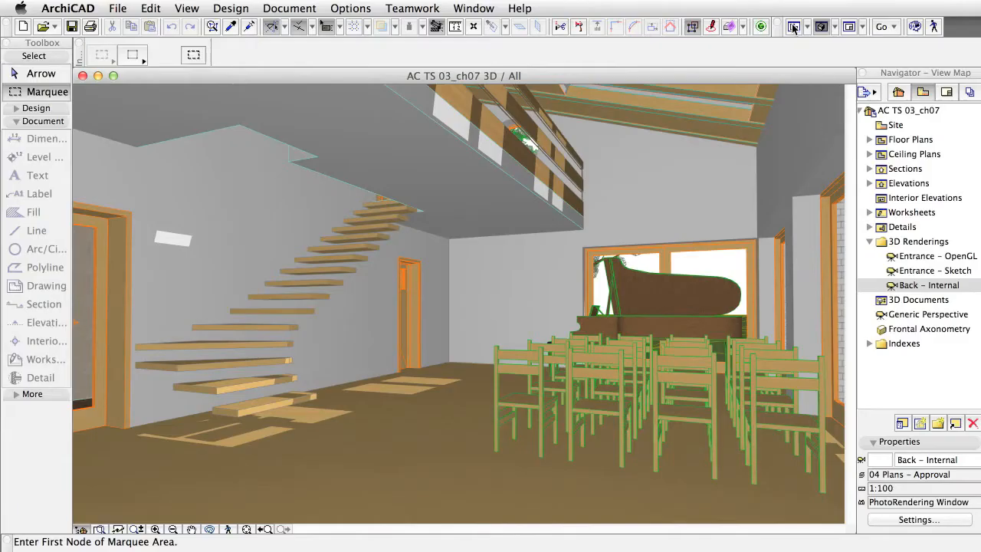
# Step: Return to the Ground Floor plan, turn off Suspend Groups and select the four grouped exterior walls around the exhibition space
pyautogui.click(793, 27)
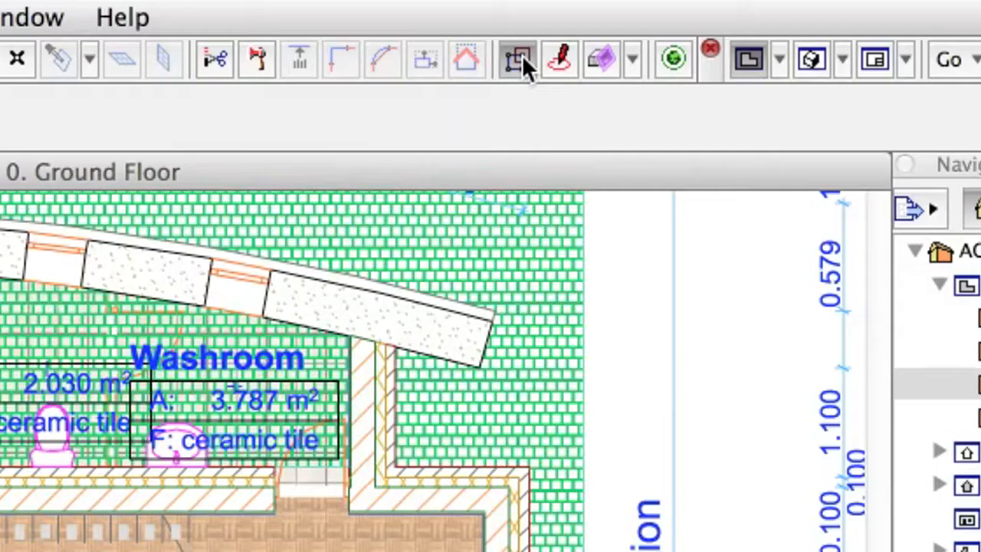
pyautogui.click(522, 56)
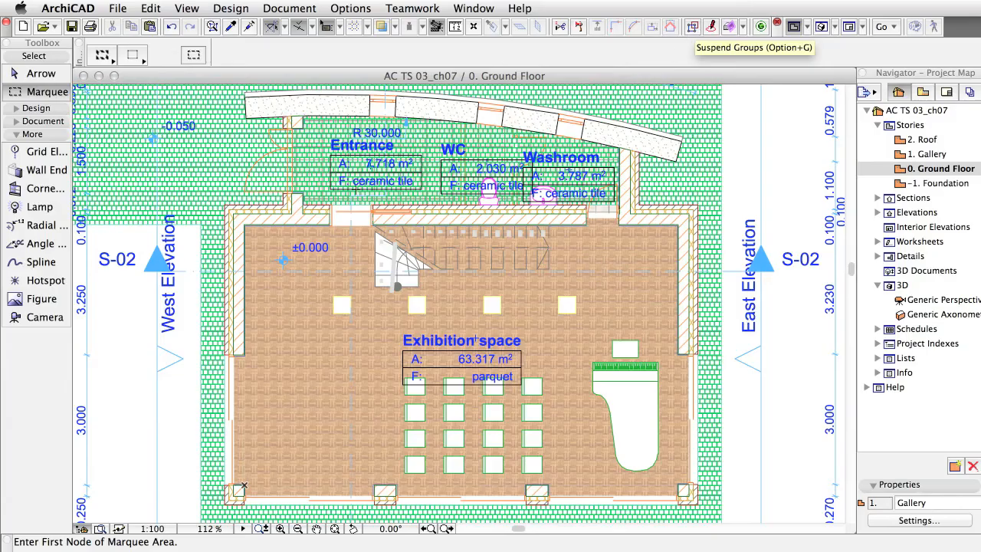
pyautogui.click(243, 258)
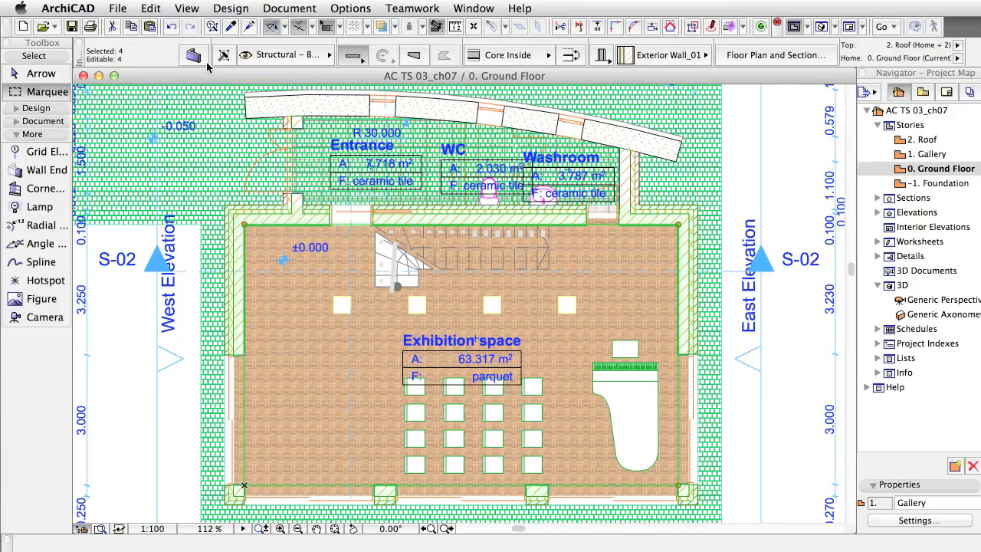
# Step: Override the inside surface of the selected walls with Interior Covering and return to the 3D interior view
pyautogui.click(201, 58)
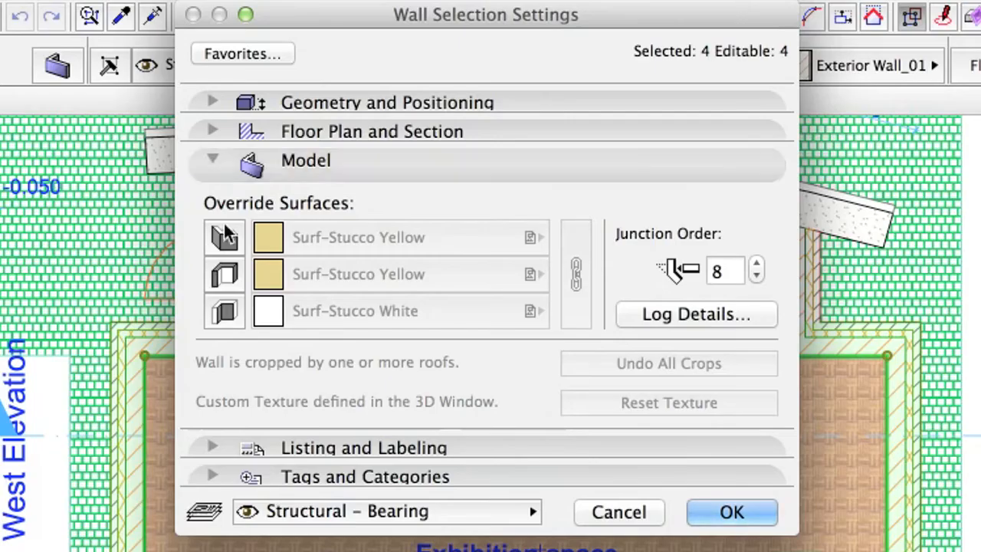
pyautogui.click(223, 310)
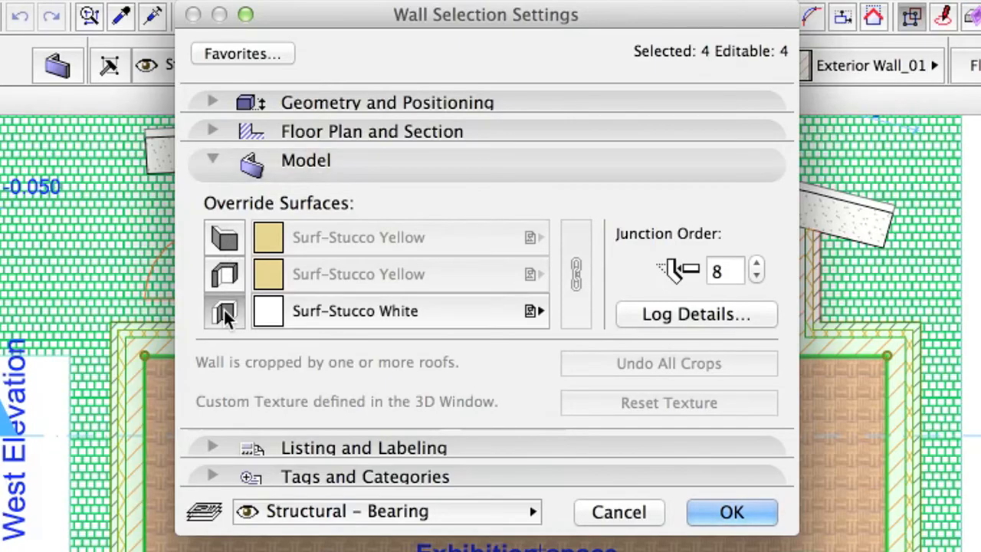
pyautogui.click(527, 312)
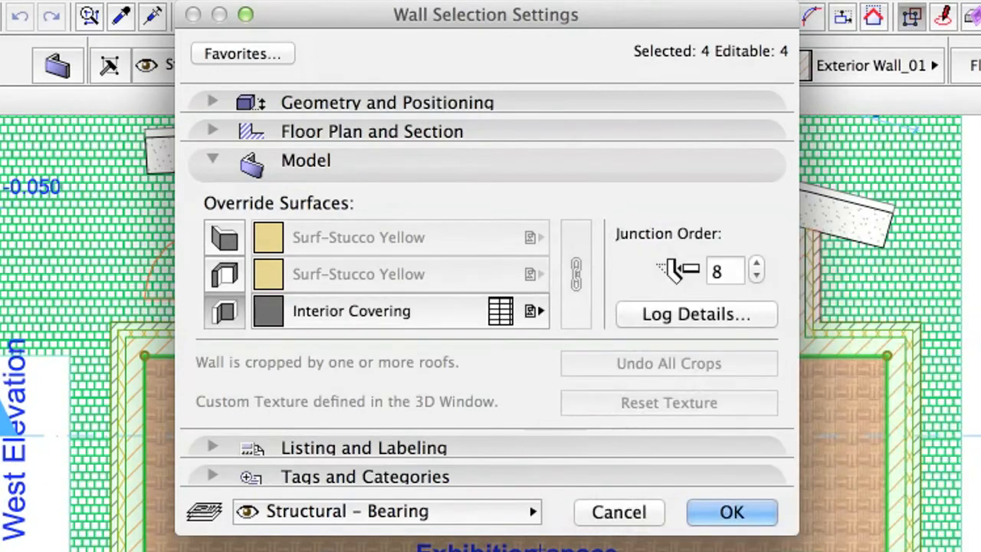
pyautogui.click(761, 523)
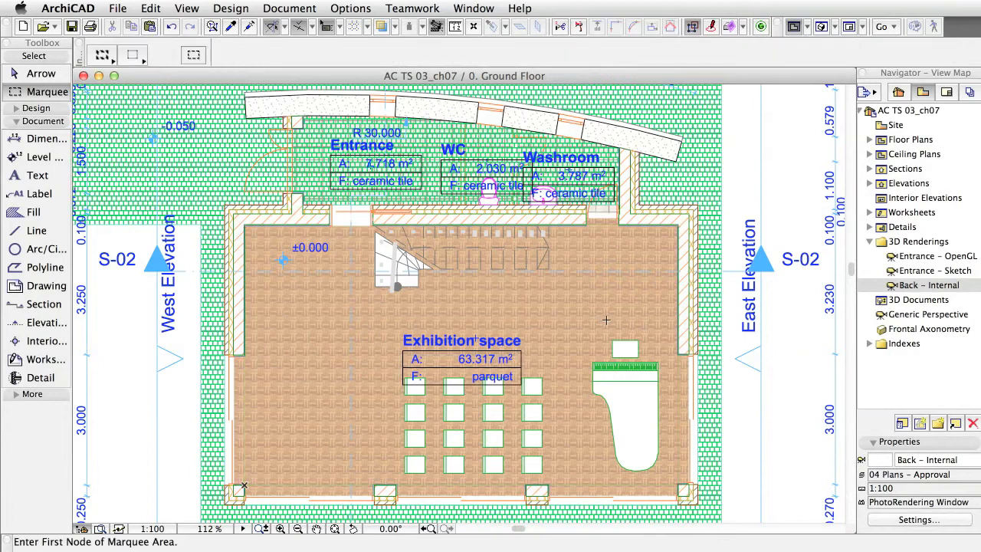
pyautogui.click(821, 27)
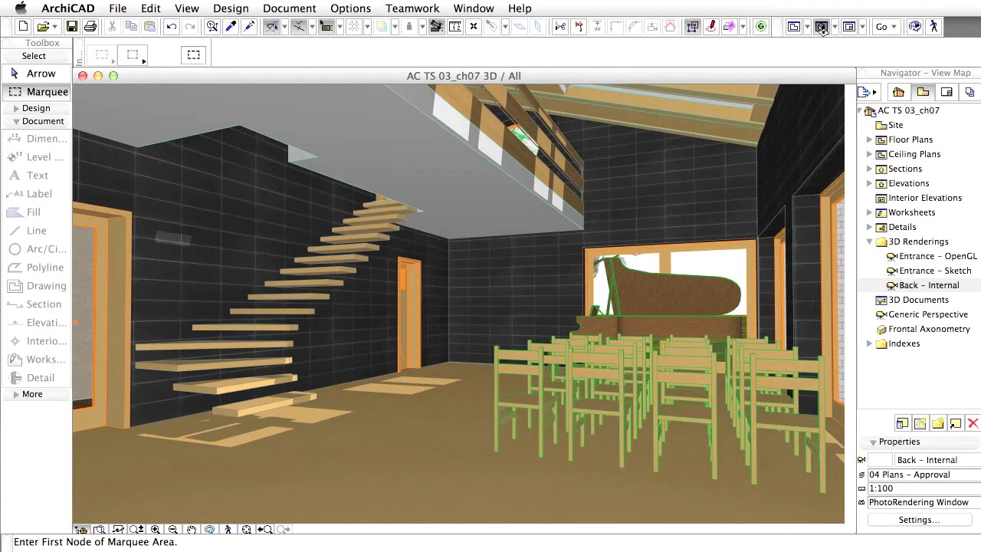
# Step: Activate the Lamp tool and open its default settings
pyautogui.click(17, 109)
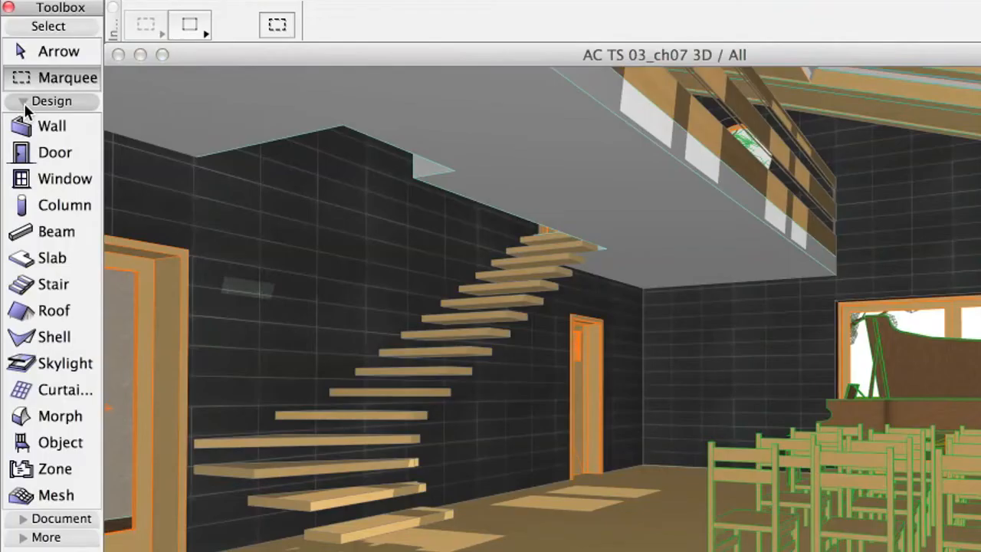
pyautogui.click(24, 103)
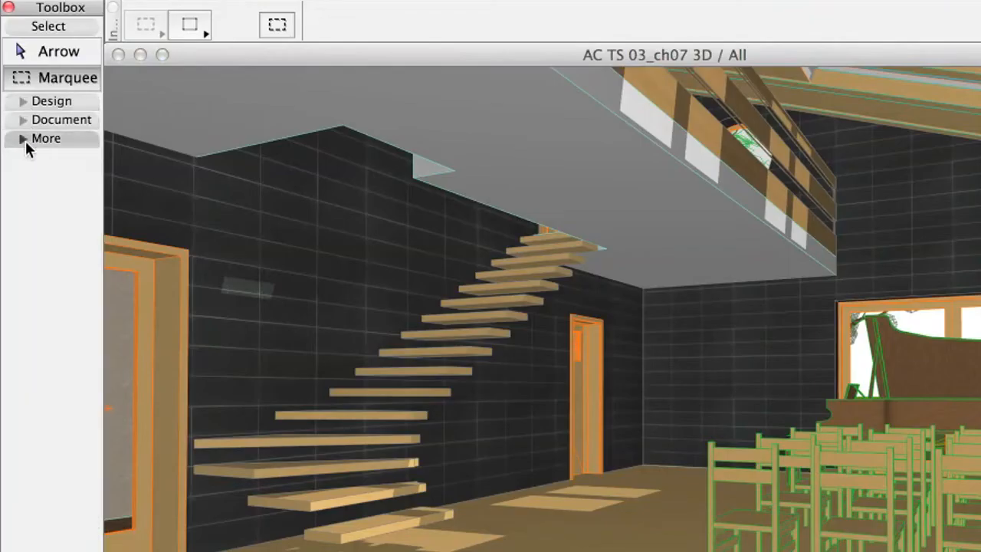
pyautogui.click(25, 139)
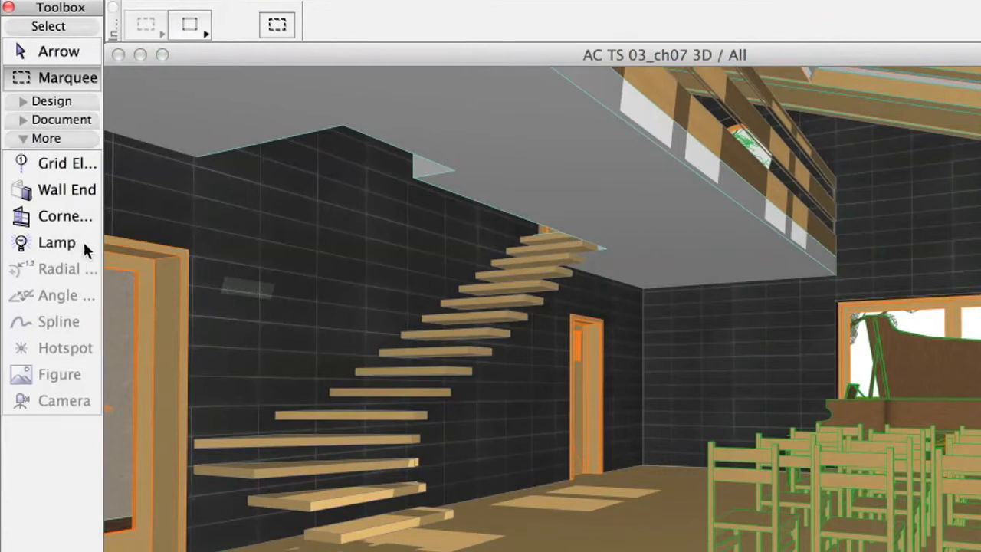
pyautogui.click(57, 243)
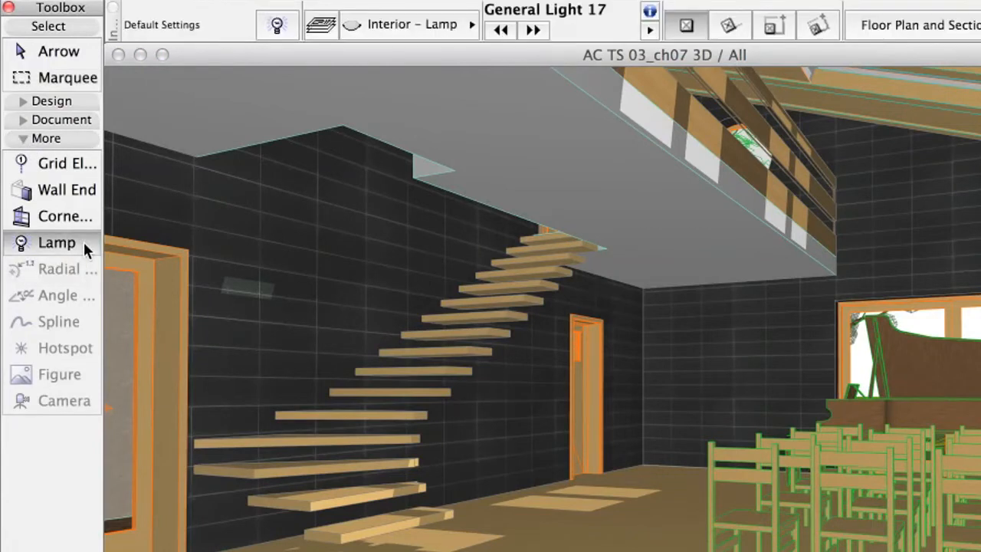
pyautogui.click(289, 26)
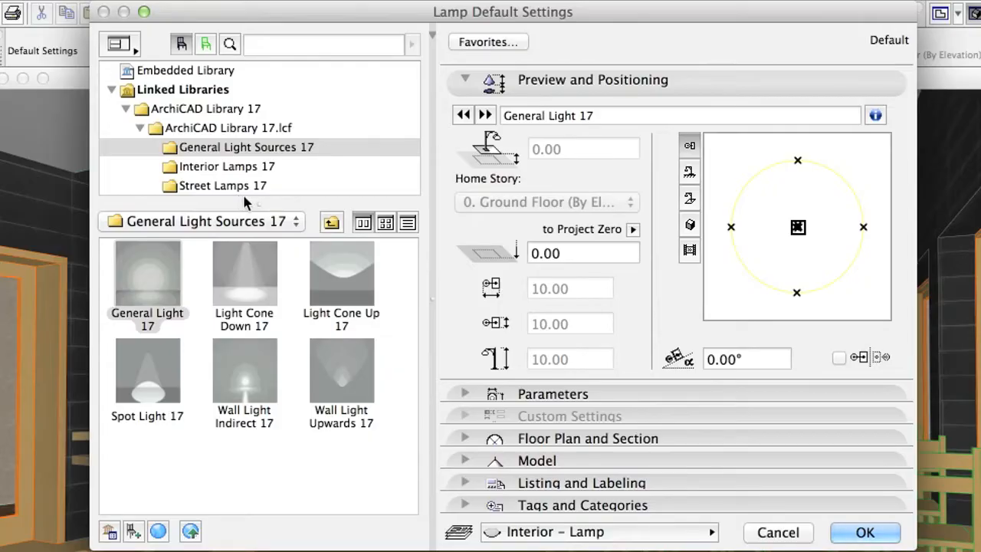
# Step: Choose Ceiling Lamp 17 from the Interior Lamps 17 library folder and set its style to Style 10
pyautogui.click(245, 176)
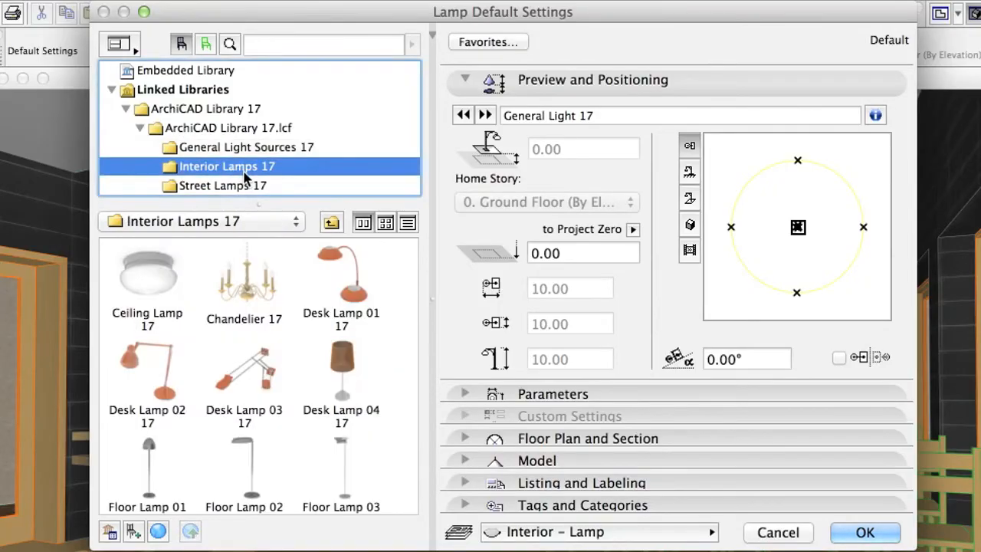
pyautogui.click(244, 189)
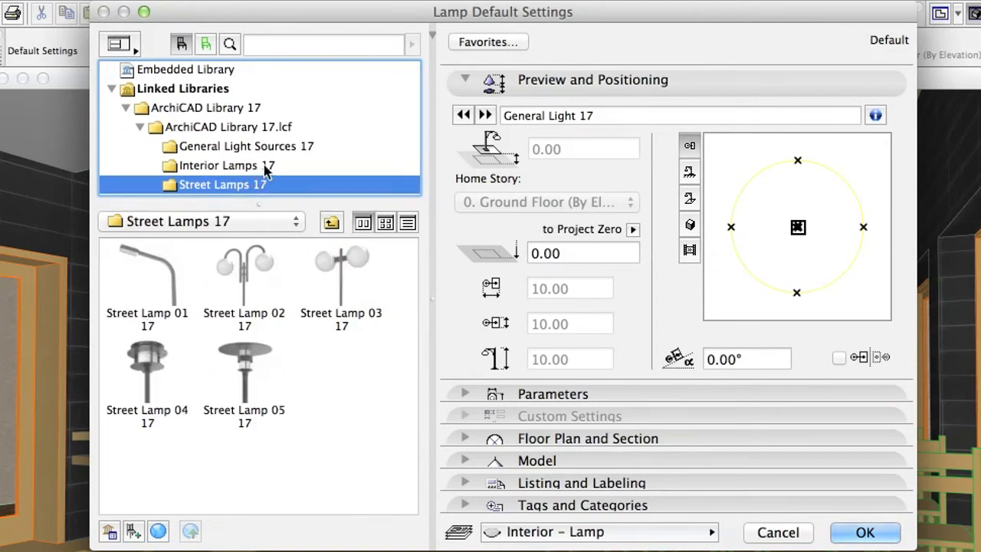
pyautogui.click(266, 167)
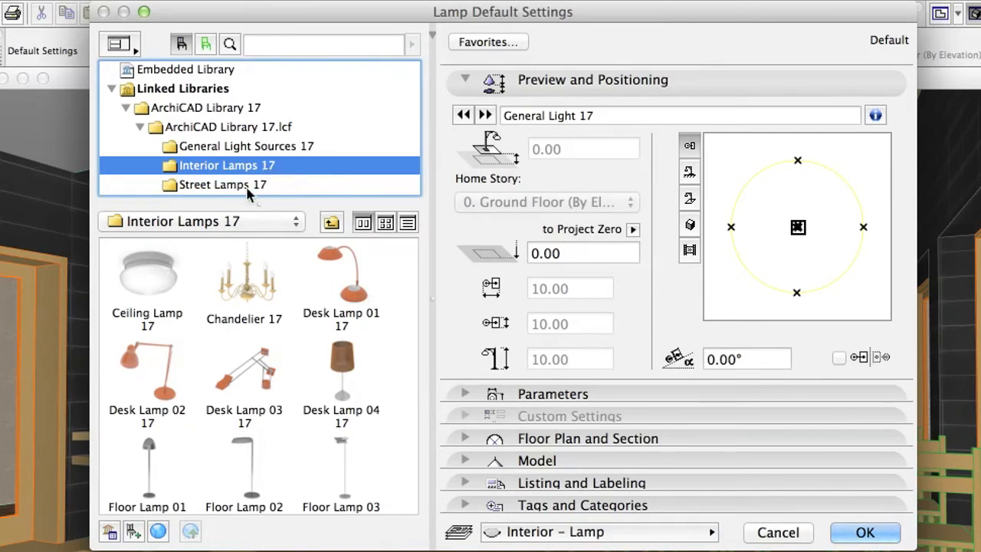
pyautogui.click(162, 285)
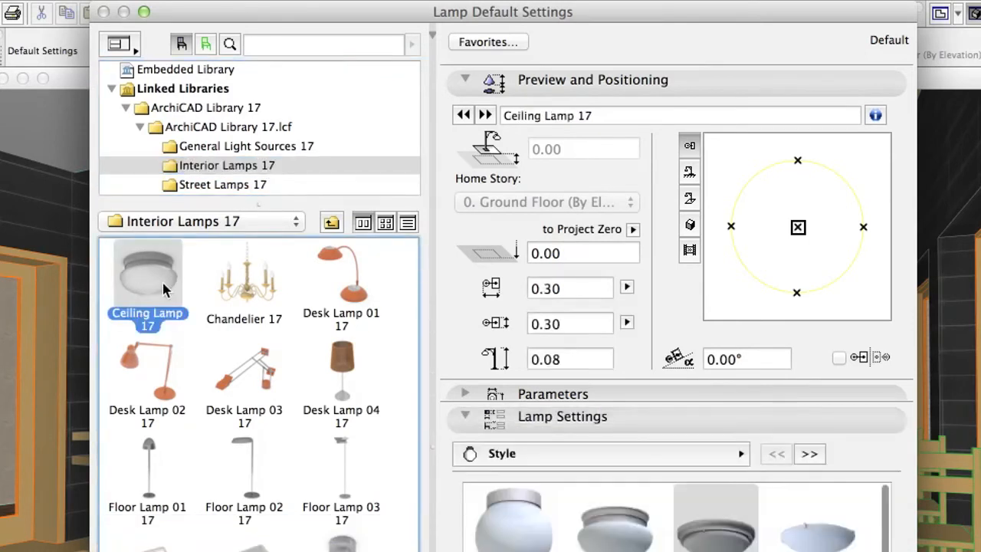
pyautogui.click(703, 89)
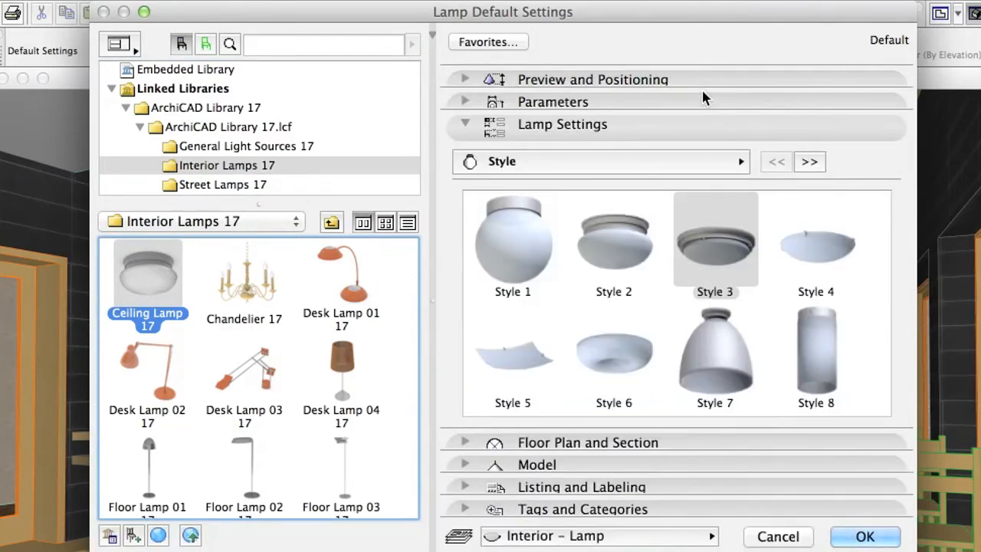
pyautogui.click(706, 266)
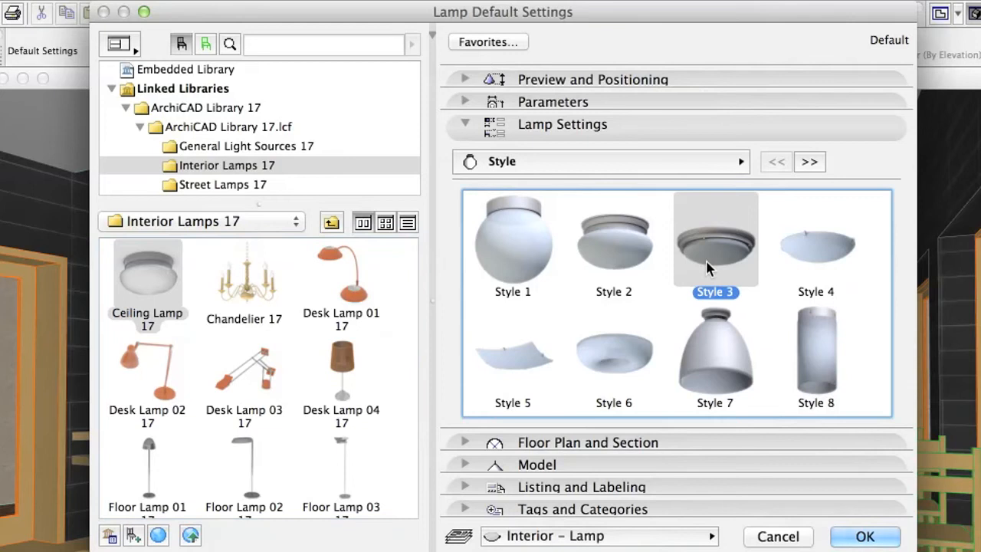
pyautogui.scroll(-3, 699, 280)
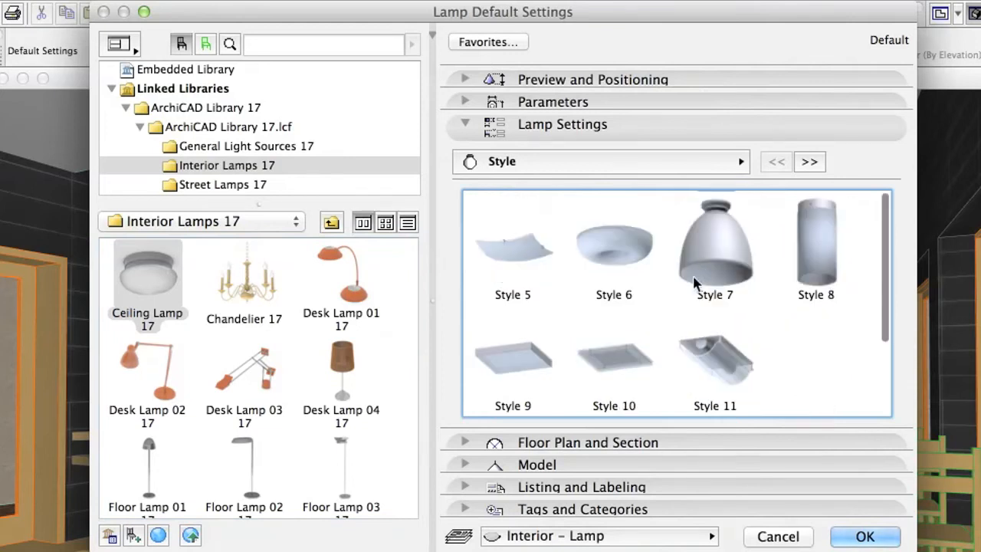
pyautogui.click(622, 368)
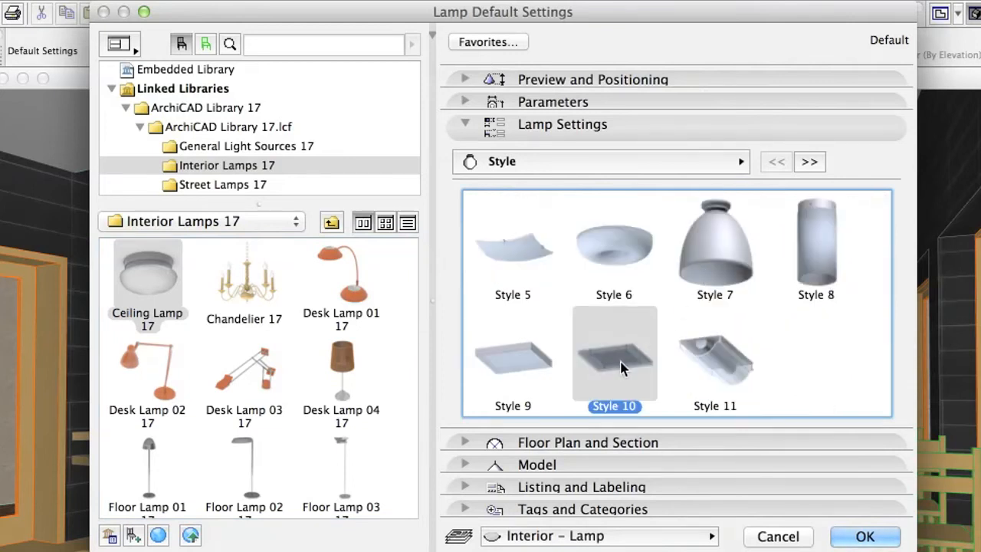
# Step: Set the ceiling lamp's light intensity to 60 and accept the default lamp settings
pyautogui.click(740, 164)
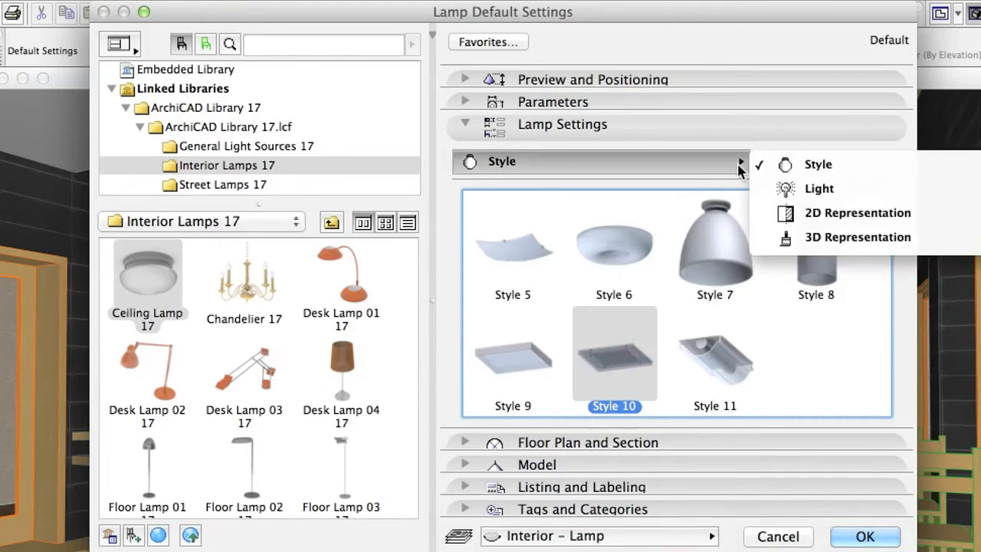
pyautogui.click(879, 188)
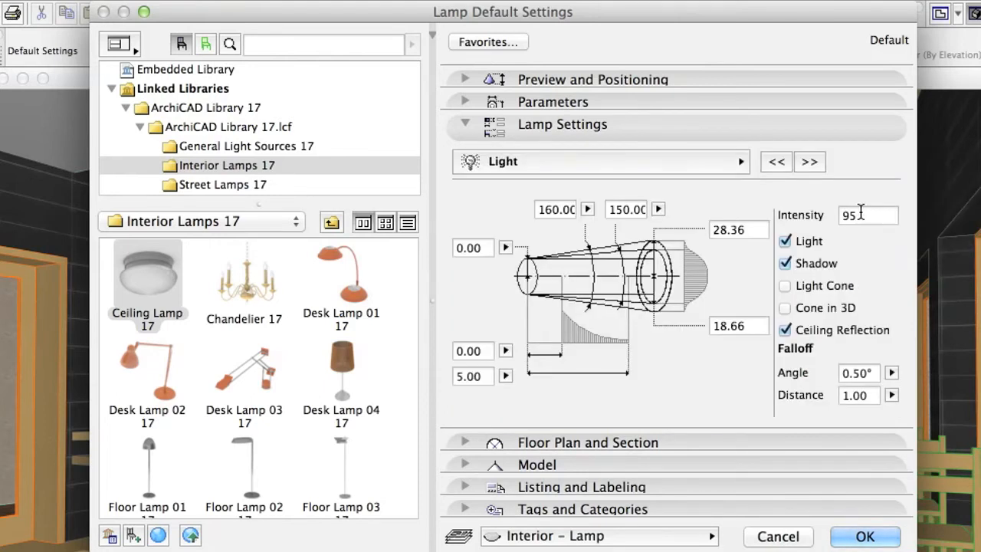
pyautogui.click(842, 215)
pyautogui.write('60')
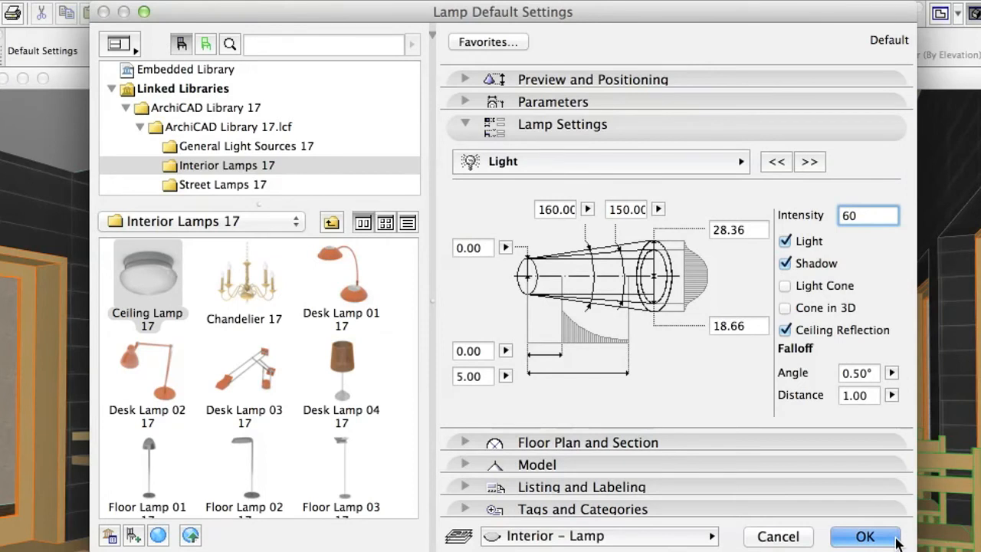
pyautogui.click(865, 537)
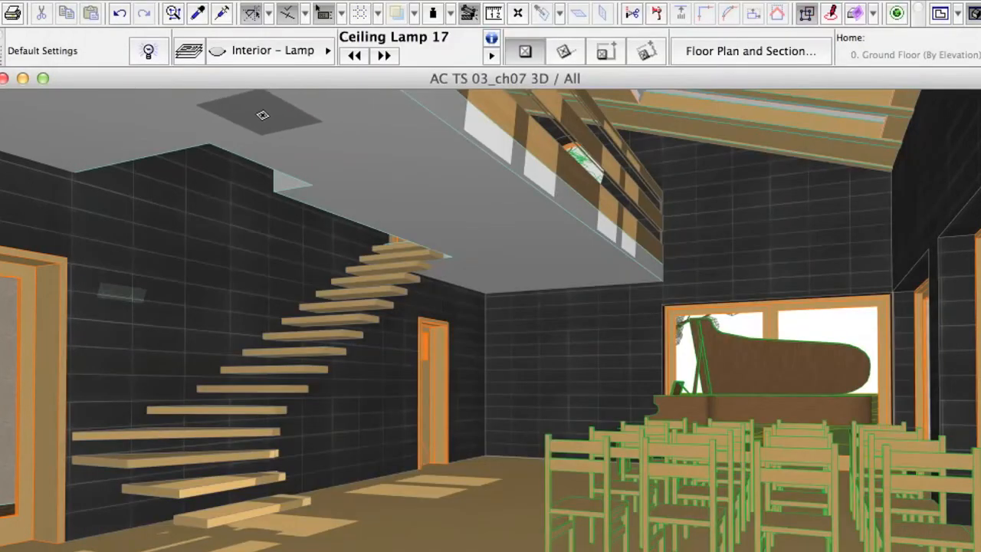
# Step: Place four ceiling lamps in a row on the underside of the slab beside the stair, showing the hidden Interior - Lamp layer
pyautogui.click(273, 121)
pyautogui.click(477, 397)
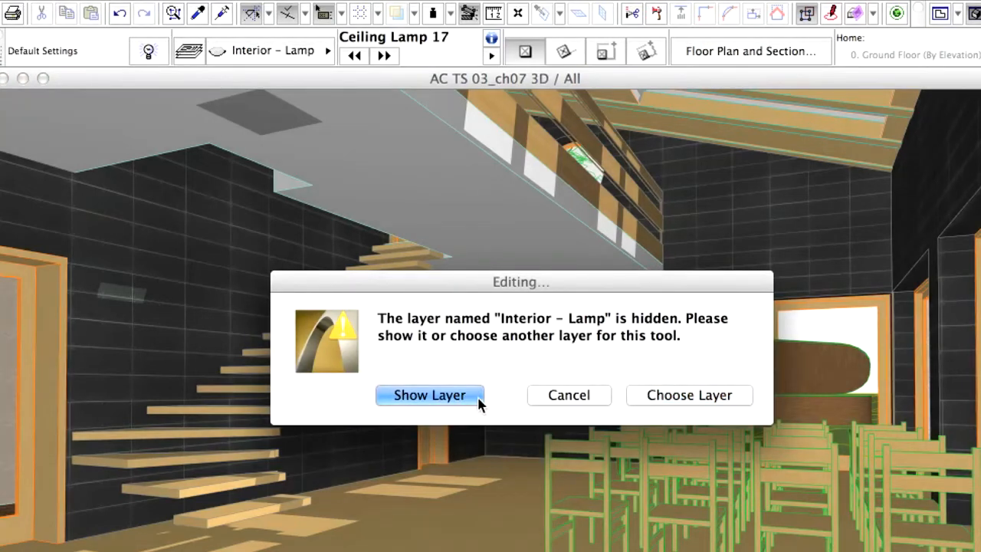
pyautogui.click(477, 397)
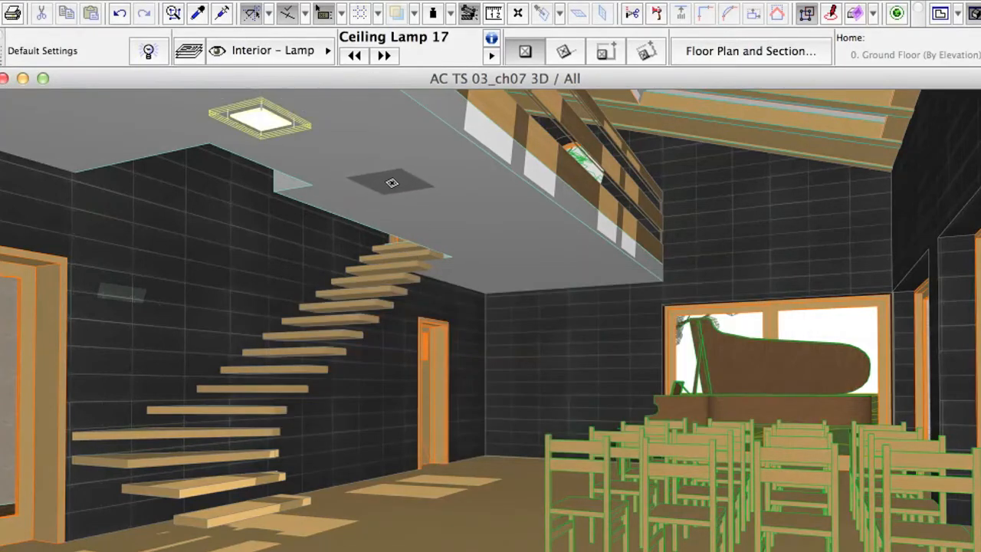
pyautogui.click(392, 183)
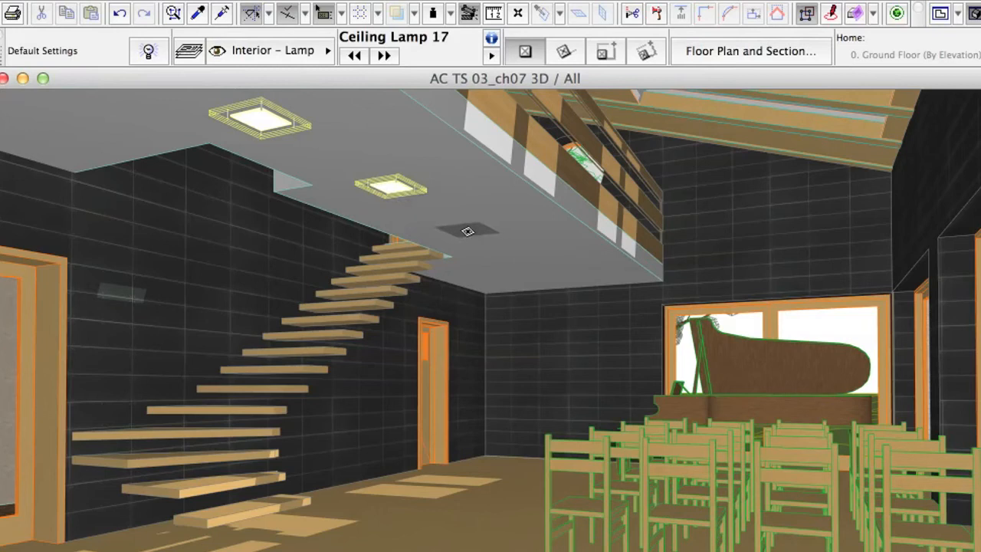
pyautogui.click(467, 231)
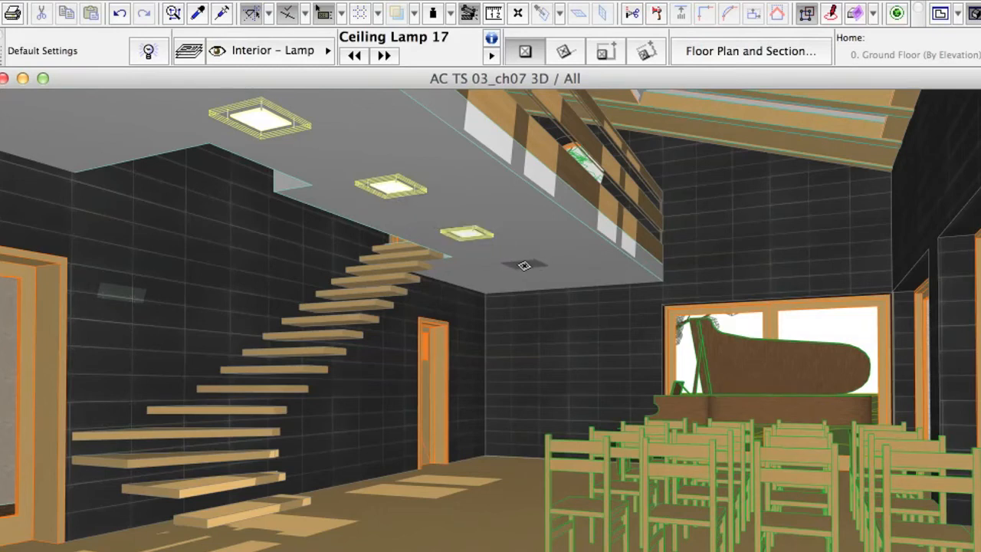
pyautogui.click(529, 266)
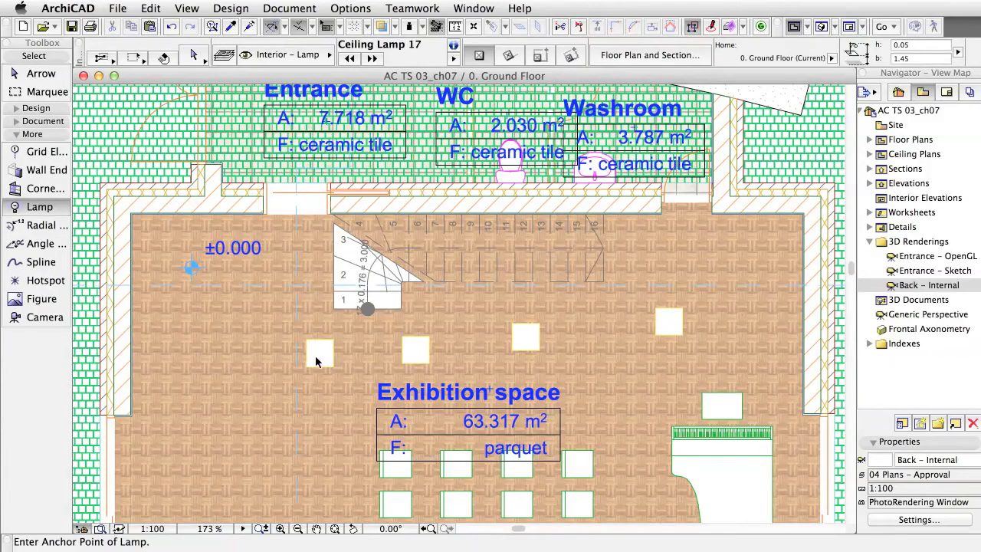
# Step: Select the four ceiling lamps on the Ground Floor plan and align them with Center Horizontally
pyautogui.click(320, 354)
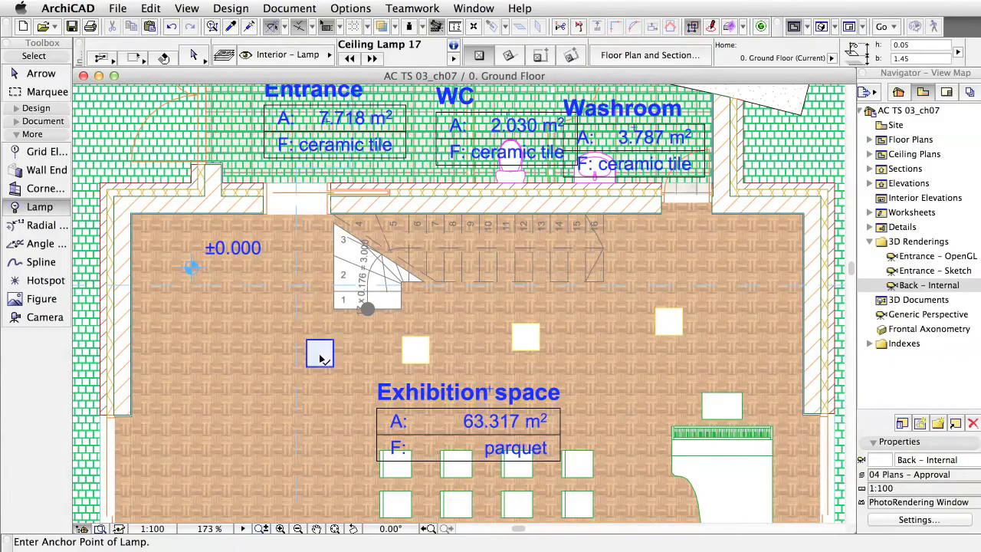
pyautogui.keyDown('shift'); pyautogui.click(416, 350); pyautogui.keyUp('shift')
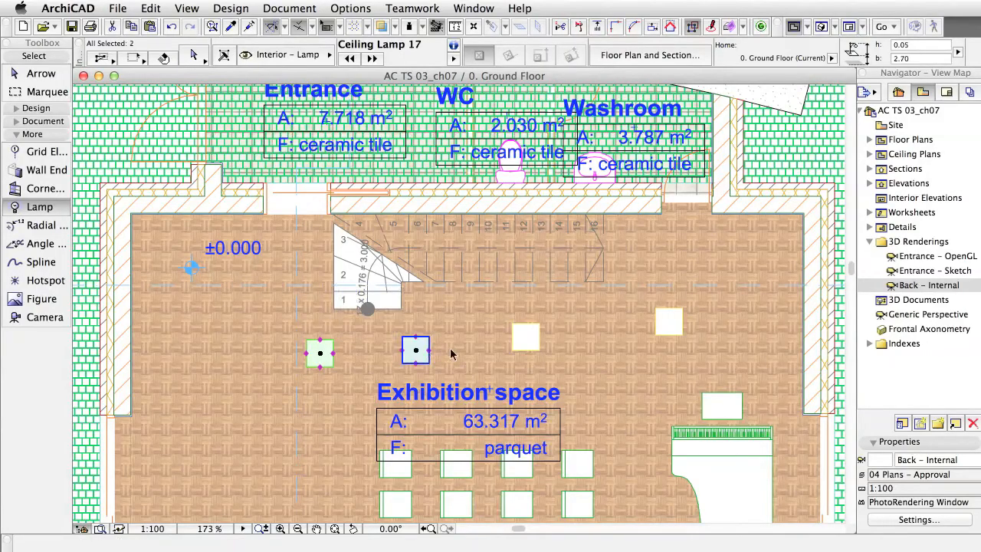
pyautogui.keyDown('shift'); pyautogui.click(529, 341); pyautogui.keyUp('shift')
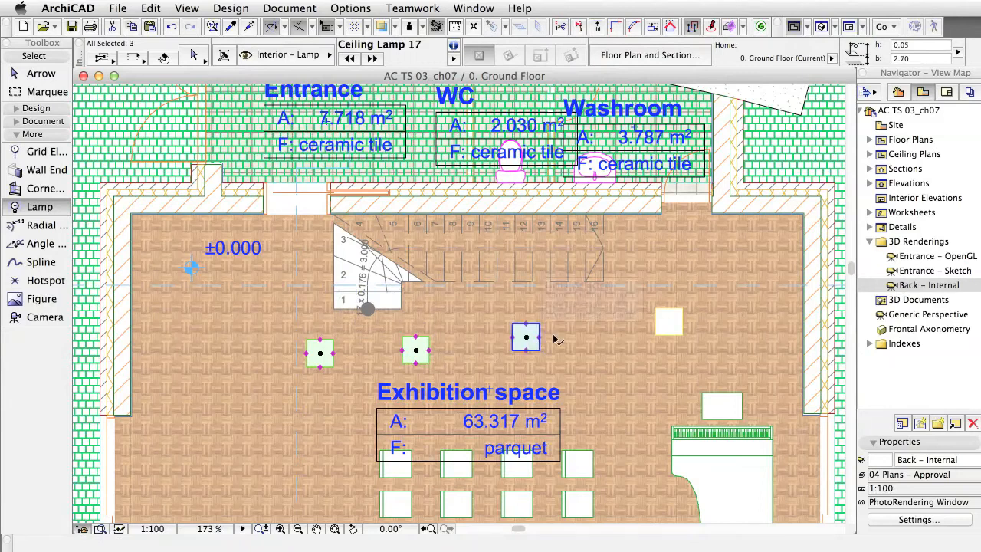
pyautogui.keyDown('shift'); pyautogui.click(669, 325); pyautogui.keyUp('shift')
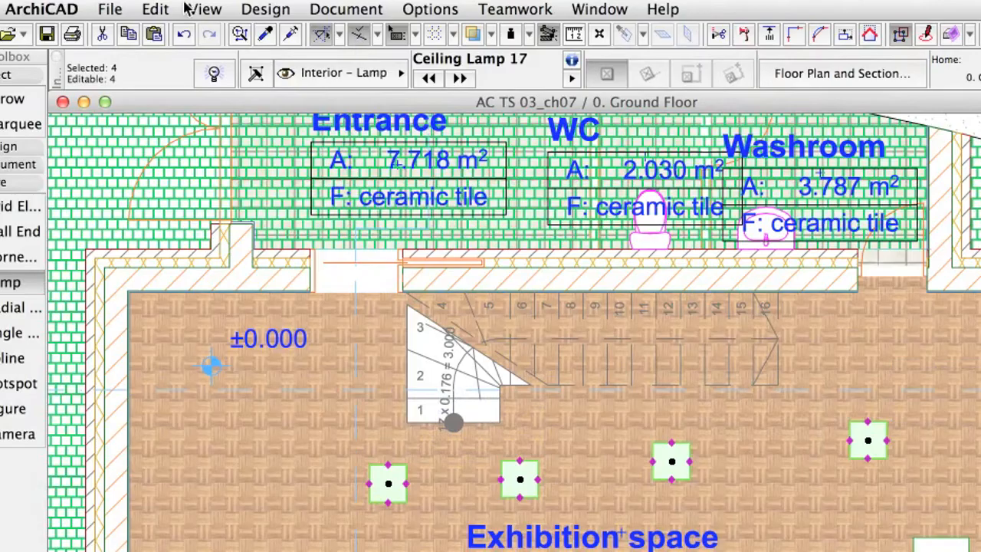
pyautogui.click(157, 11)
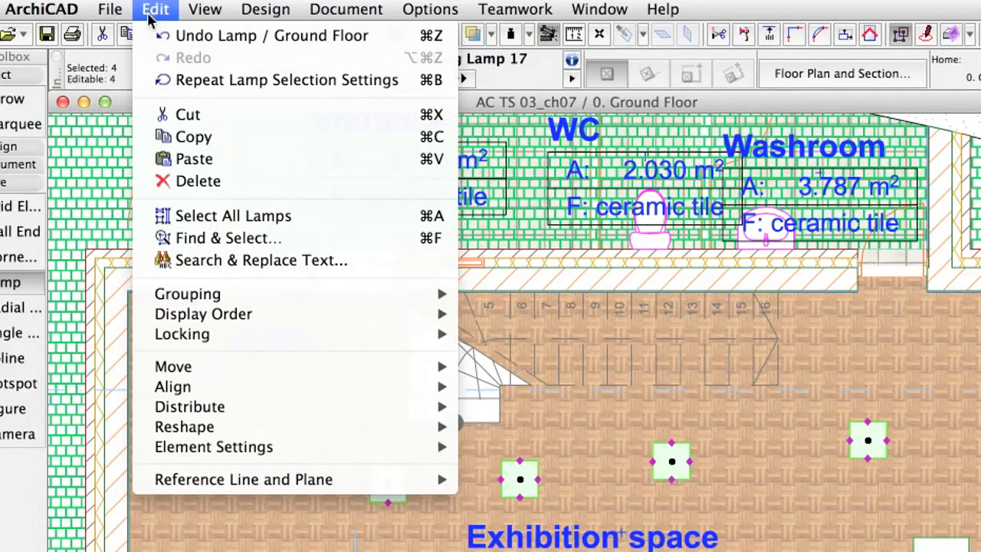
pyautogui.moveTo(209, 393)
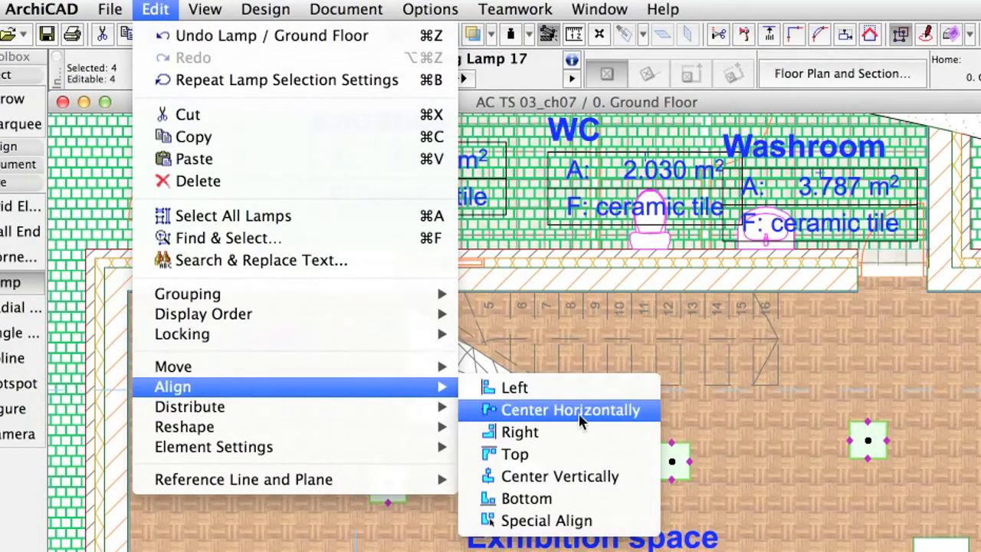
pyautogui.click(570, 411)
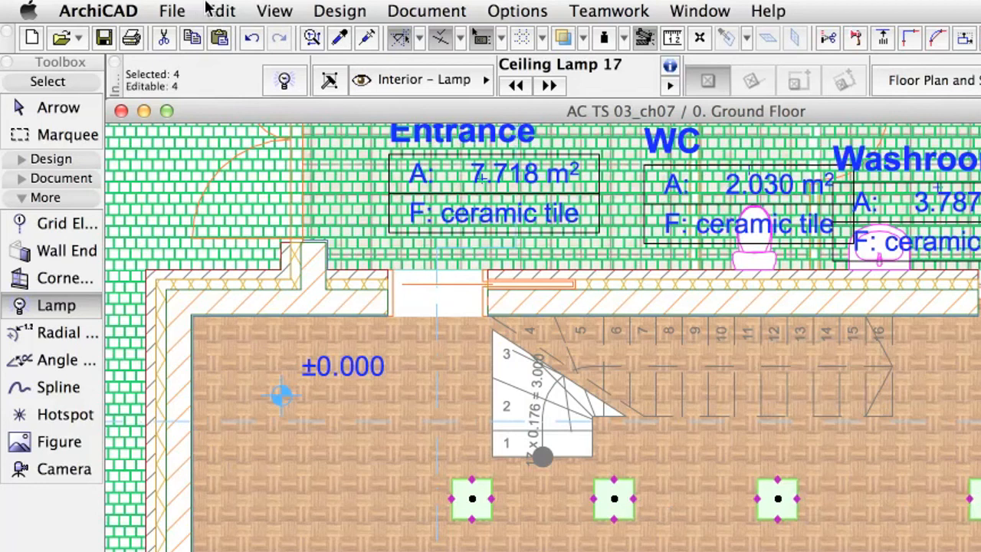
# Step: Distribute the four selected lamps evenly Along X
pyautogui.click(145, 6)
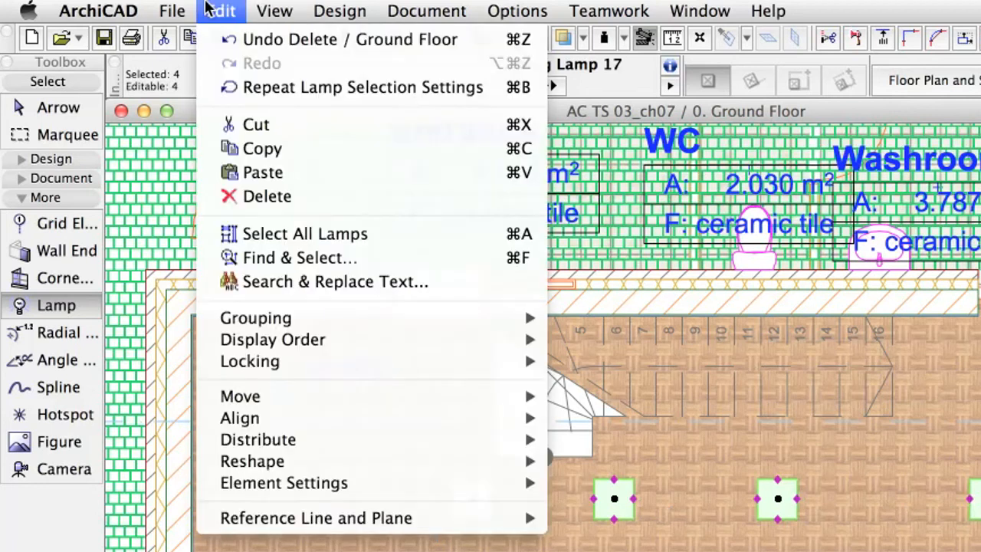
pyautogui.moveTo(252, 442)
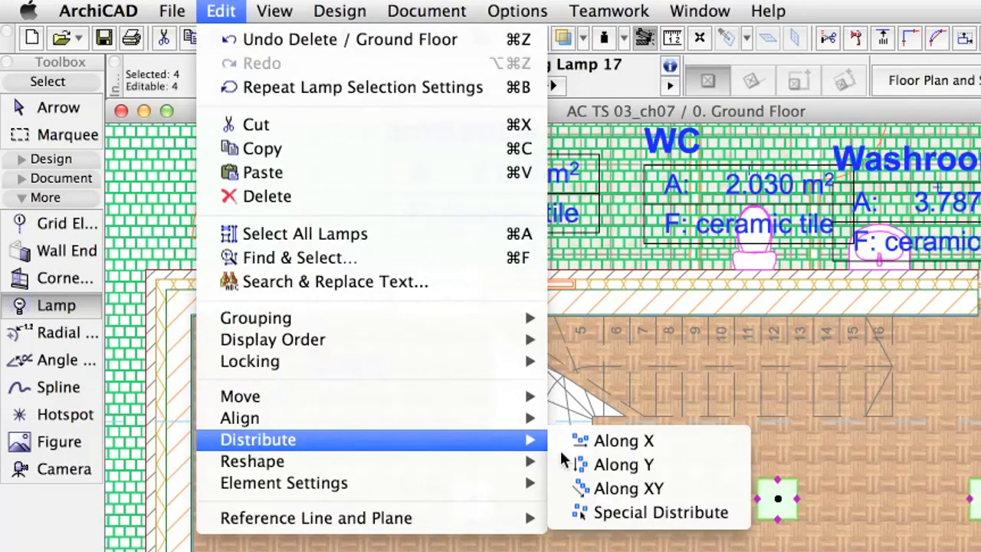
pyautogui.click(669, 447)
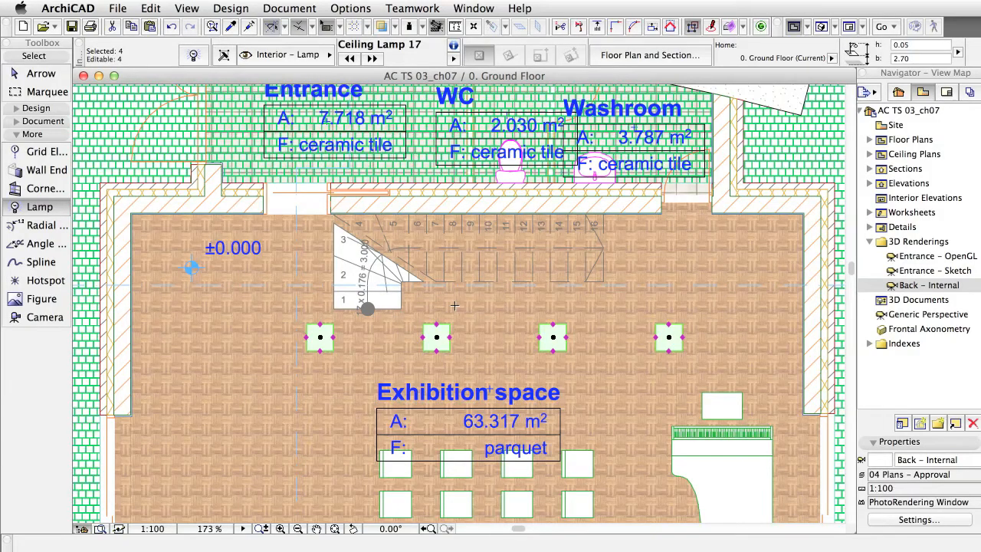
# Step: Drag the four lamps about 0.5 m at 180° away from the piano, deselect them and return to the 3D interior view
pyautogui.press('super+d')
pyautogui.click(321, 337)
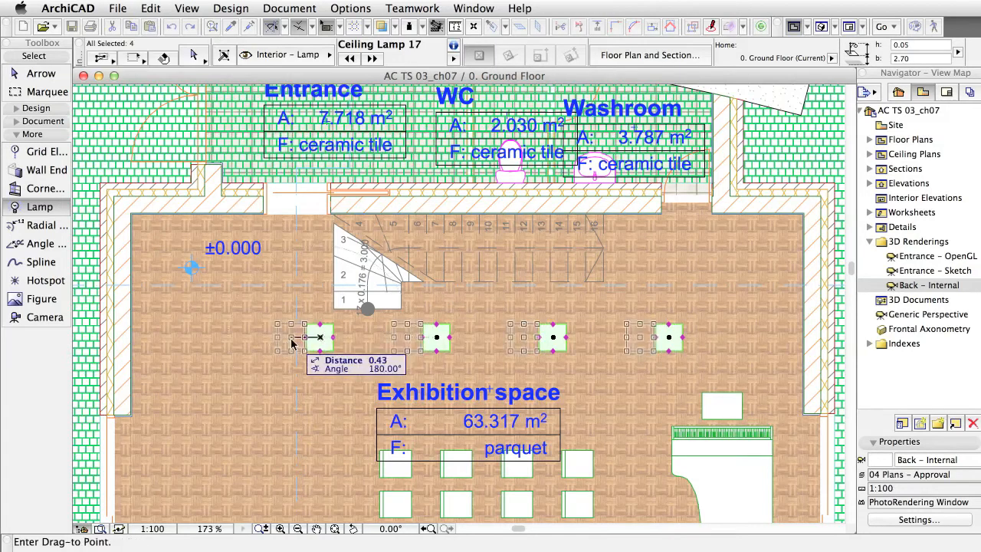
pyautogui.click(283, 338)
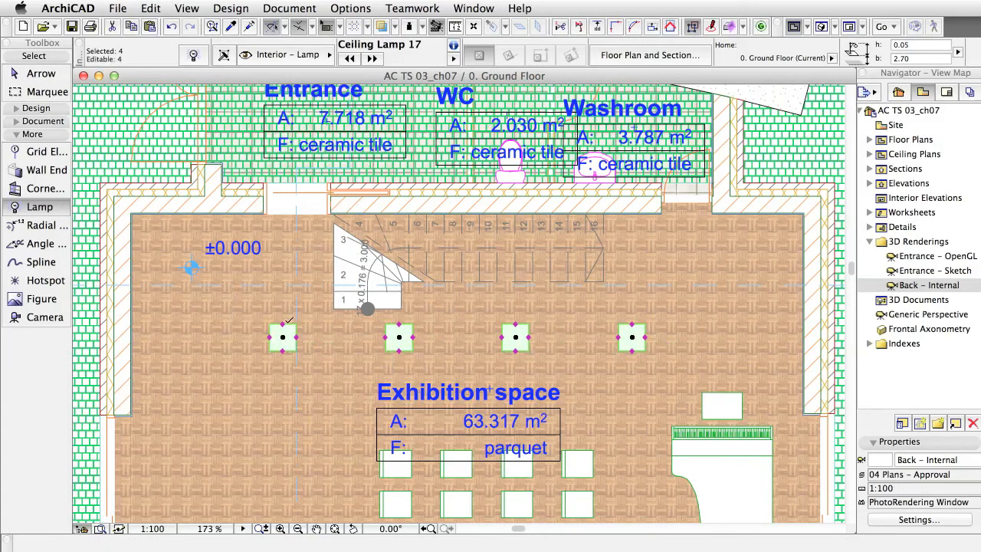
pyautogui.press('Escape')
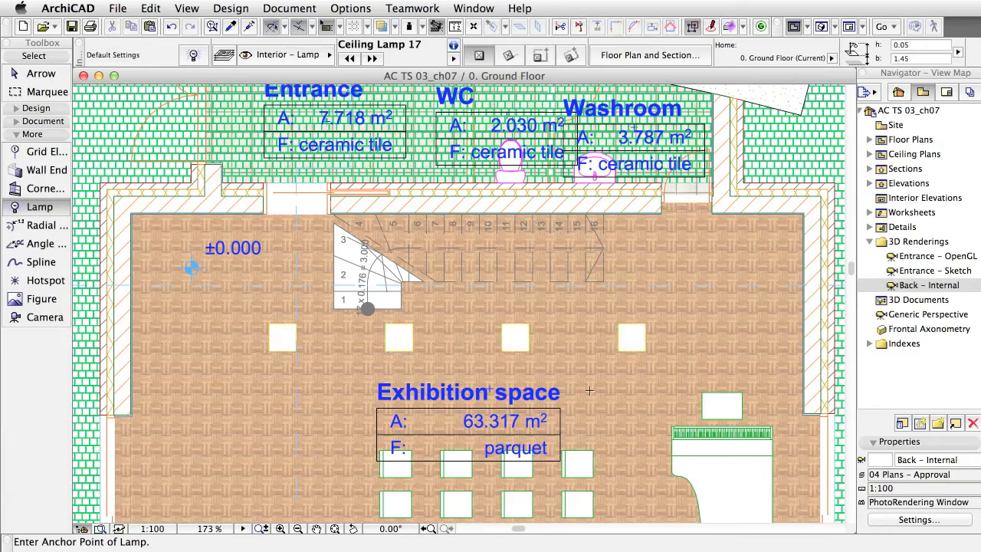
pyautogui.press('F3')
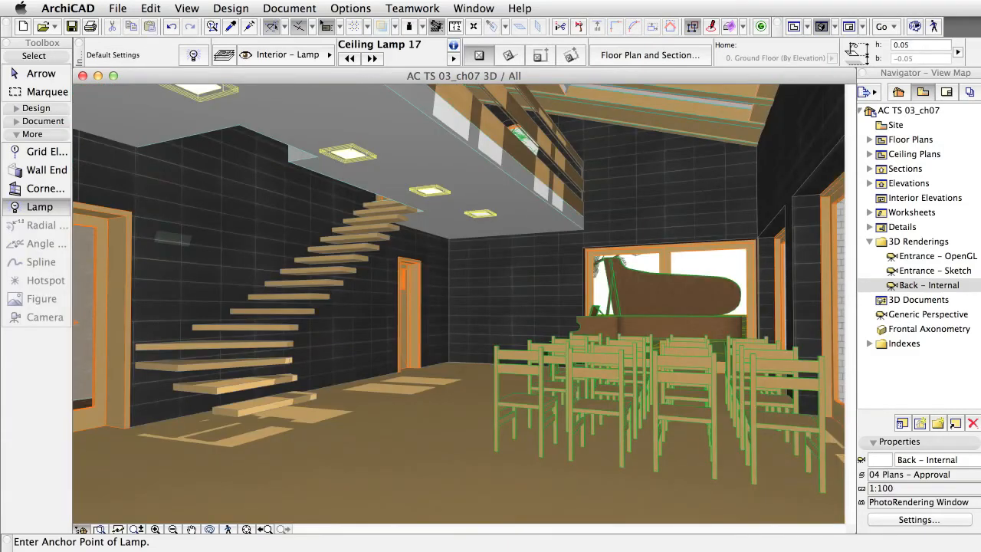
# Step: Choose Pendant Lamp 17 from Interior Lamps 17 as the default lamp, with shade style Type 11 and mounting Type 3
pyautogui.click(203, 58)
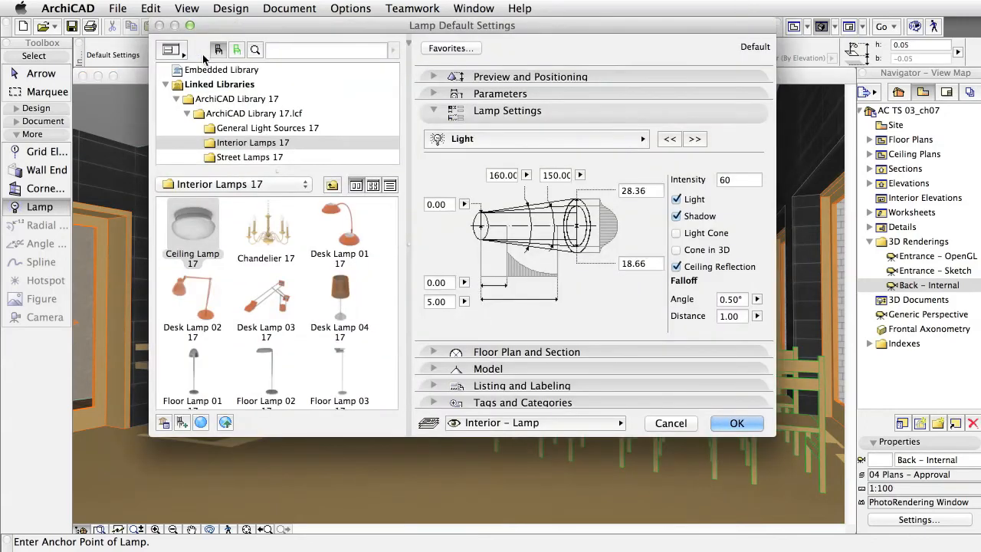
pyautogui.scroll(-5, 263, 307)
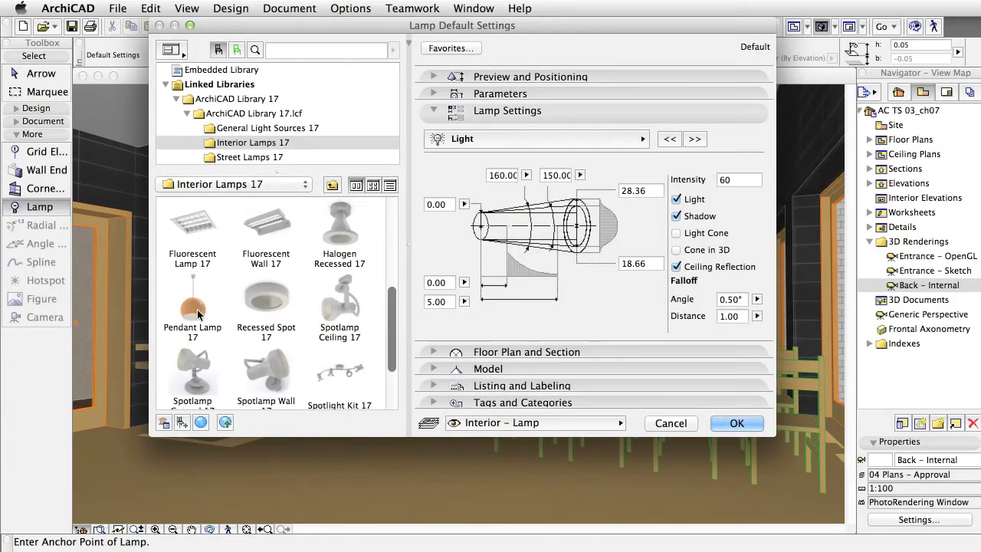
pyautogui.click(197, 313)
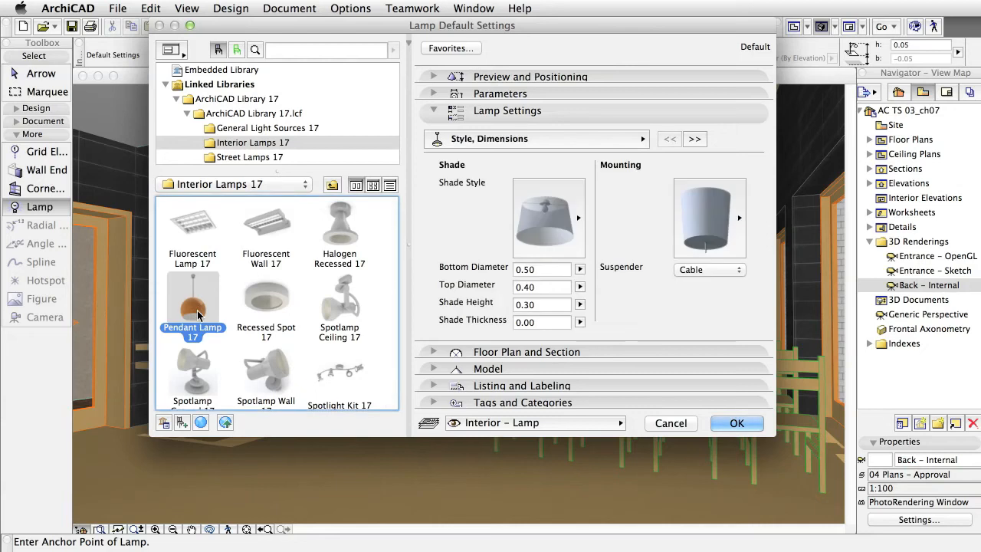
pyautogui.click(578, 220)
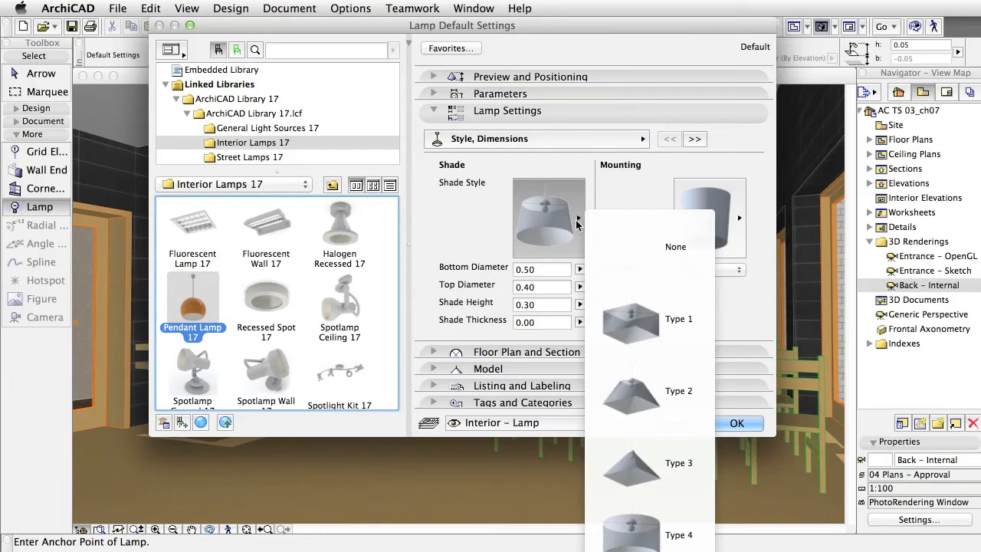
pyautogui.scroll(-6, 619, 377)
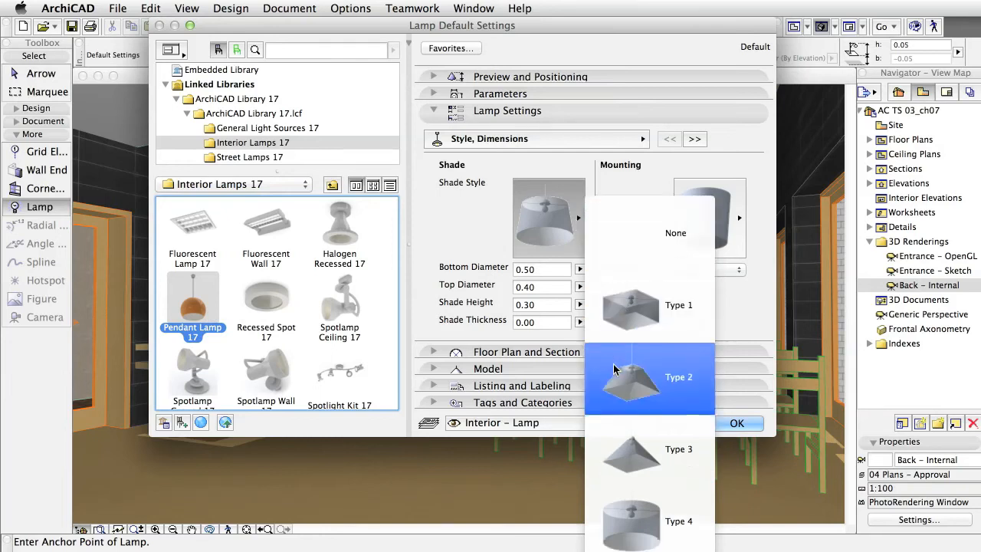
pyautogui.scroll(-3, 613, 366)
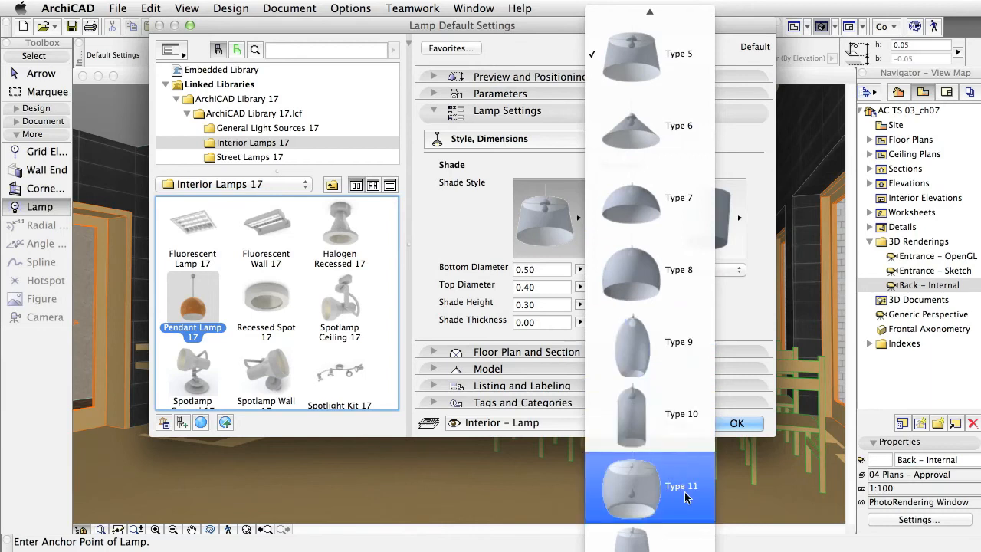
pyautogui.click(685, 492)
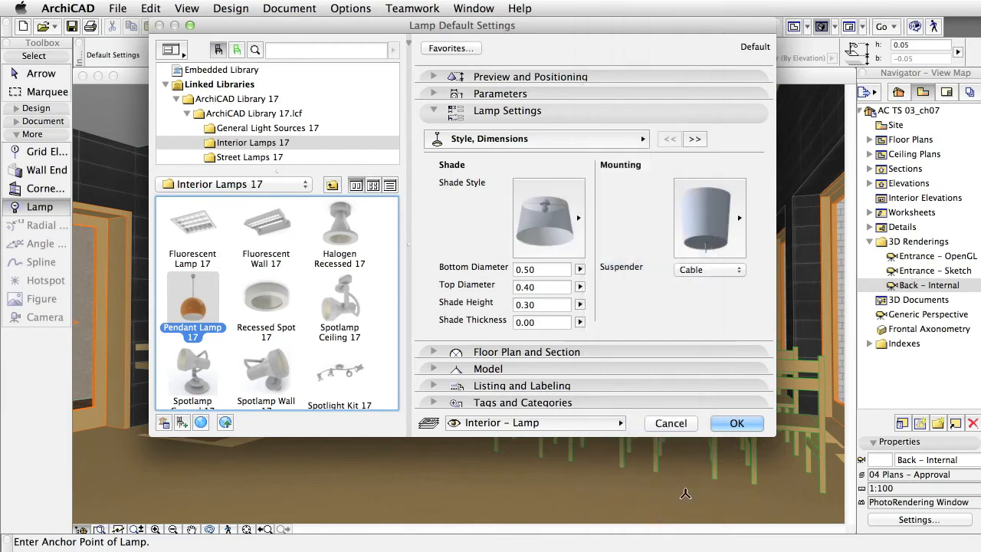
pyautogui.click(735, 228)
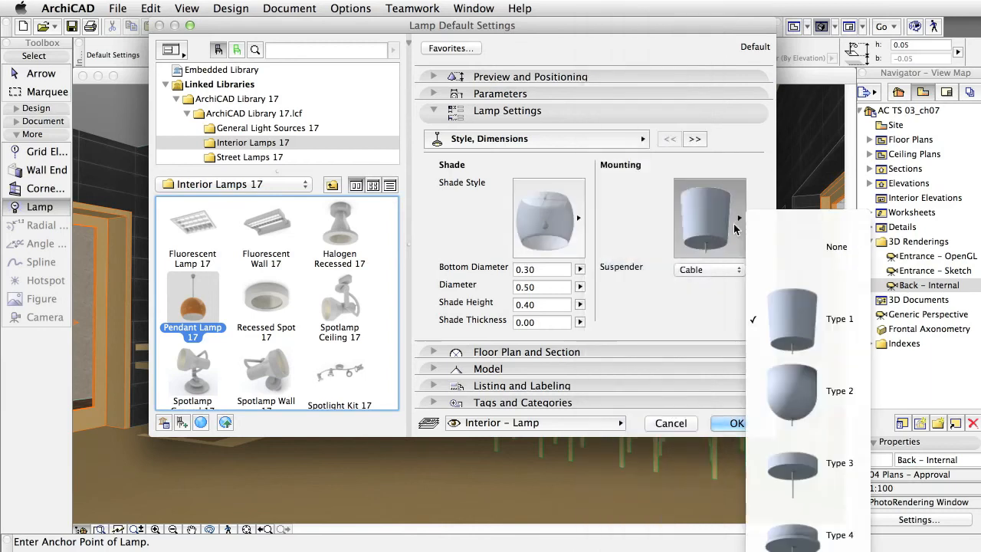
pyautogui.click(835, 479)
# Step: Set the pendant lamp's light intensity to 90 and its light color to Maraschino red
pyautogui.click(537, 110)
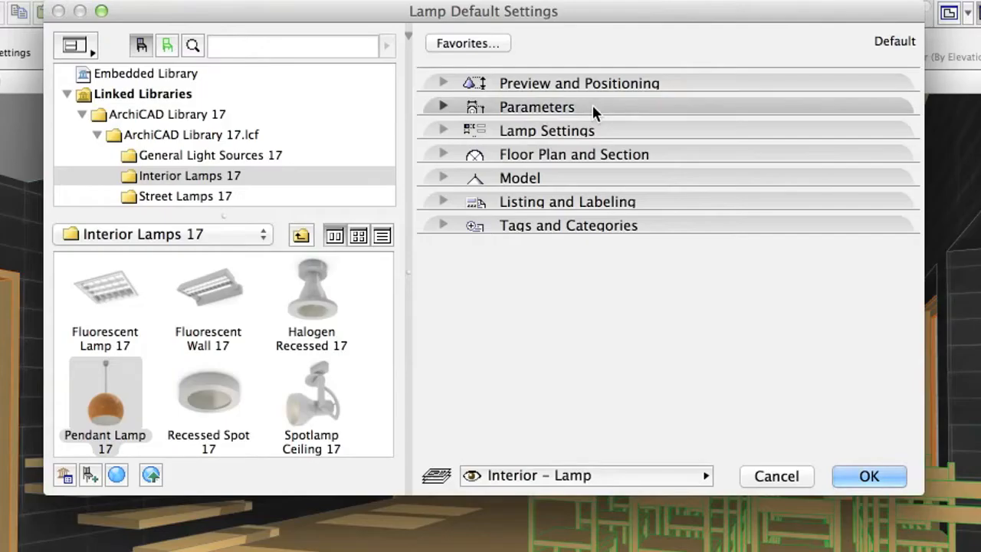
pyautogui.click(540, 94)
pyautogui.moveTo(654, 158); pyautogui.dragTo(648, 156)
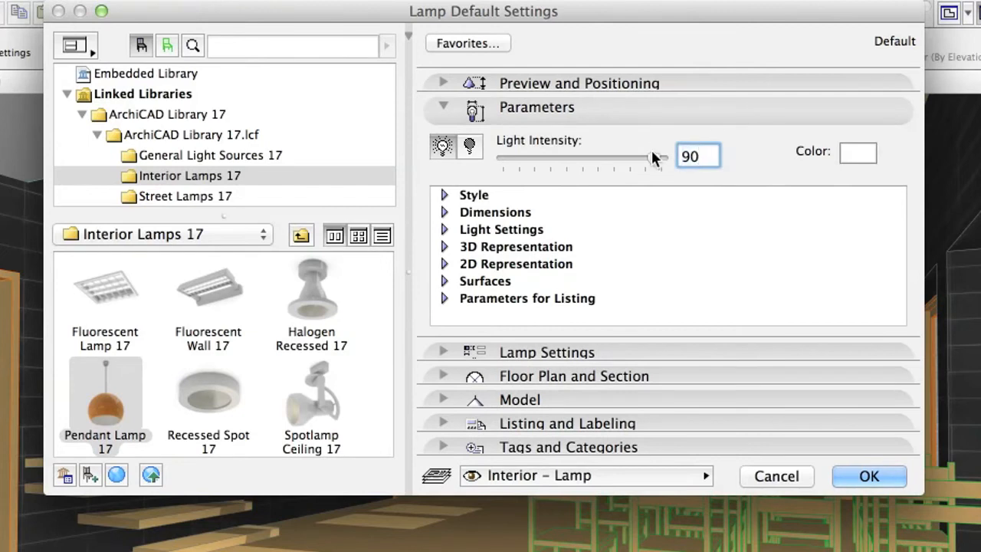
pyautogui.click(859, 153)
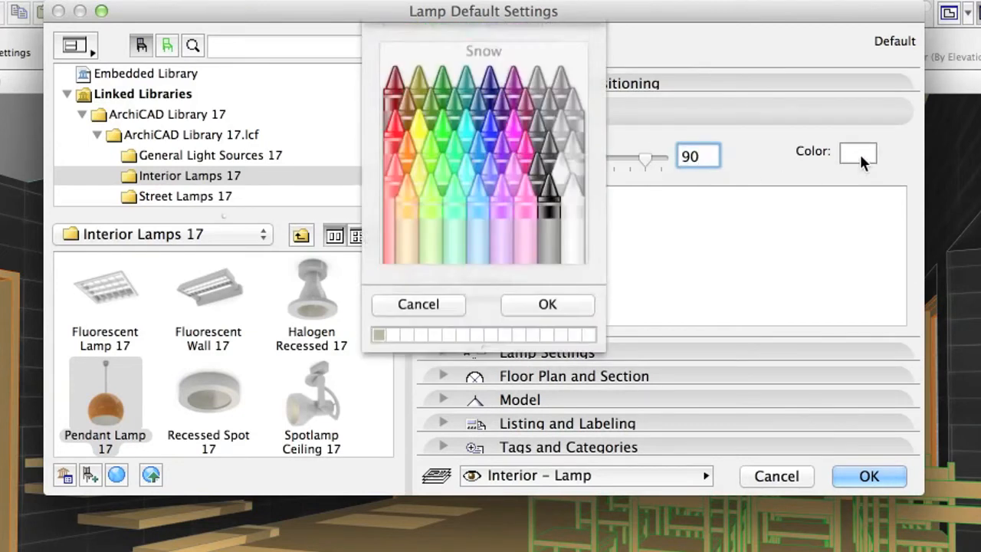
pyautogui.click(393, 154)
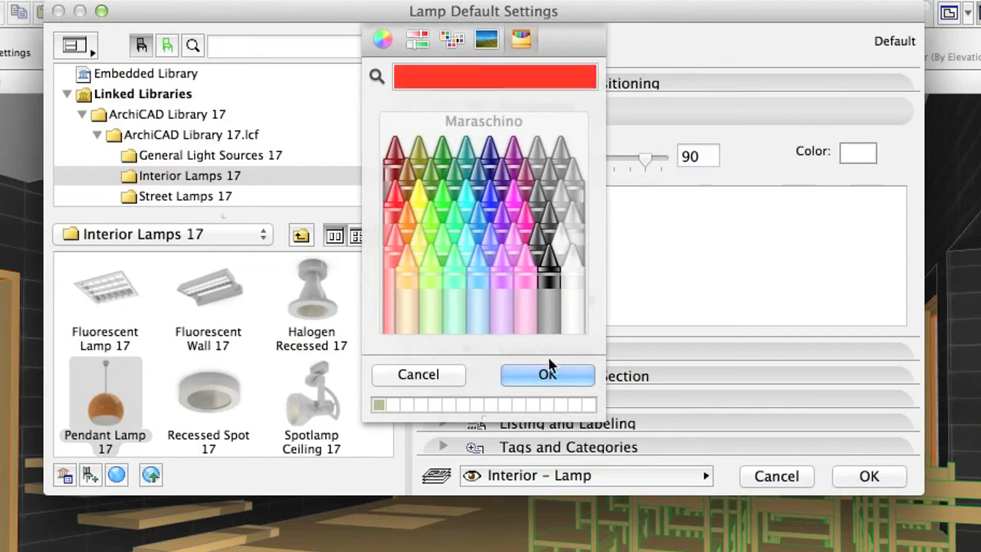
pyautogui.click(560, 374)
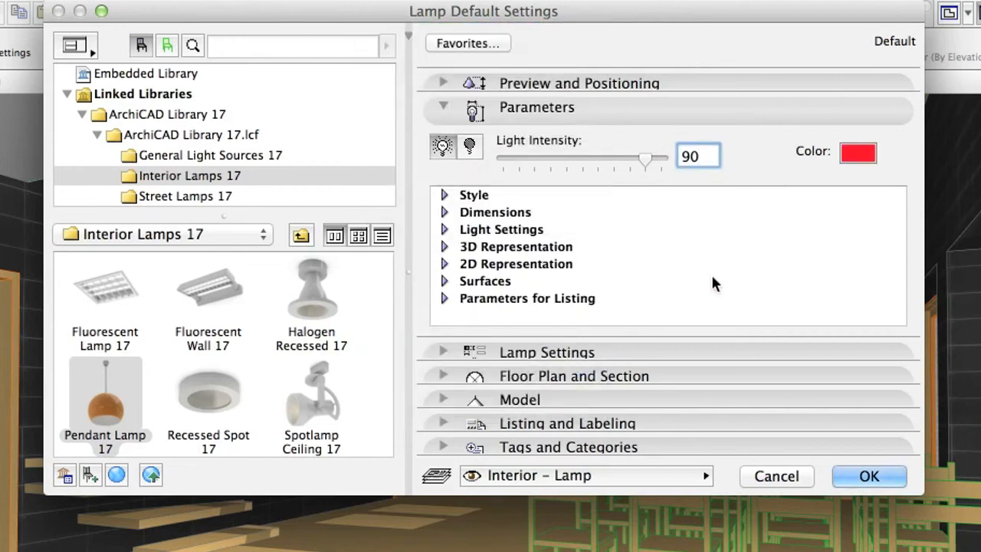
pyautogui.click(588, 105)
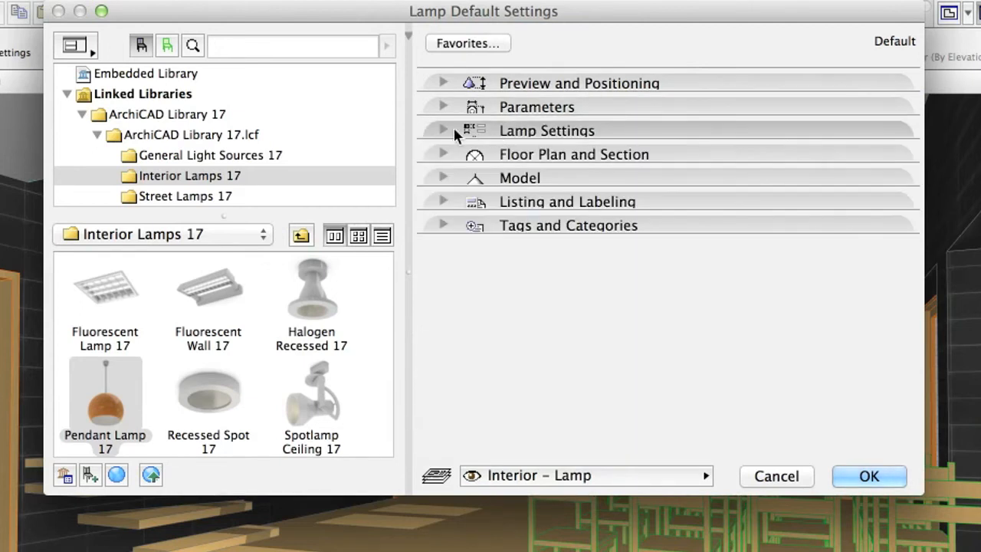
# Step: Set the pendant lamp's Show on Stories option to All Relevant Stories and accept the default settings
pyautogui.click(443, 153)
pyautogui.click(474, 212)
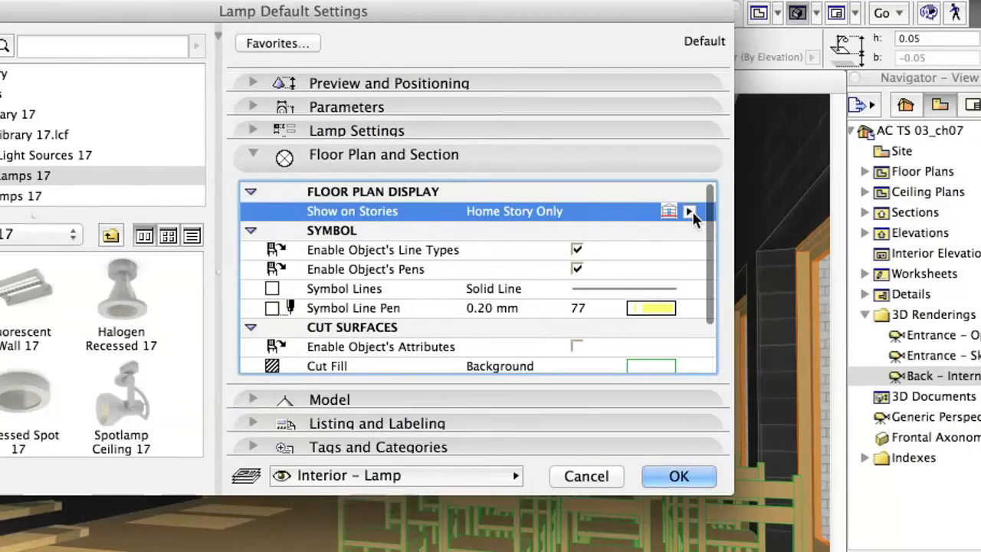
pyautogui.click(879, 211)
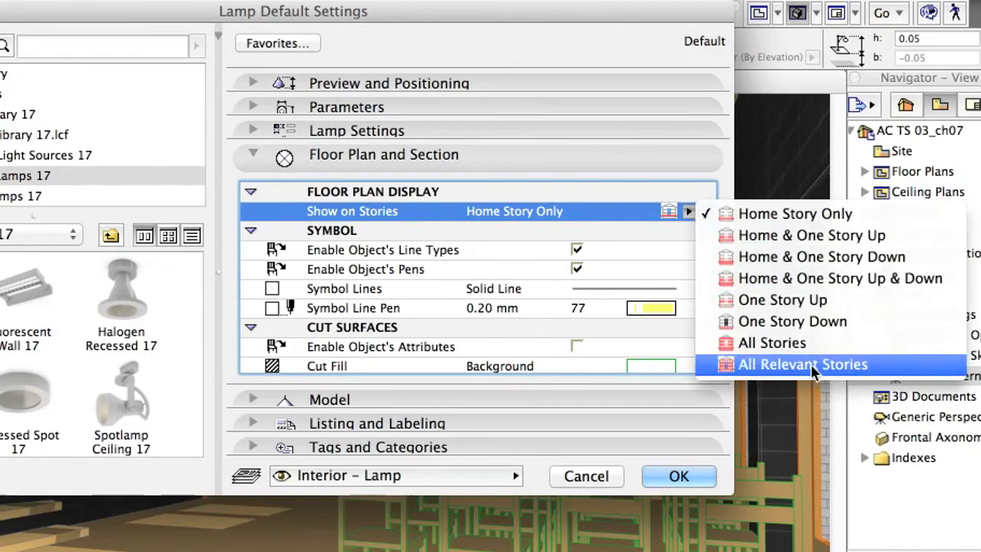
pyautogui.click(877, 365)
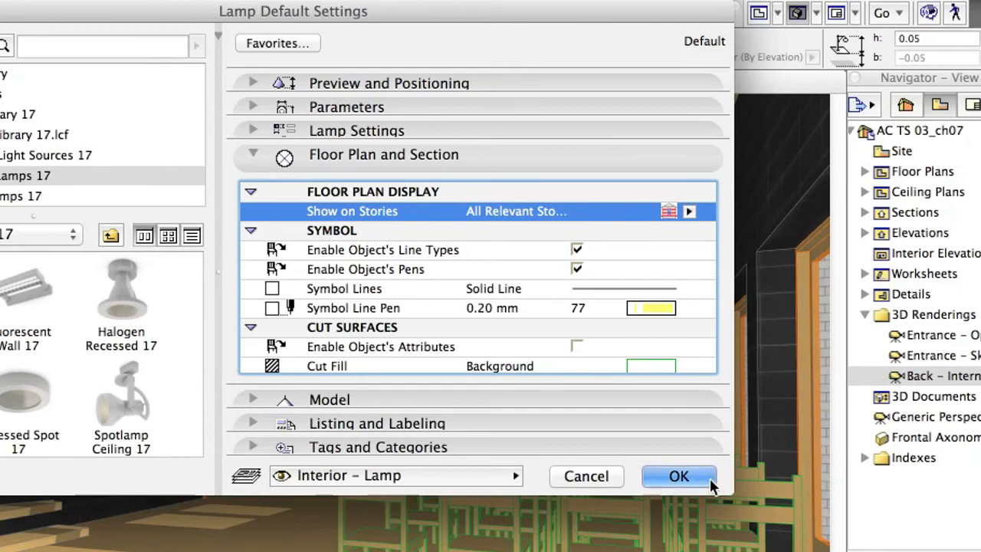
pyautogui.click(679, 477)
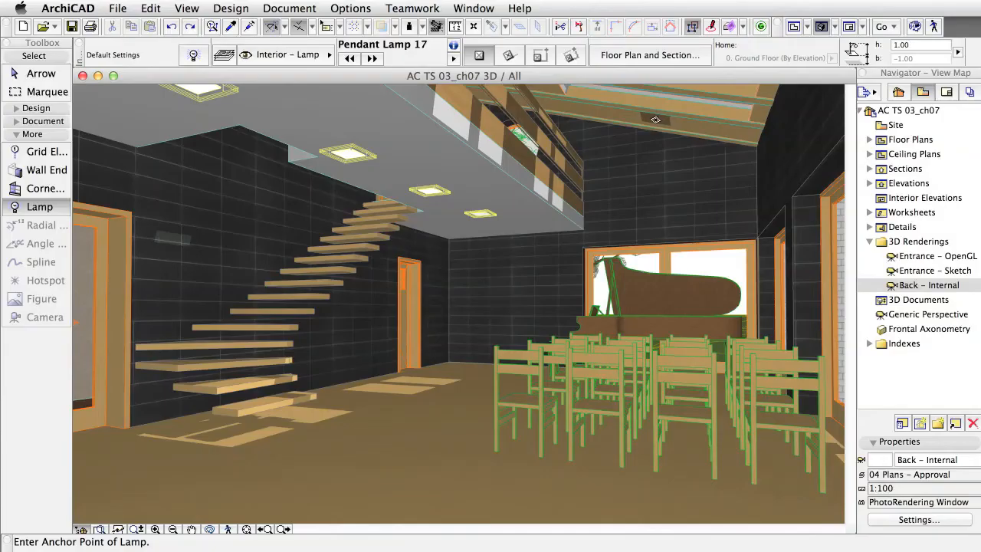
# Step: Place a pendant lamp on the roof beam above the piano and stretch its height down to about 2.11 m
pyautogui.click(658, 119)
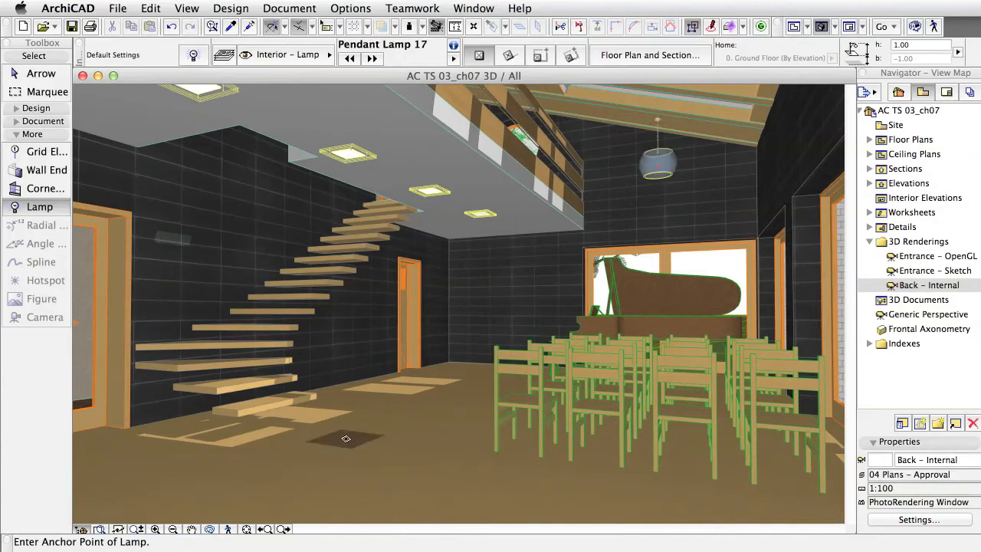
pyautogui.click(159, 528)
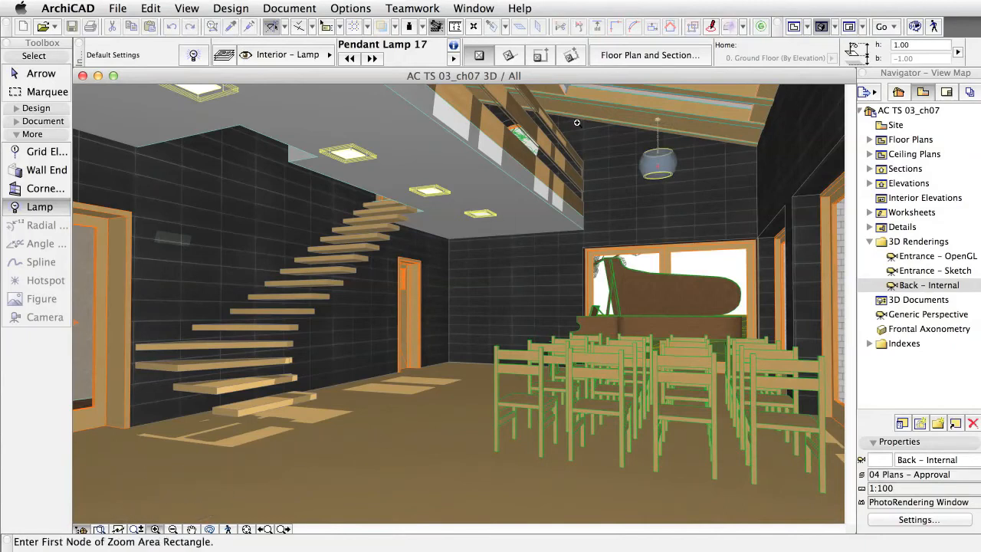
pyautogui.click(590, 96)
pyautogui.click(738, 259)
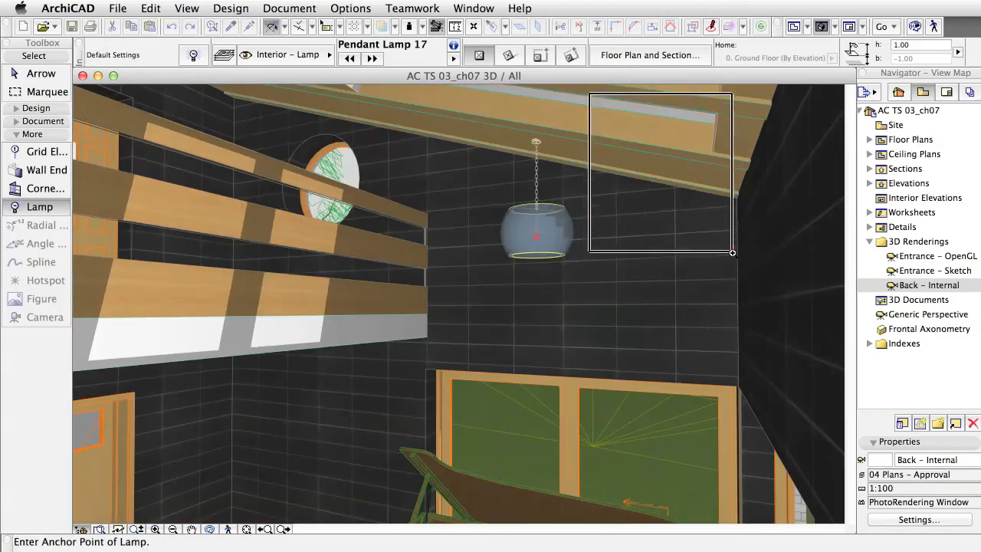
pyautogui.keyDown('shift'); pyautogui.click(538, 255); pyautogui.keyUp('shift')
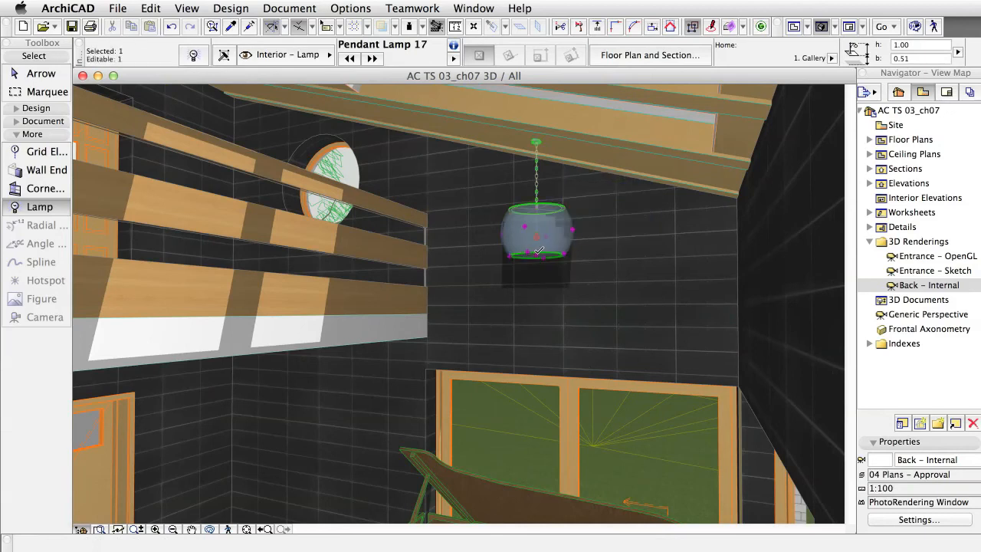
pyautogui.click(538, 254)
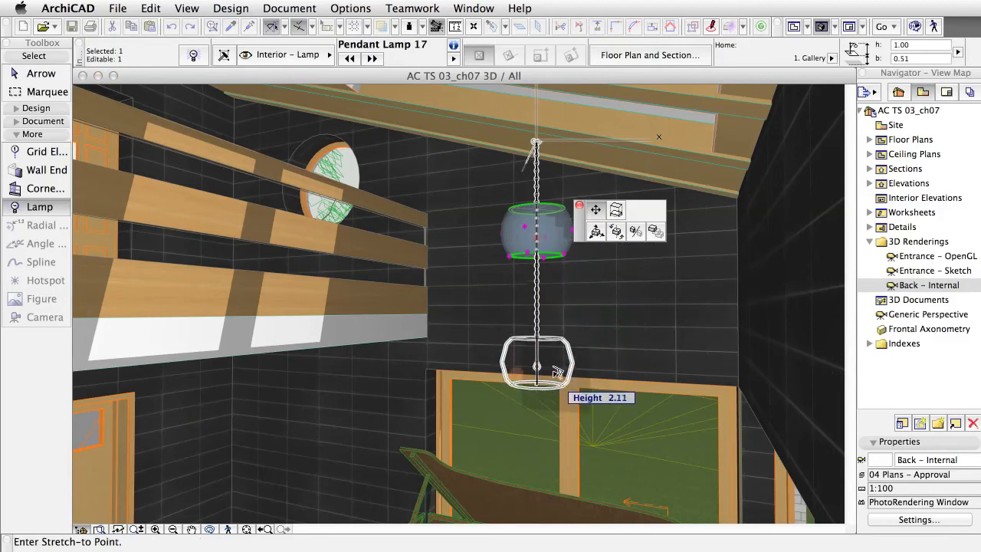
pyautogui.click(558, 373)
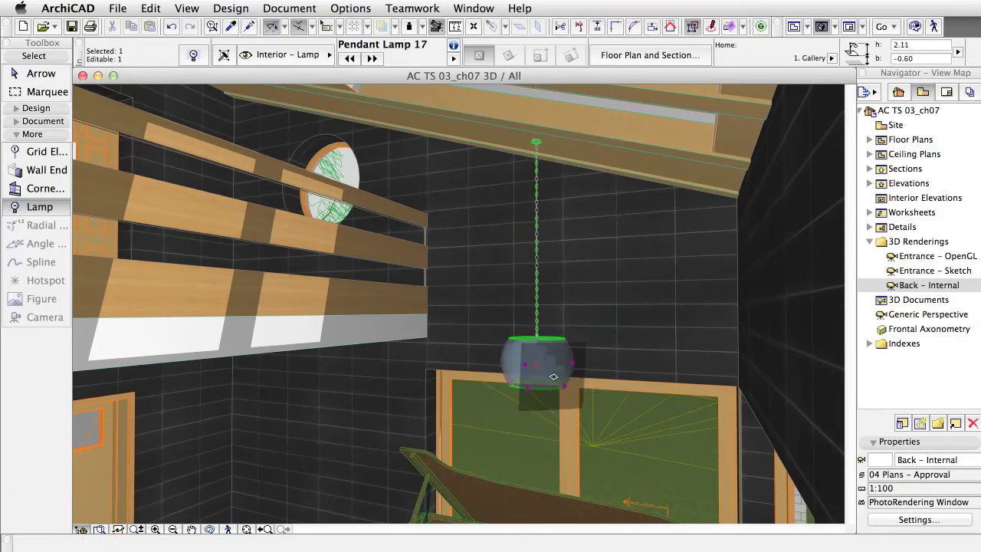
pyautogui.press('Escape')
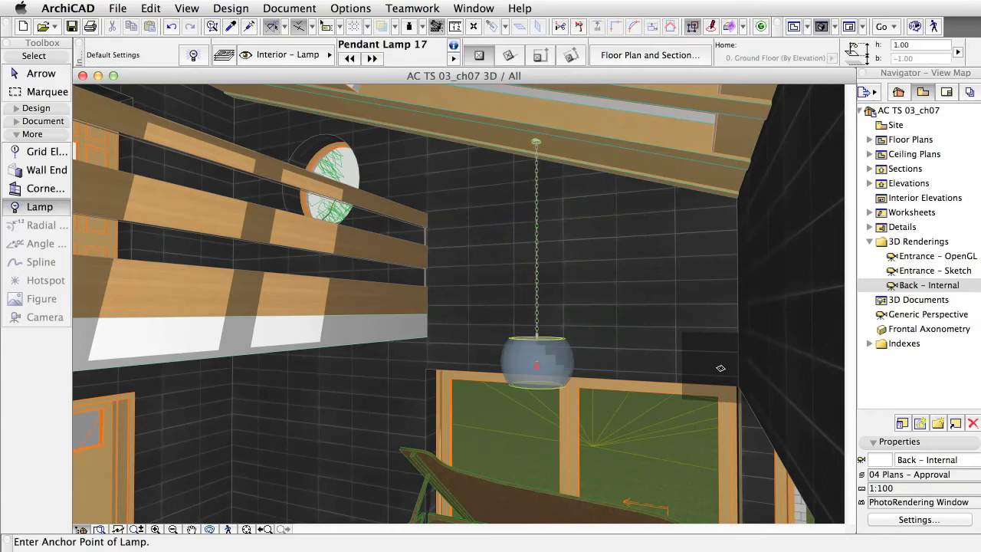
# Step: On the Gallery floor plan, move the pendant lamp horizontally onto the third roof beam from the end wall and deselect it
pyautogui.press('F2')
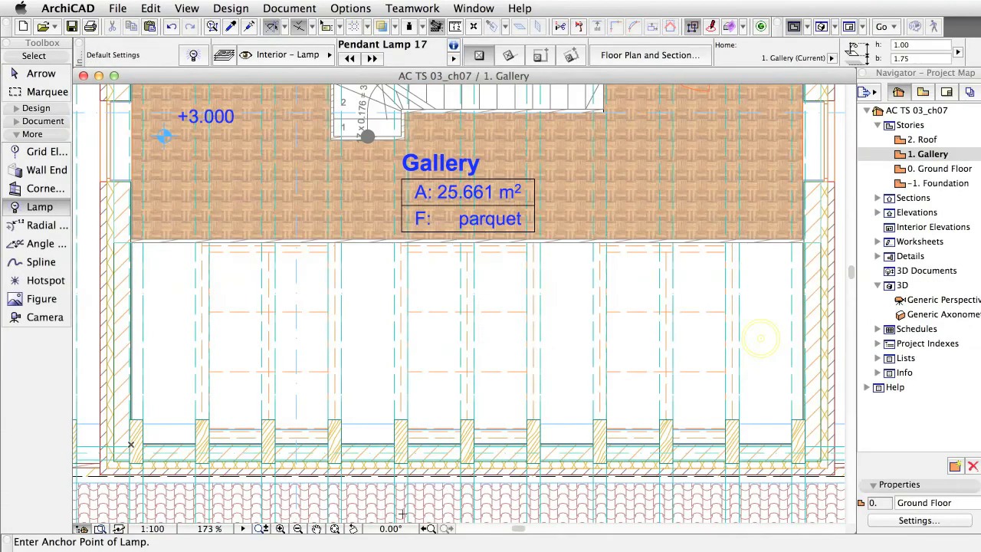
pyautogui.keyDown('shift'); pyautogui.click(760, 339); pyautogui.keyUp('shift')
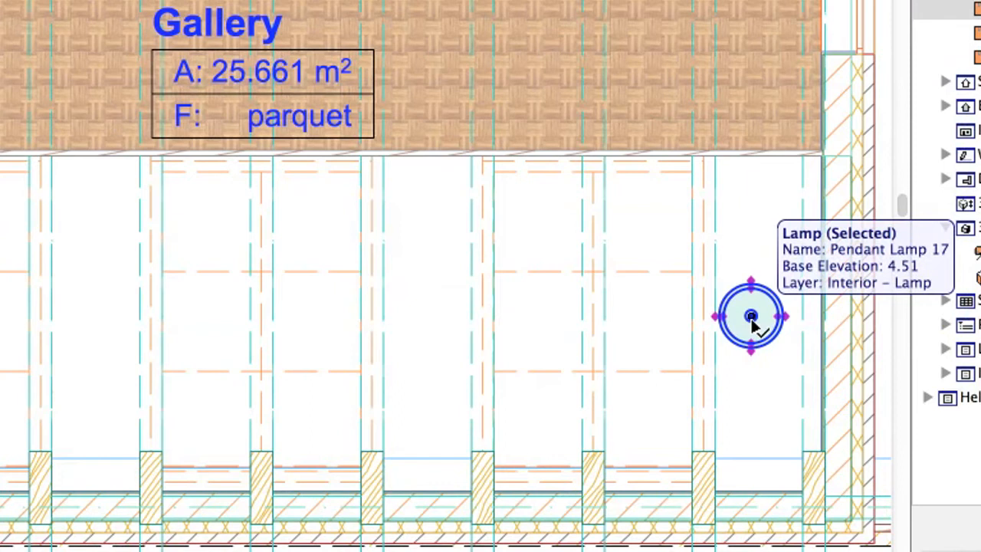
pyautogui.moveTo(752, 322); pyautogui.dragTo(592, 320)
pyautogui.click(755, 329)
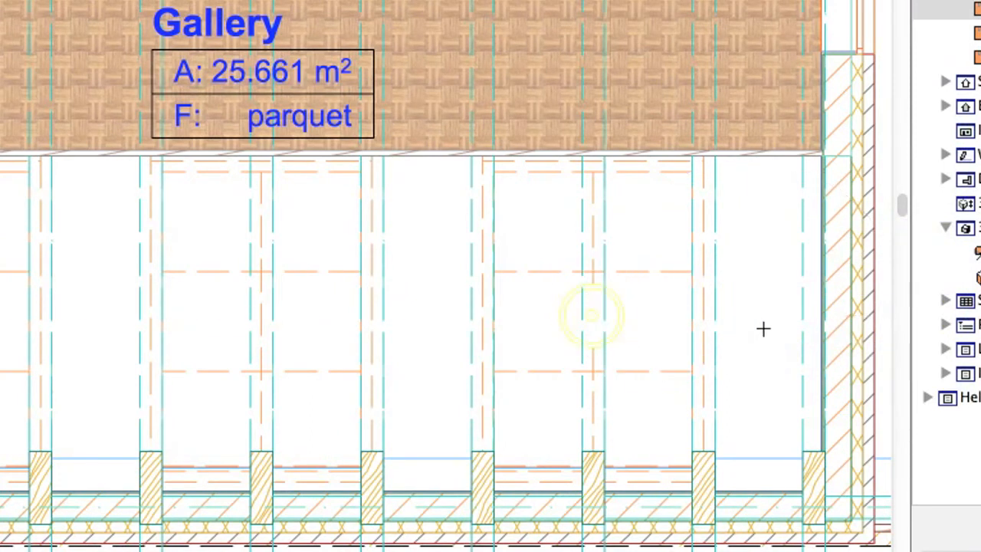
# Step: Set the placed pendant lamp to show on Home Story Only and return to the full 3D interior view
pyautogui.doubleClick(591, 317)
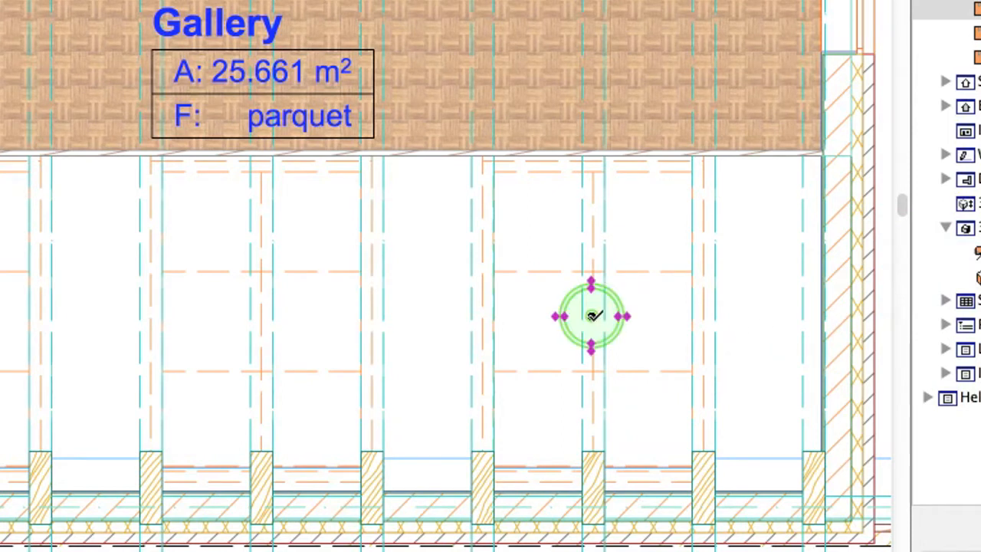
pyautogui.click(650, 109)
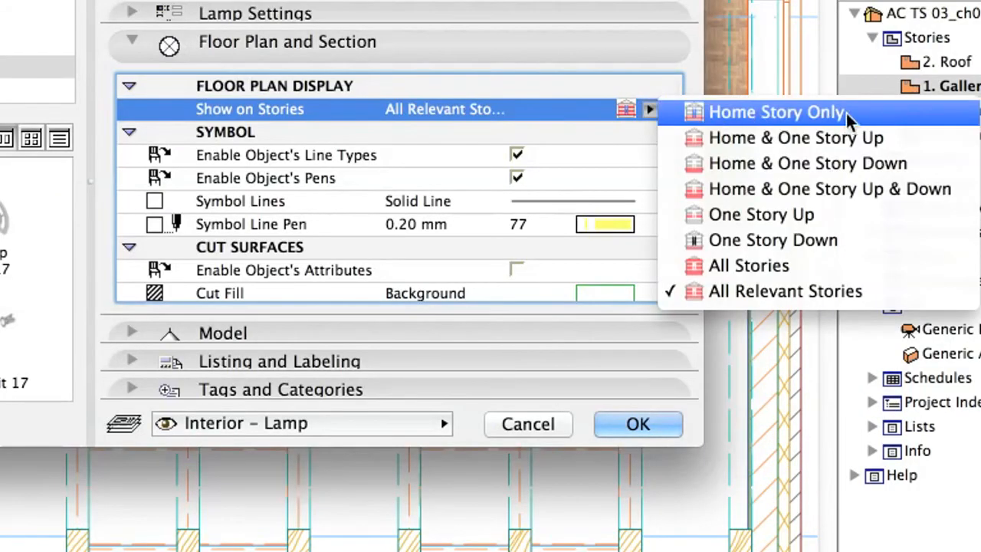
pyautogui.click(879, 112)
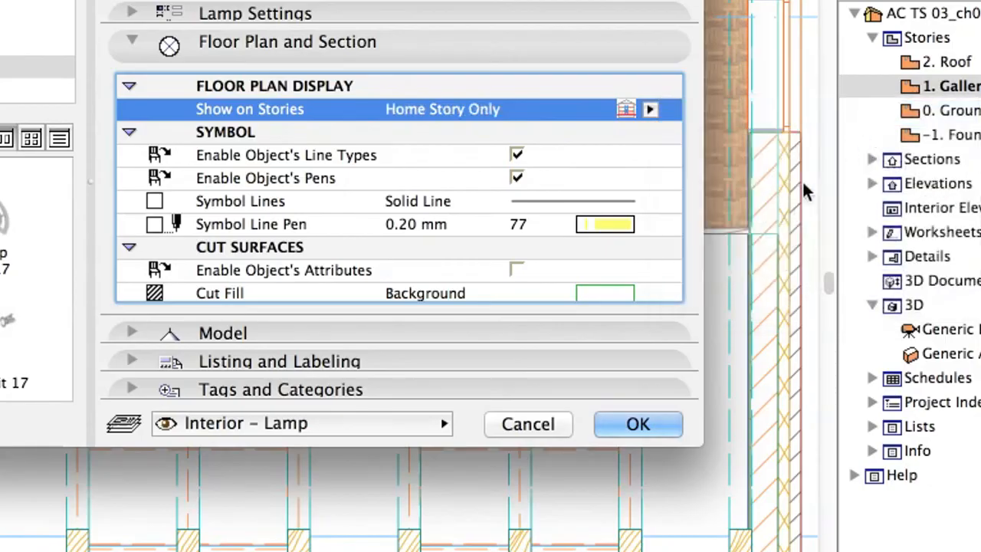
pyautogui.click(654, 420)
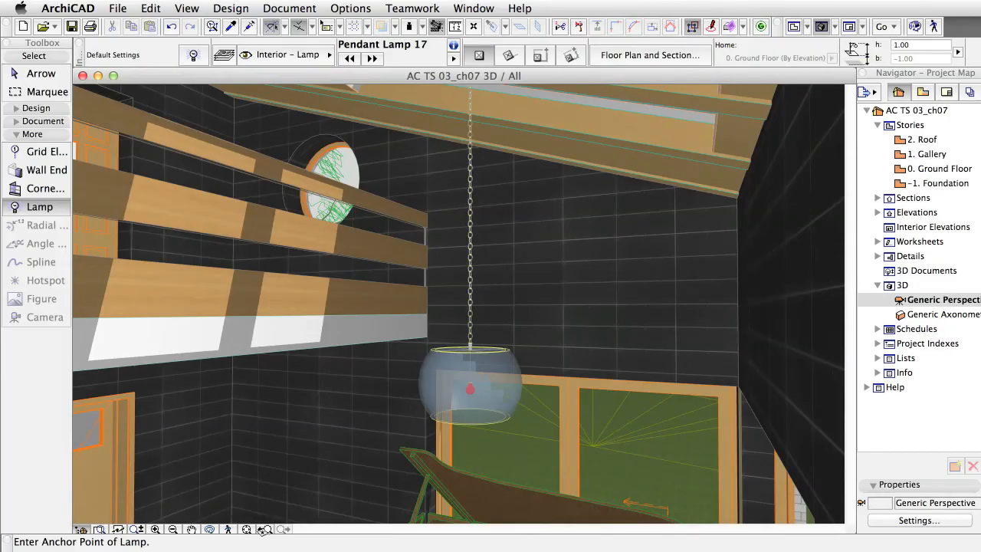
pyautogui.click(264, 529)
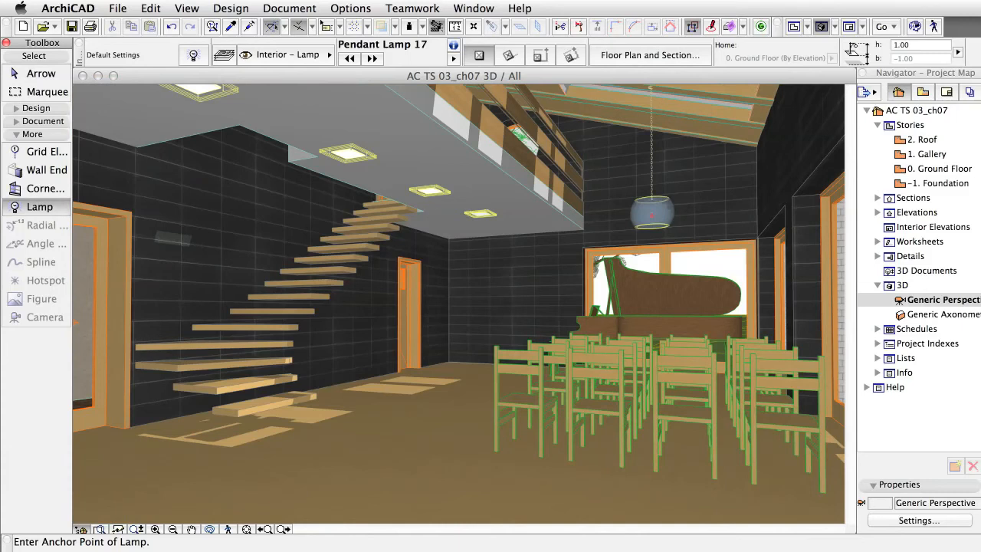
# Step: Turn off Use Object's Surfaces for the piano and override its surface with Paint-05
pyautogui.keyDown('shift'); pyautogui.click(745, 321); pyautogui.keyUp('shift')
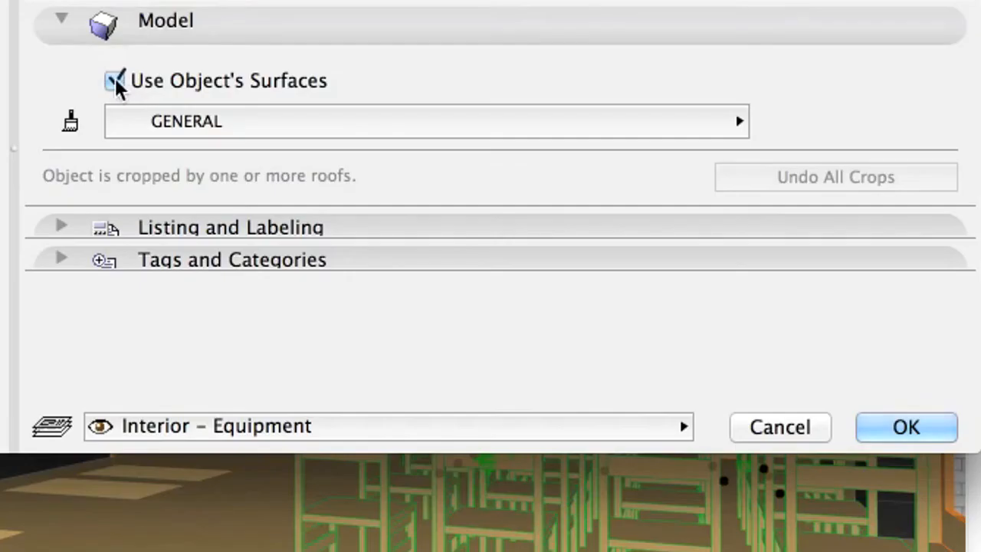
pyautogui.click(114, 81)
pyautogui.click(320, 131)
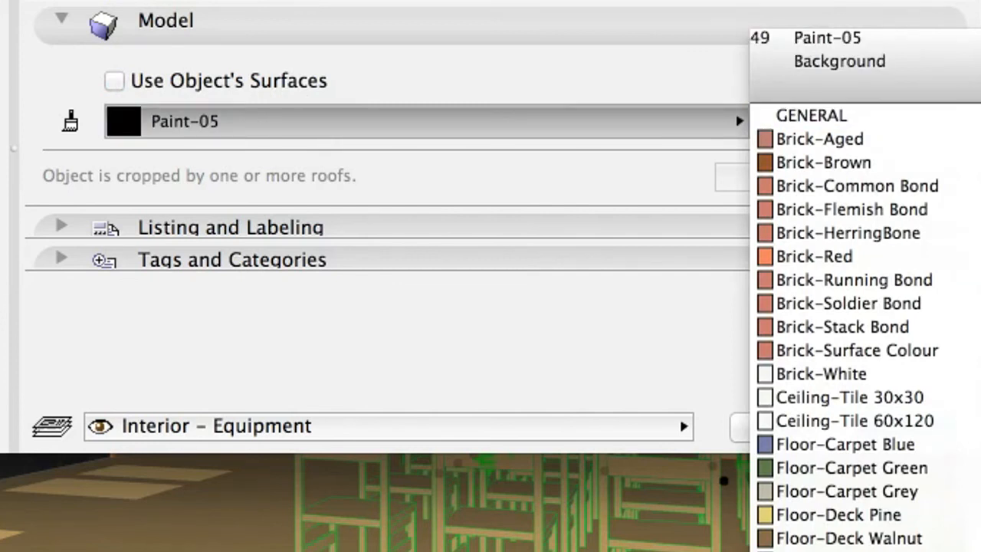
pyautogui.click(935, 431)
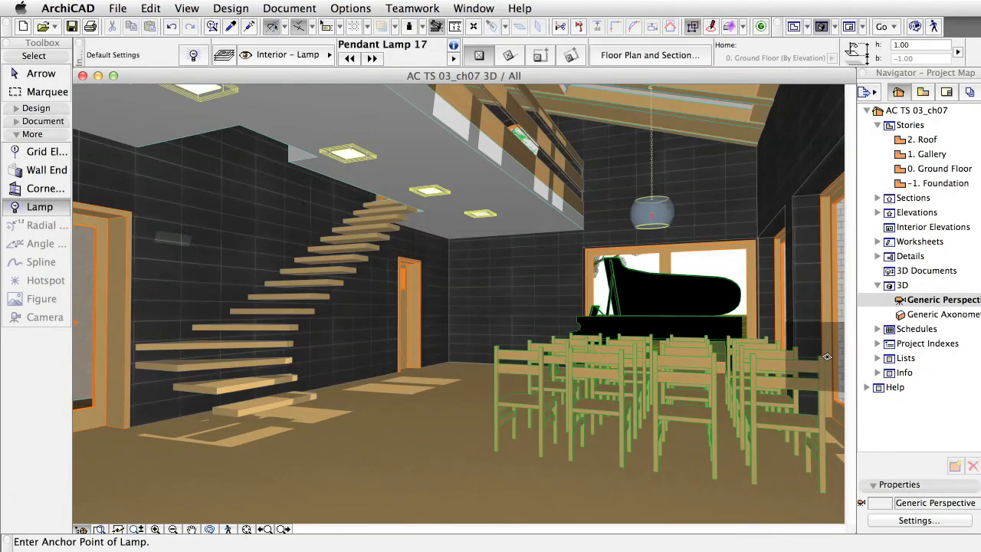
# Step: Override the chair layout's own surfaces with Mtl-Stainless Steel and deselect the chairs
pyautogui.keyDown('shift'); pyautogui.click(498, 452); pyautogui.keyUp('shift')
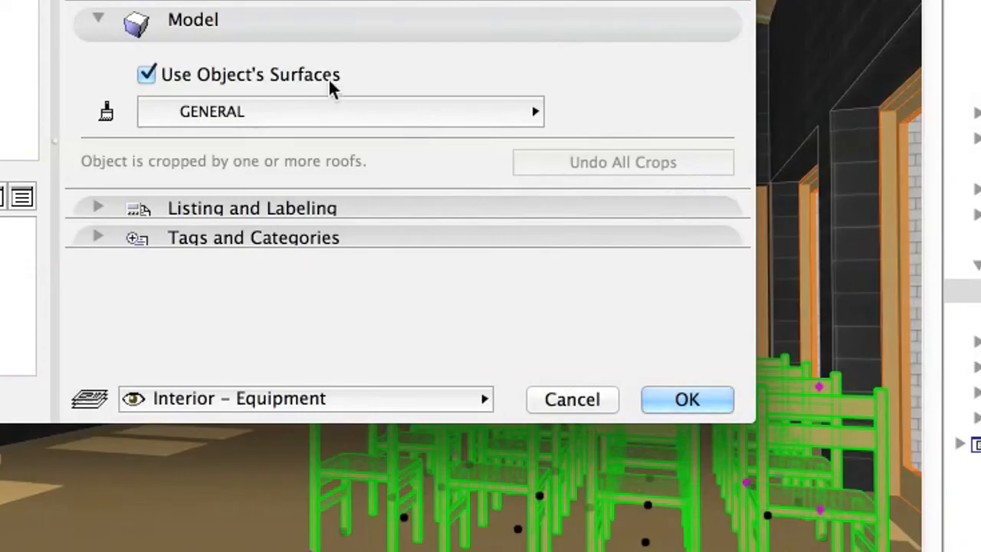
pyautogui.click(328, 78)
pyautogui.click(362, 113)
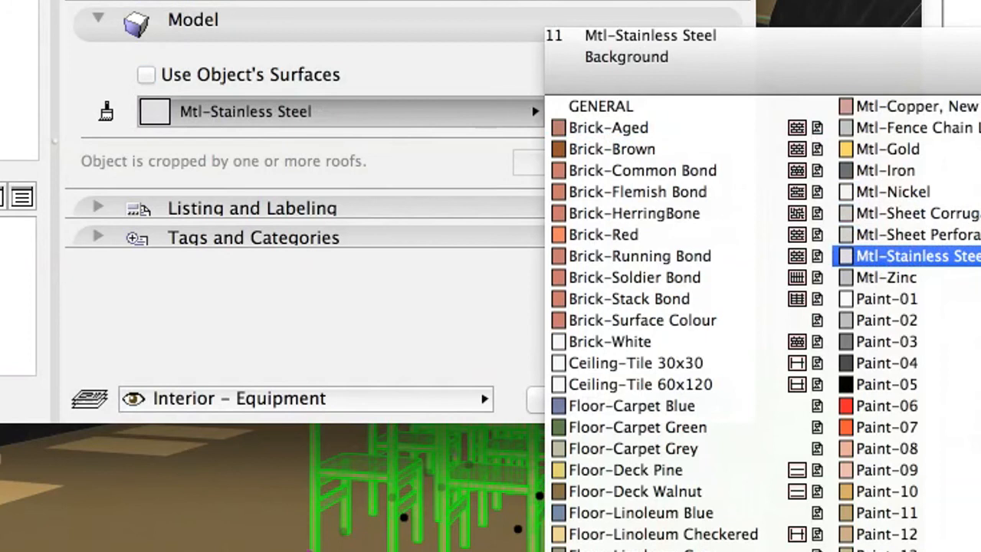
pyautogui.click(943, 256)
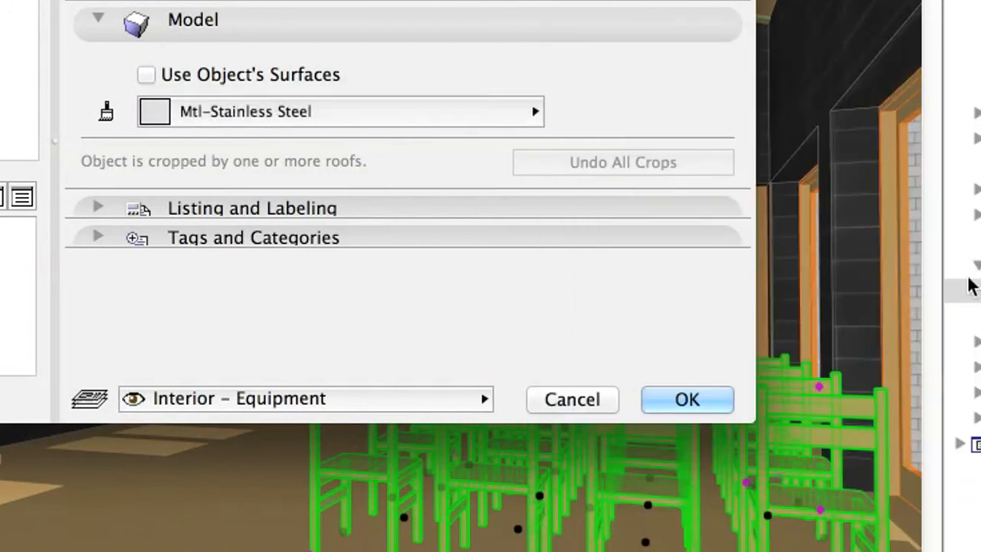
pyautogui.click(723, 405)
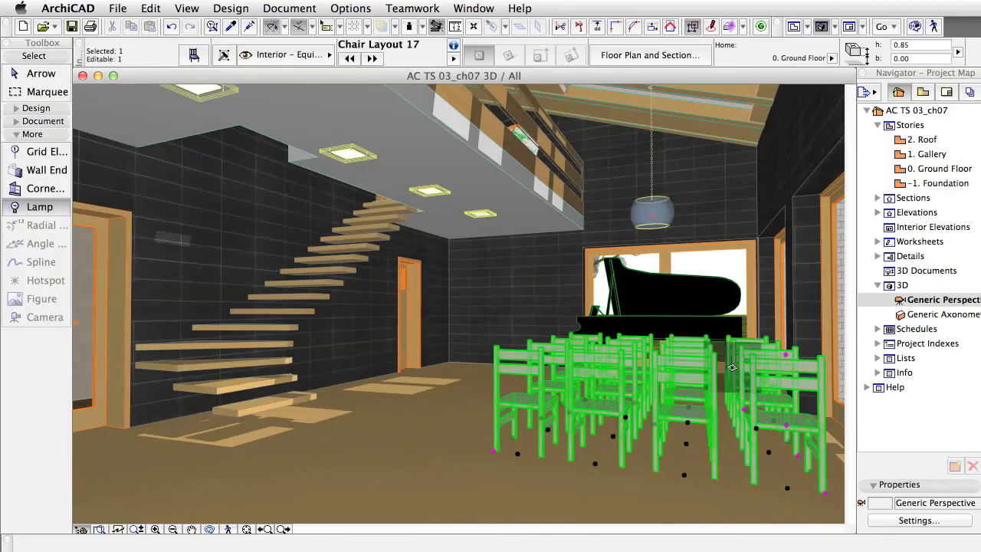
pyautogui.press('Escape')
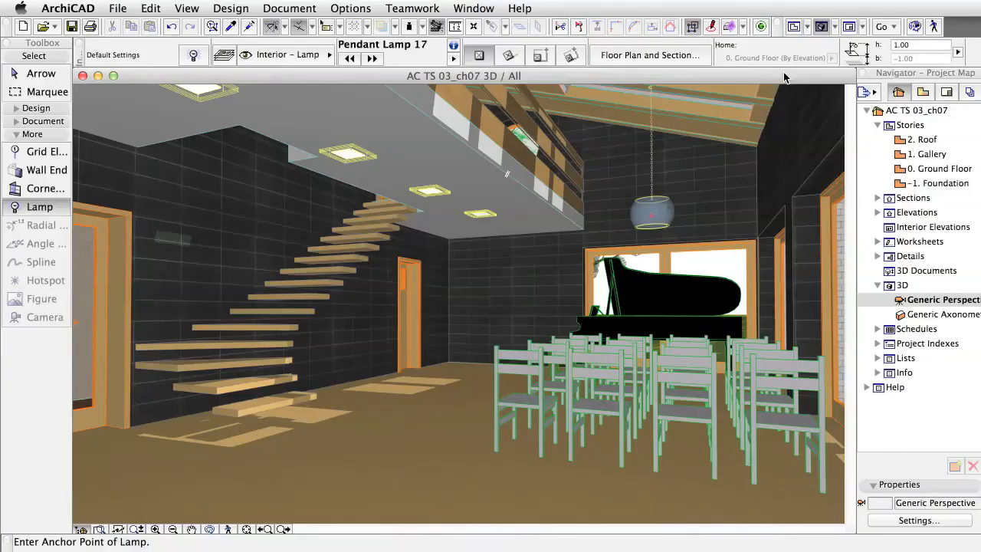
# Step: Configure PhotoRendering to use the LightWorks Rendering Engine, match the image size to the 3D window, and turn off the Camera light source
pyautogui.click(311, 9)
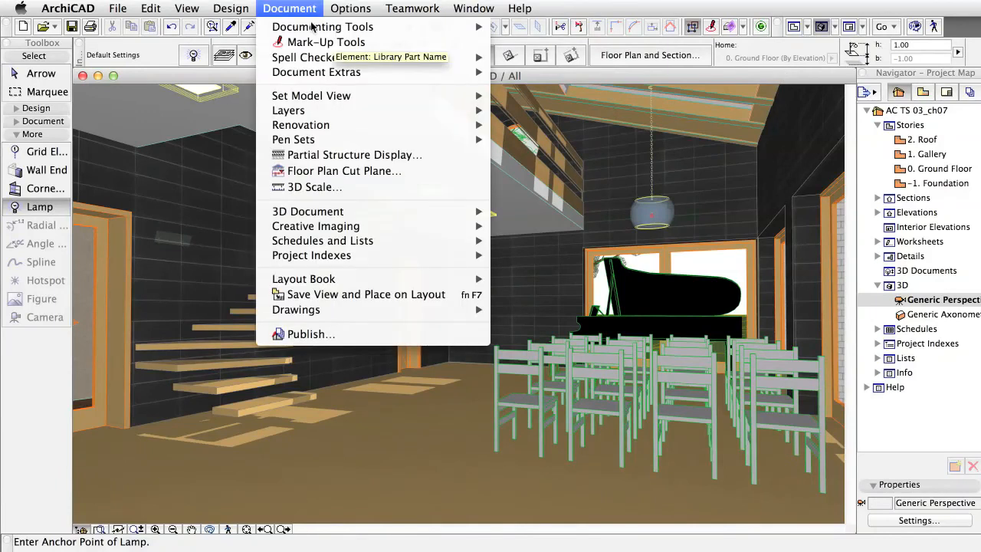
pyautogui.moveTo(385, 230)
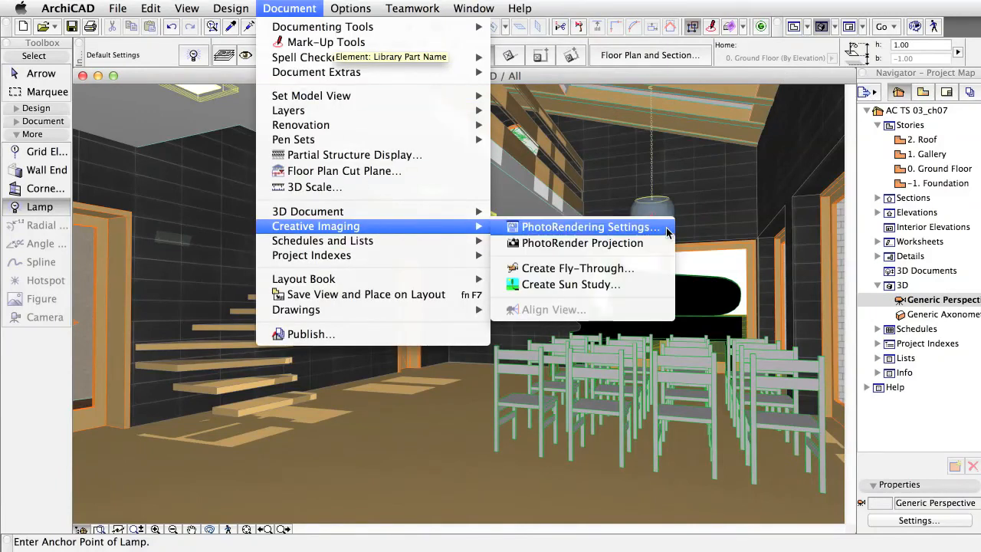
pyautogui.click(666, 227)
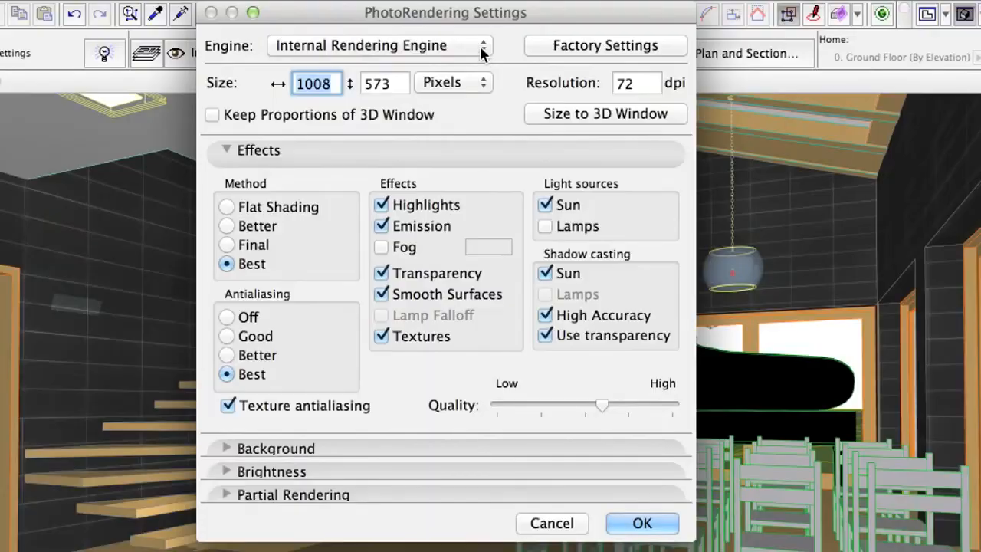
pyautogui.click(467, 49)
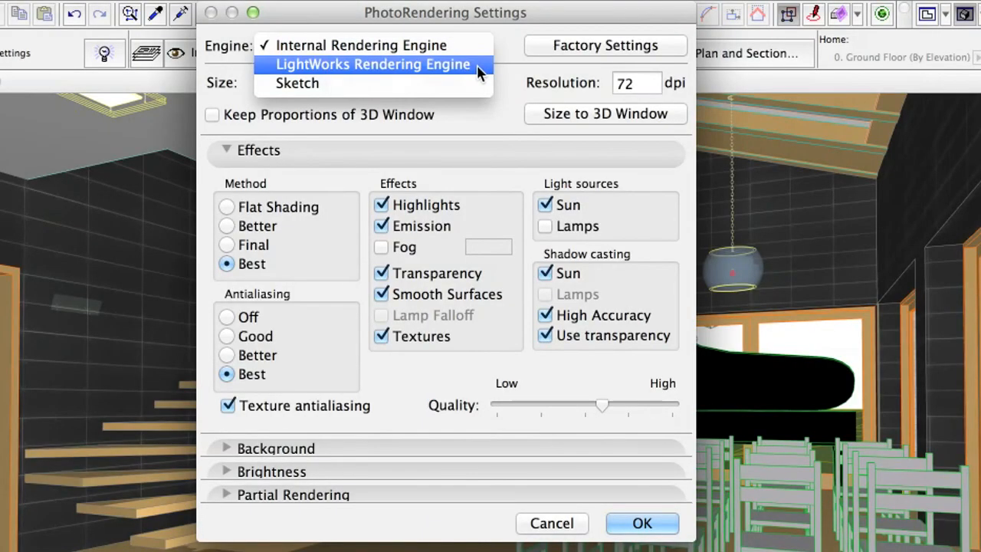
pyautogui.click(468, 65)
pyautogui.click(653, 116)
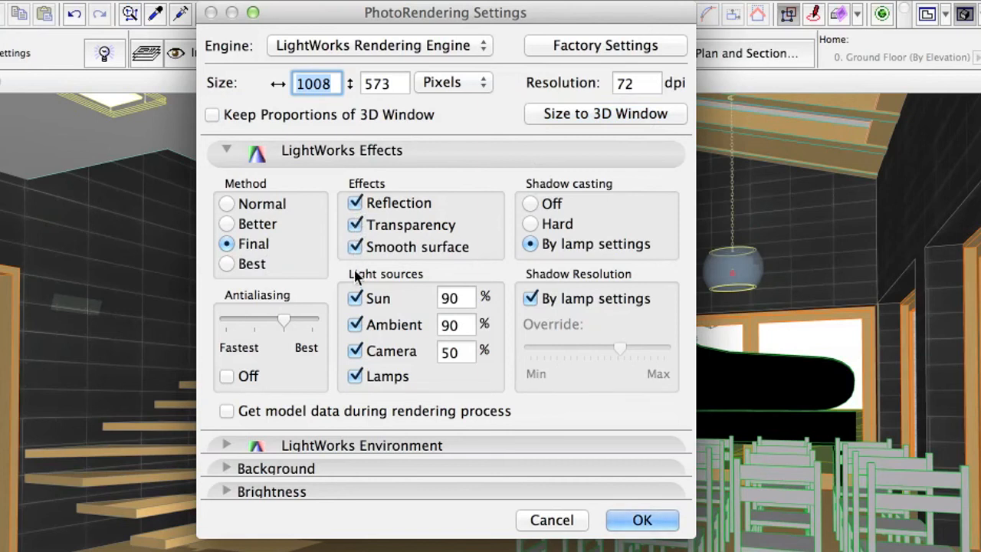
pyautogui.click(356, 350)
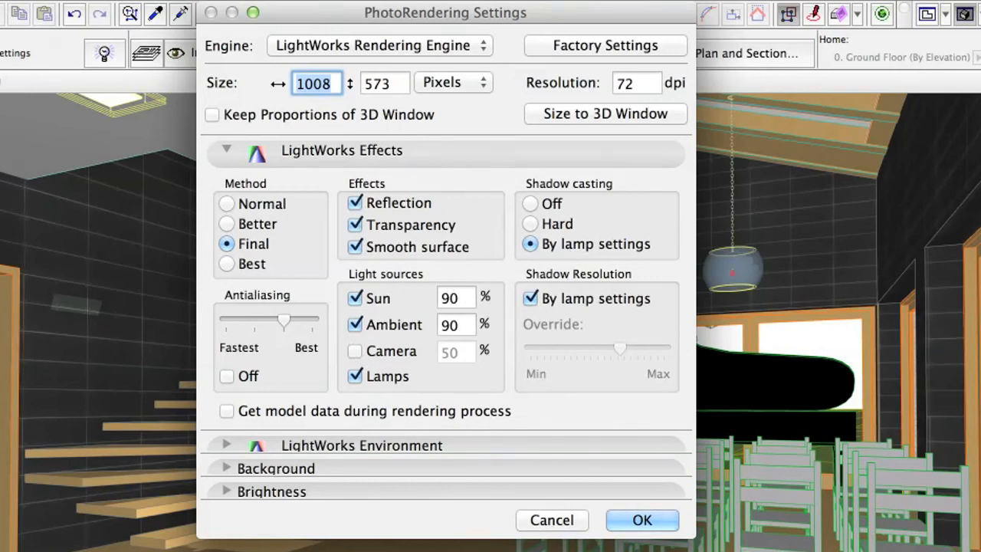
pyautogui.click(674, 524)
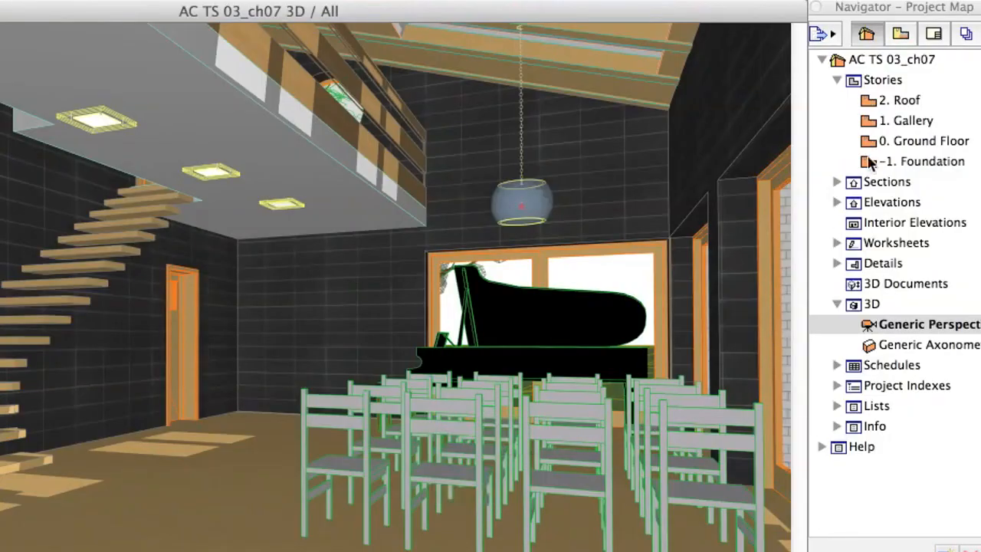
# Step: Save the perspective in the 3D Renderings view folder as "Interior – LightWorks", generated in the PhotoRendering Window, and close its rendered picture
pyautogui.click(902, 35)
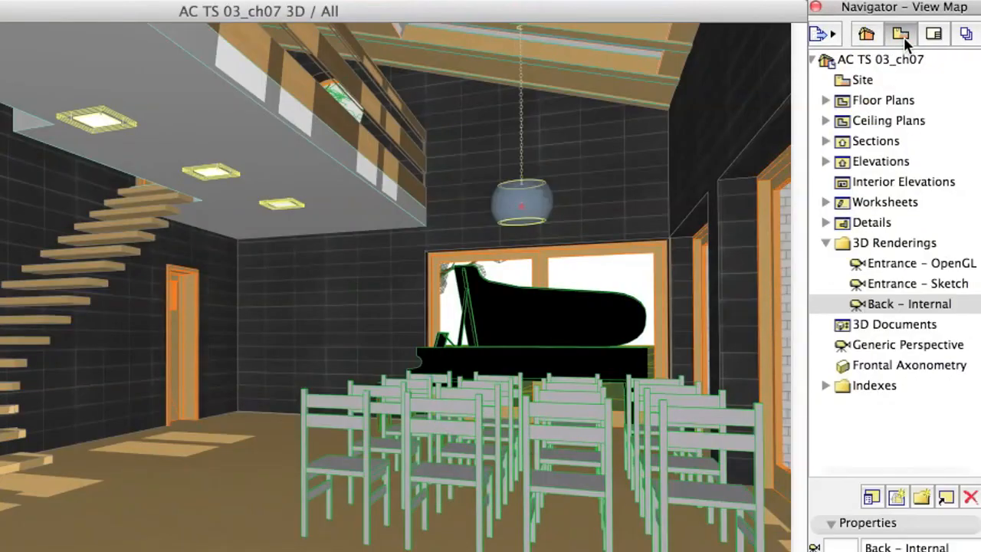
pyautogui.click(905, 243)
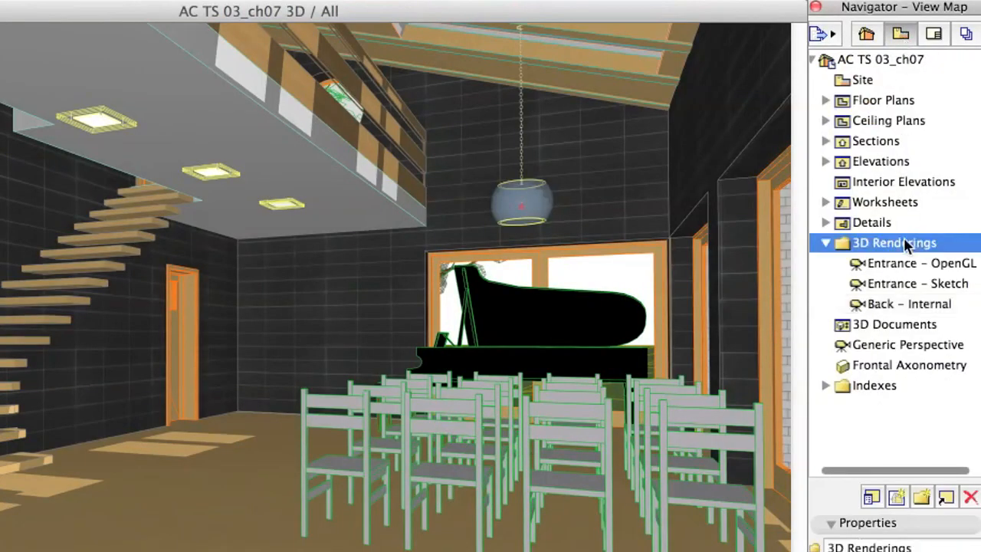
pyautogui.click(898, 500)
pyautogui.write('Interior ')
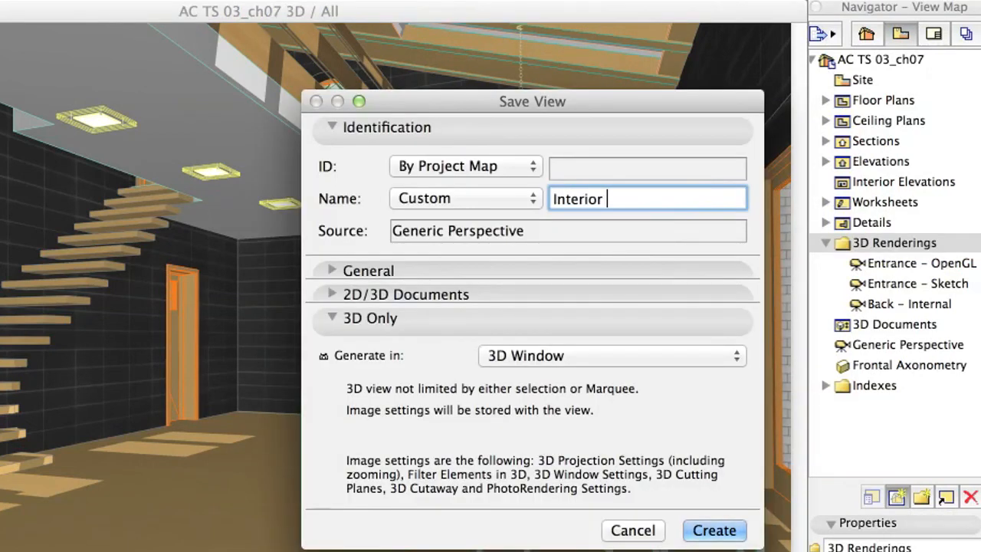
pyautogui.write('– LightWorks')
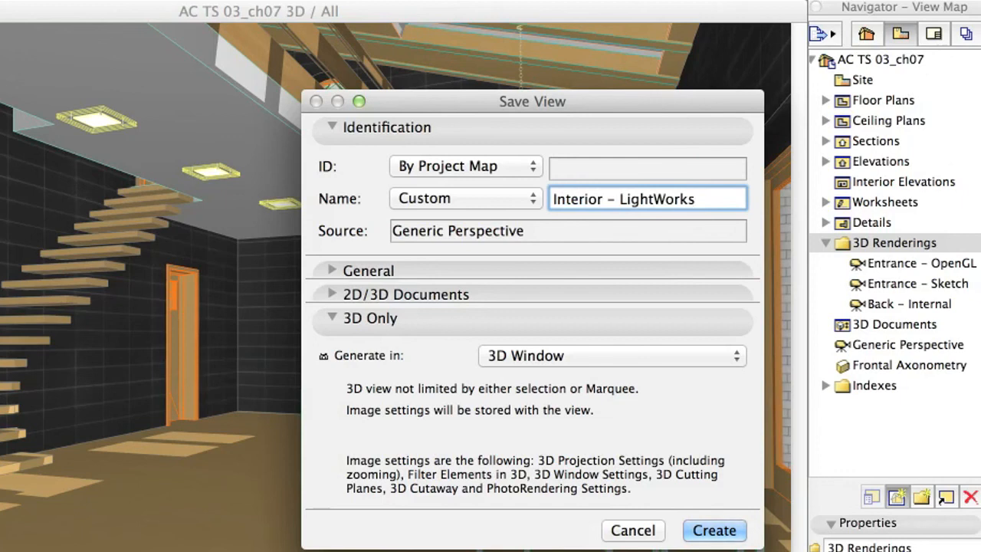
pyautogui.click(661, 355)
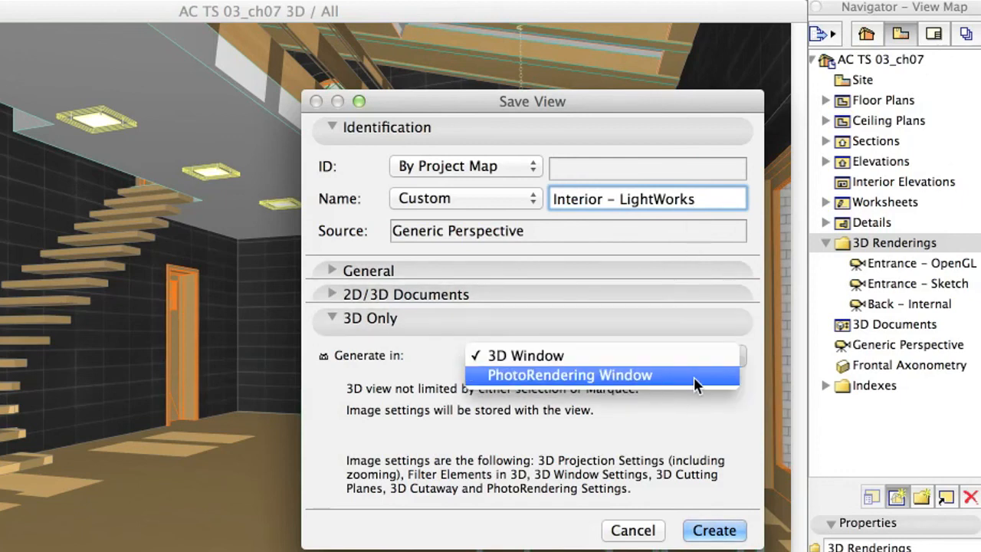
pyautogui.click(694, 377)
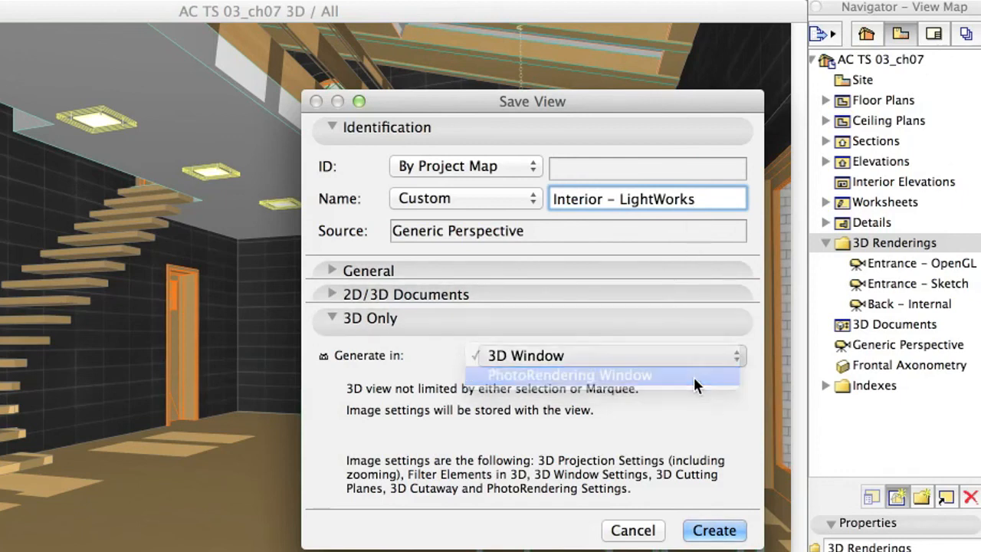
pyautogui.click(738, 536)
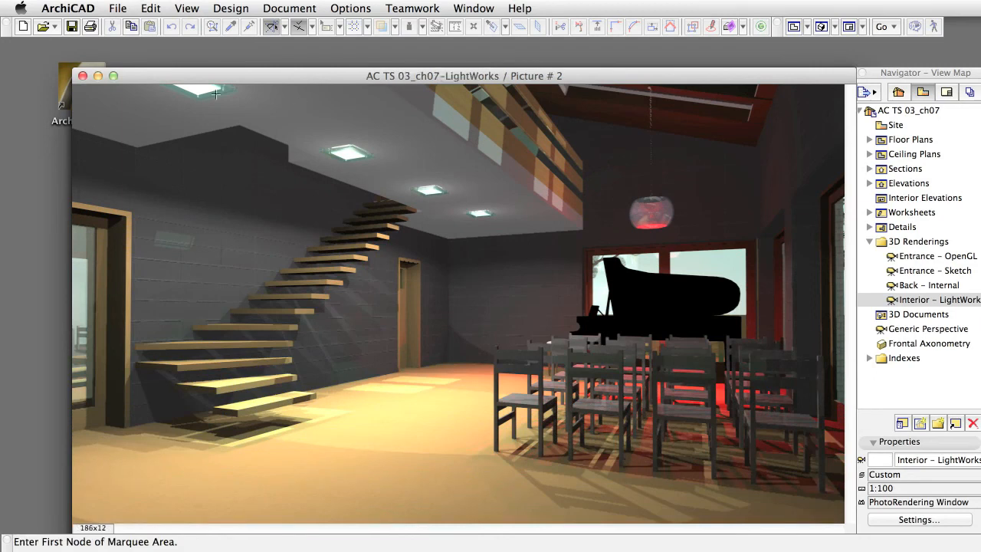
pyautogui.click(83, 75)
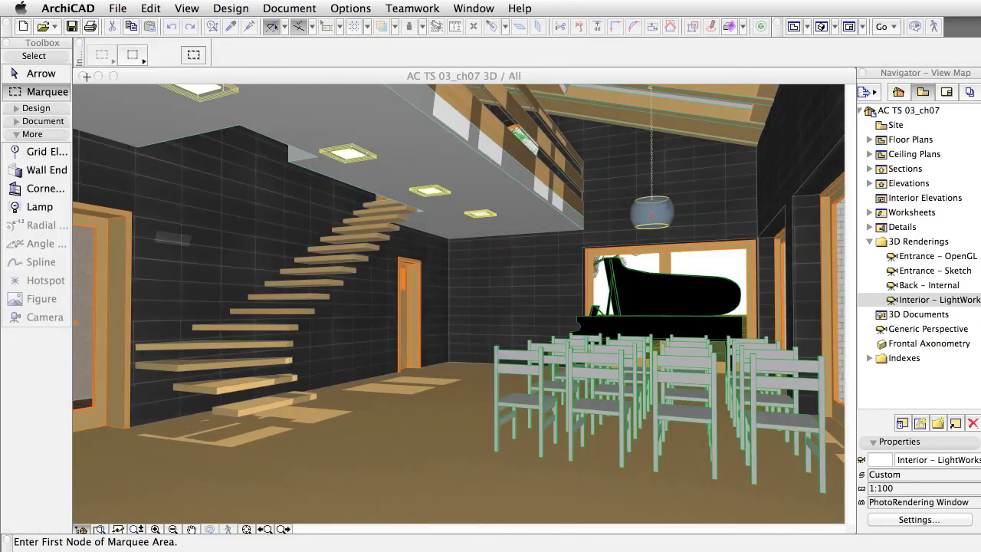